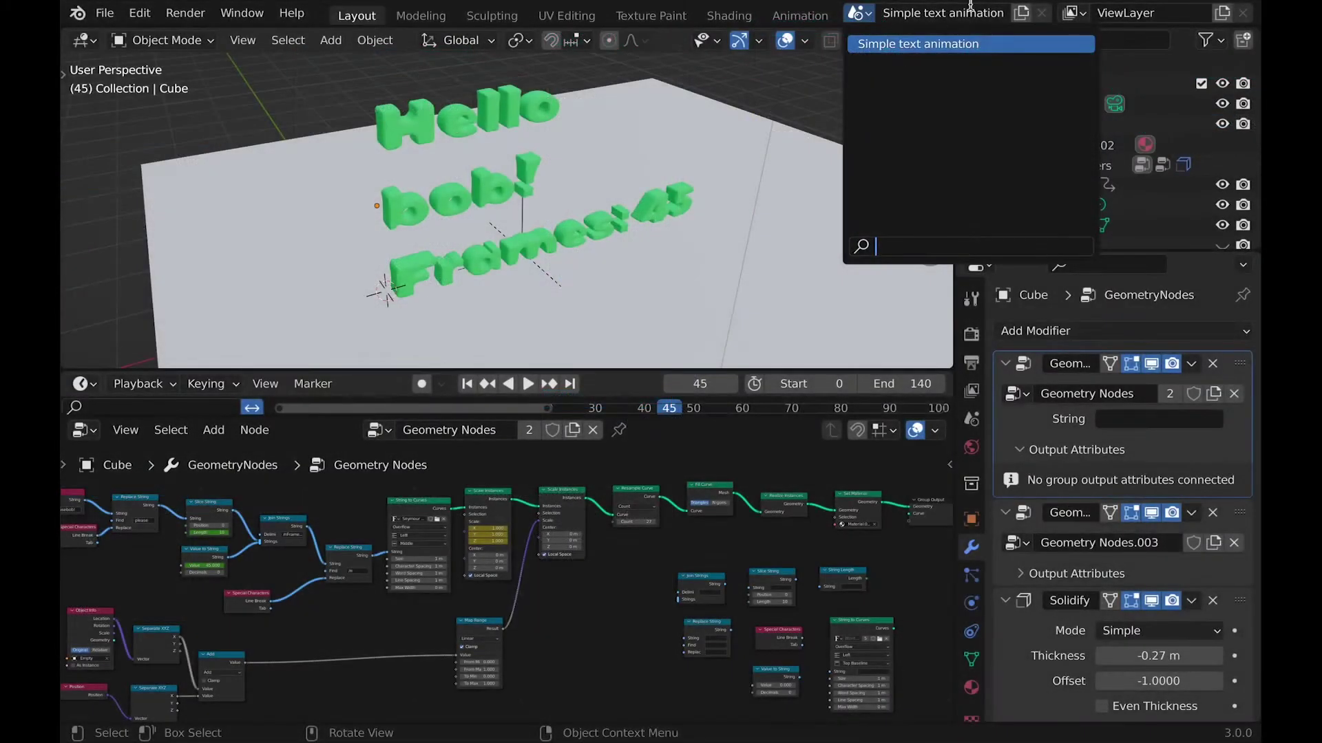
In a new empty scene, add a cube and give it a new geometry node tree.
{"action": "left_click", "coordinate": [1019, 13]}
{"action": "left_click", "coordinate": [952, 60]}
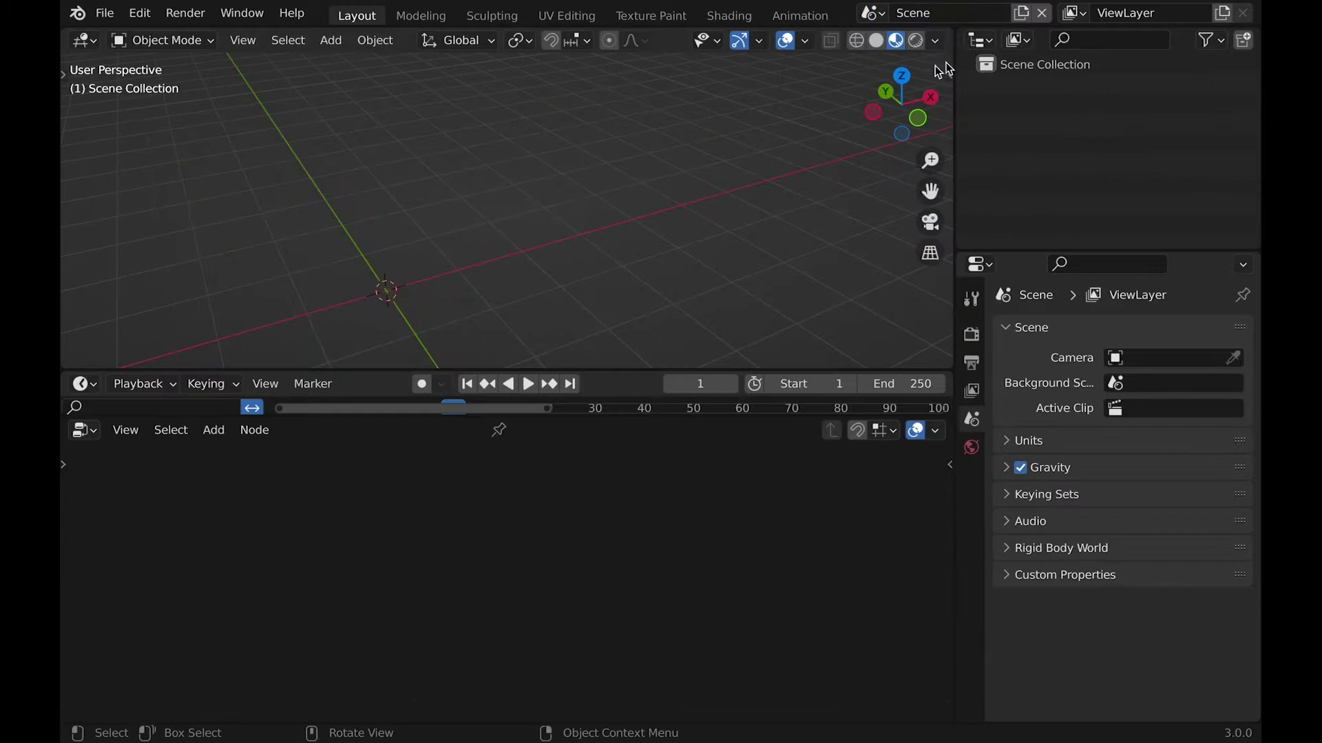
{"action": "key", "text": "shift+a"}
{"action": "left_click", "coordinate": [511, 258]}
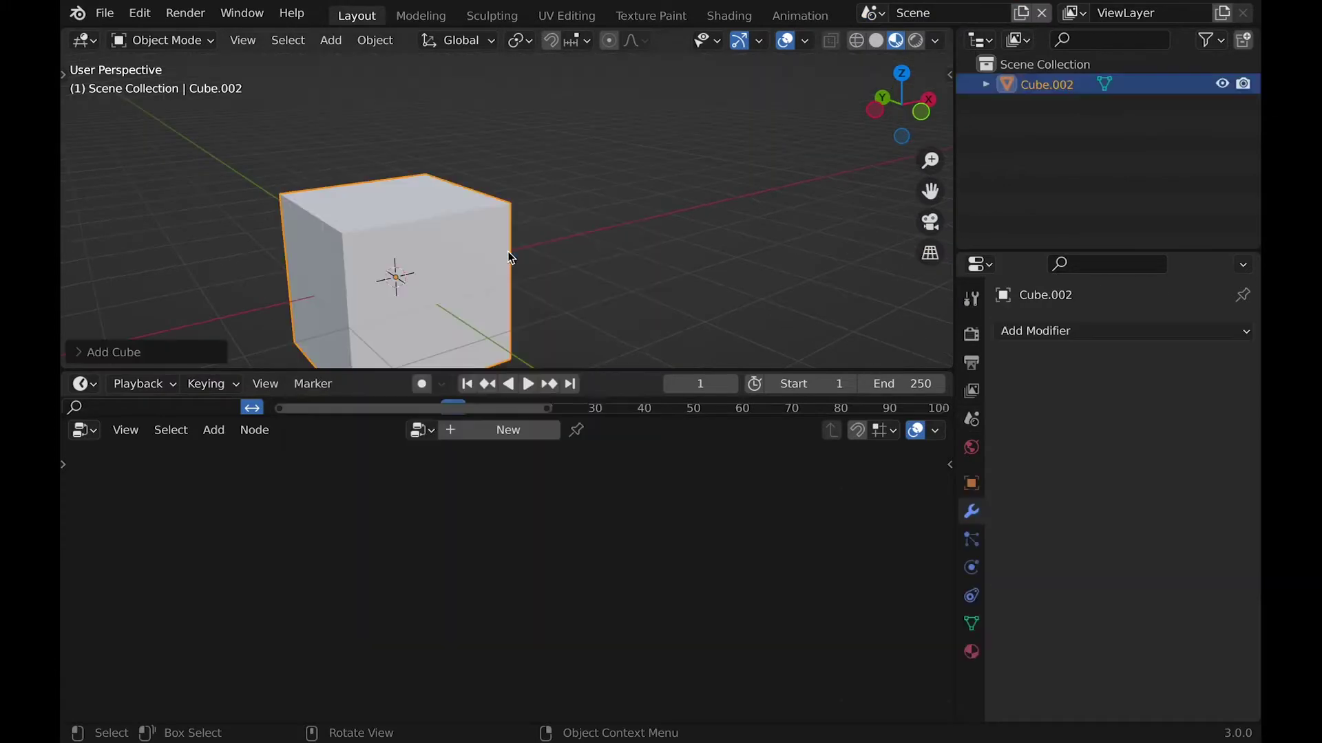
{"action": "left_click", "coordinate": [472, 431]}
{"action": "key", "text": "shift+a"}
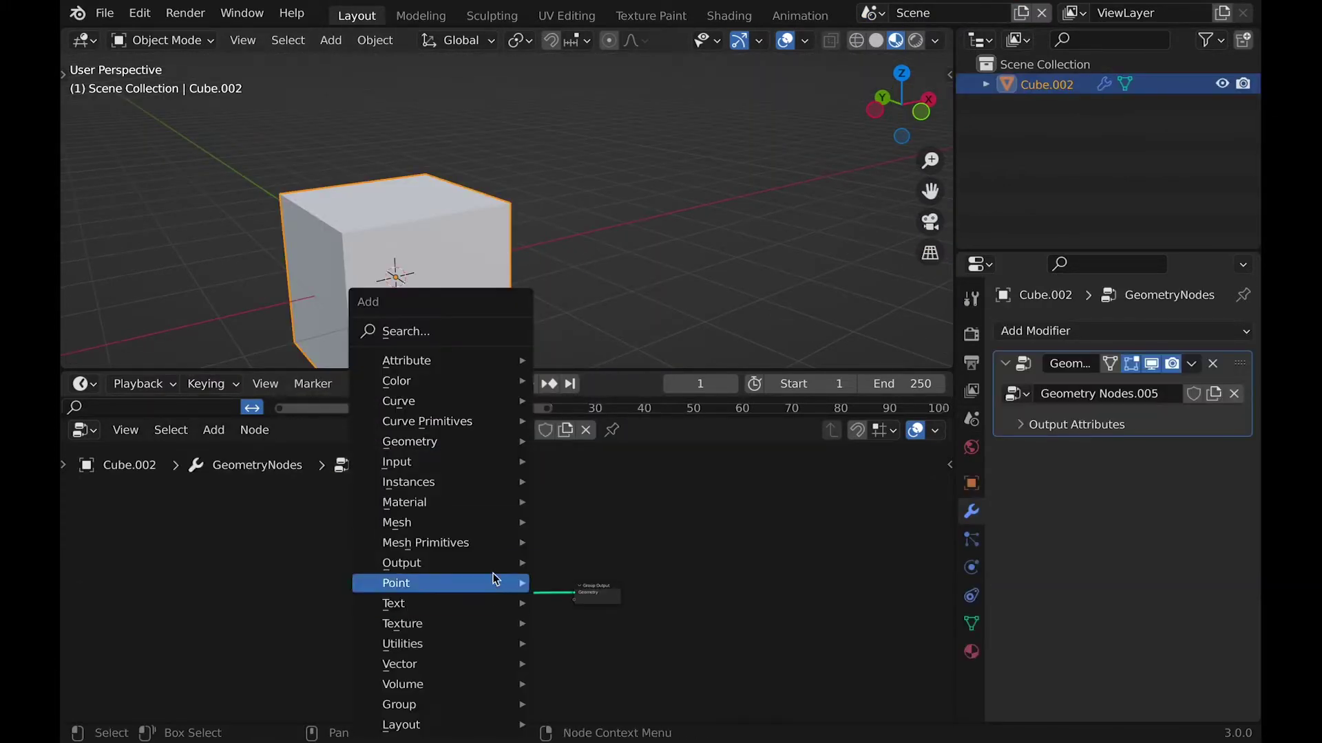
{"action": "left_click", "coordinate": [432, 337]}
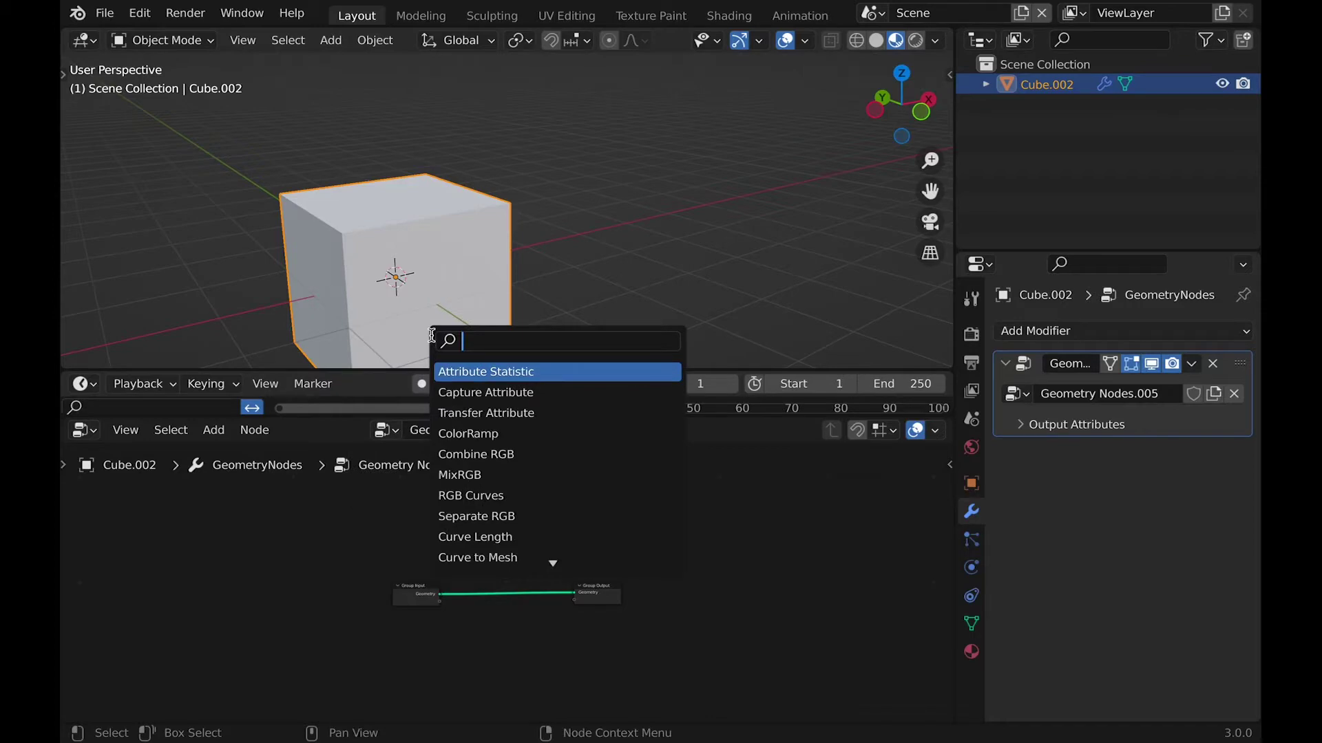
{"action": "key", "text": "Escape"}
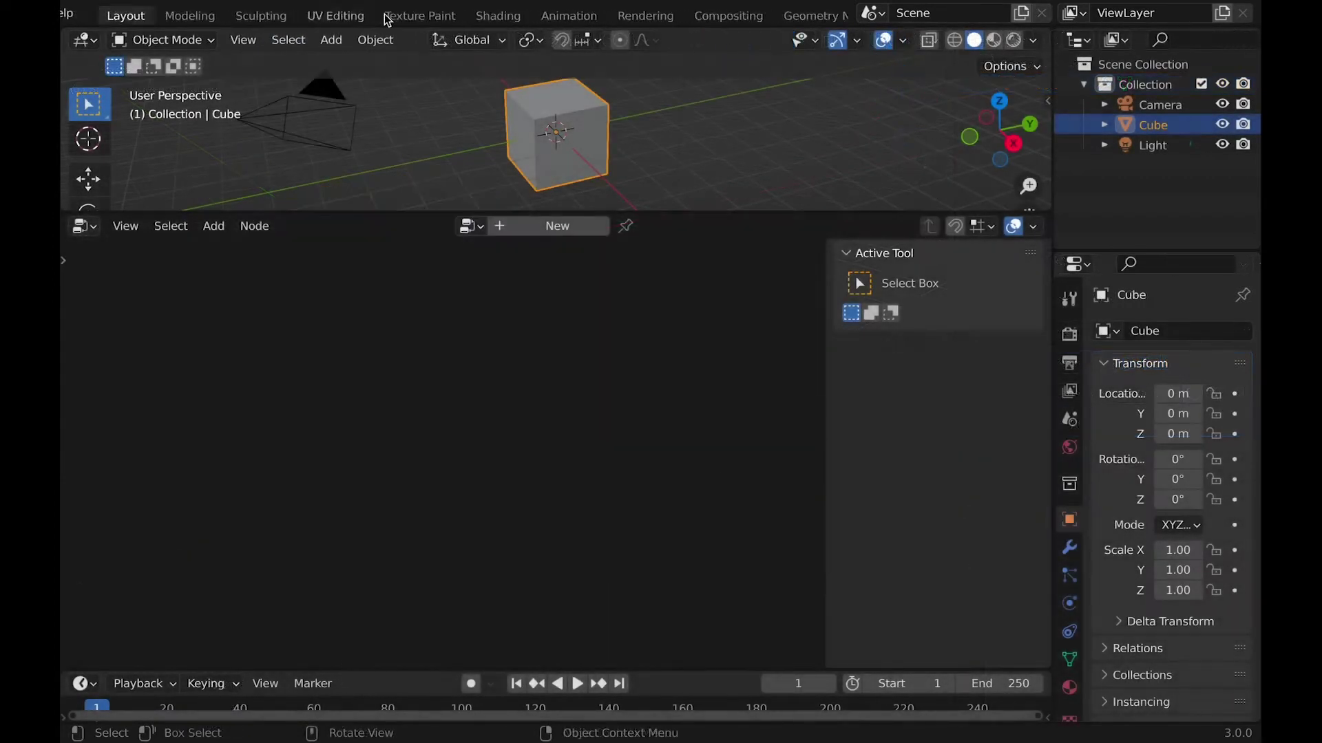
Enlarge the lower of the two stacked viewport areas and change it to the Geometry Node Editor.
{"action": "scroll", "coordinate": [388, 20], "scroll_direction": "down", "scroll_amount": 4}
{"action": "left_click", "coordinate": [676, 15]}
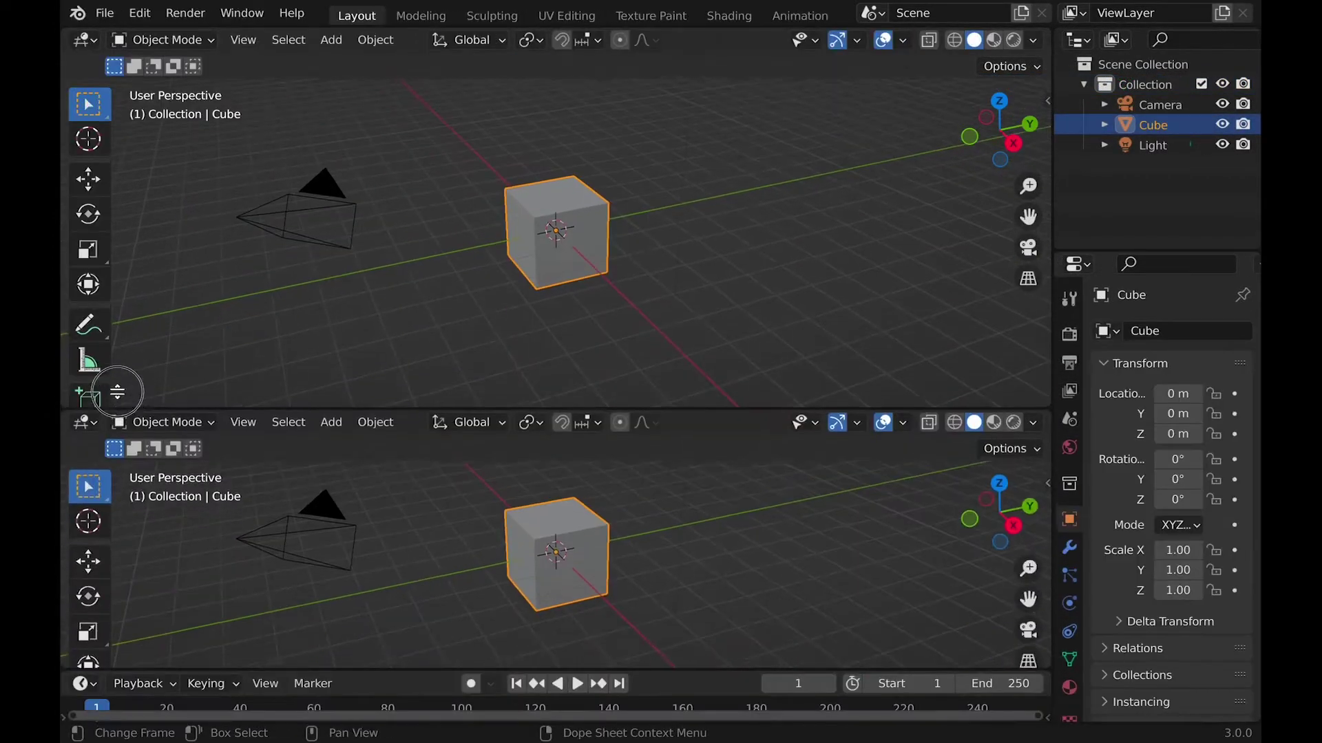
{"action": "left_click_drag", "start_coordinate": [118, 409], "coordinate": [126, 219]}
{"action": "left_click", "coordinate": [85, 225]}
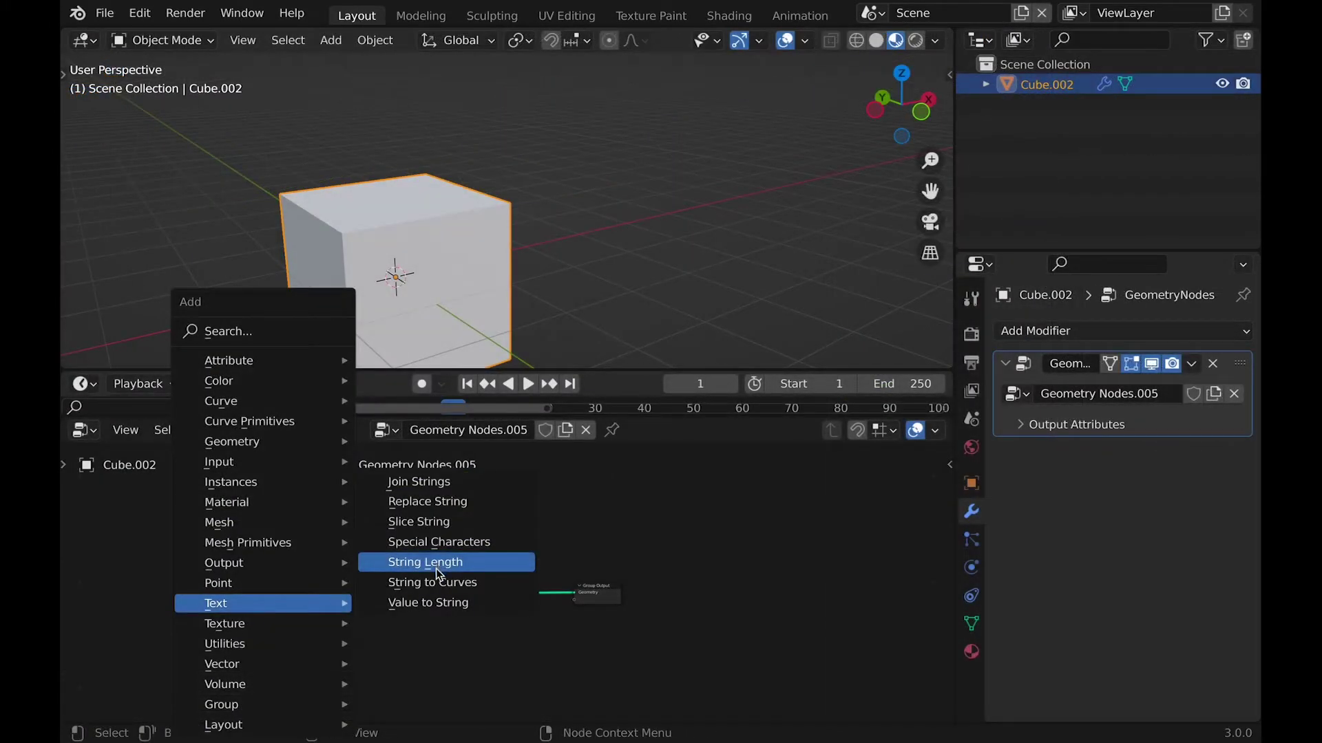
Insert a String to Curves node before the Group Output and delete the Group Input node.
{"action": "left_click", "coordinate": [432, 582]}
{"action": "left_click", "coordinate": [536, 628]}
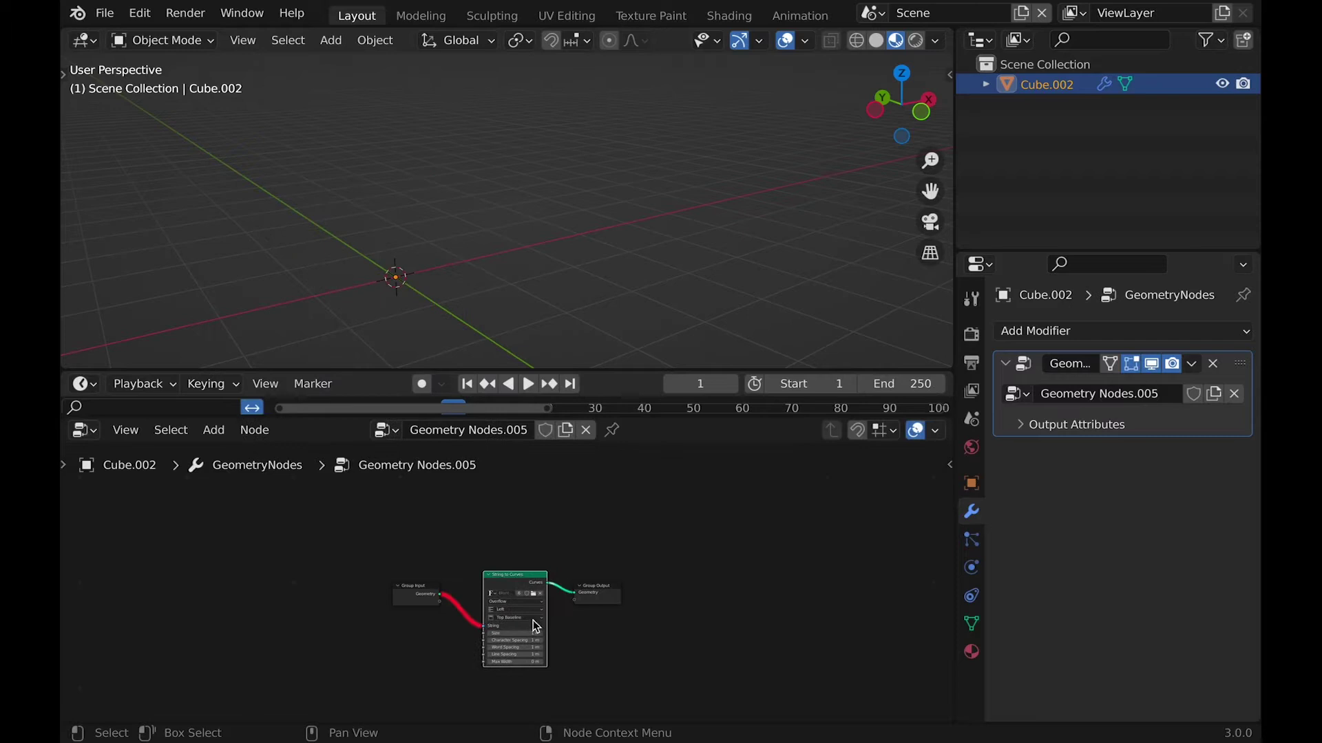
{"action": "scroll", "coordinate": [523, 634], "scroll_direction": "up", "scroll_amount": 5}
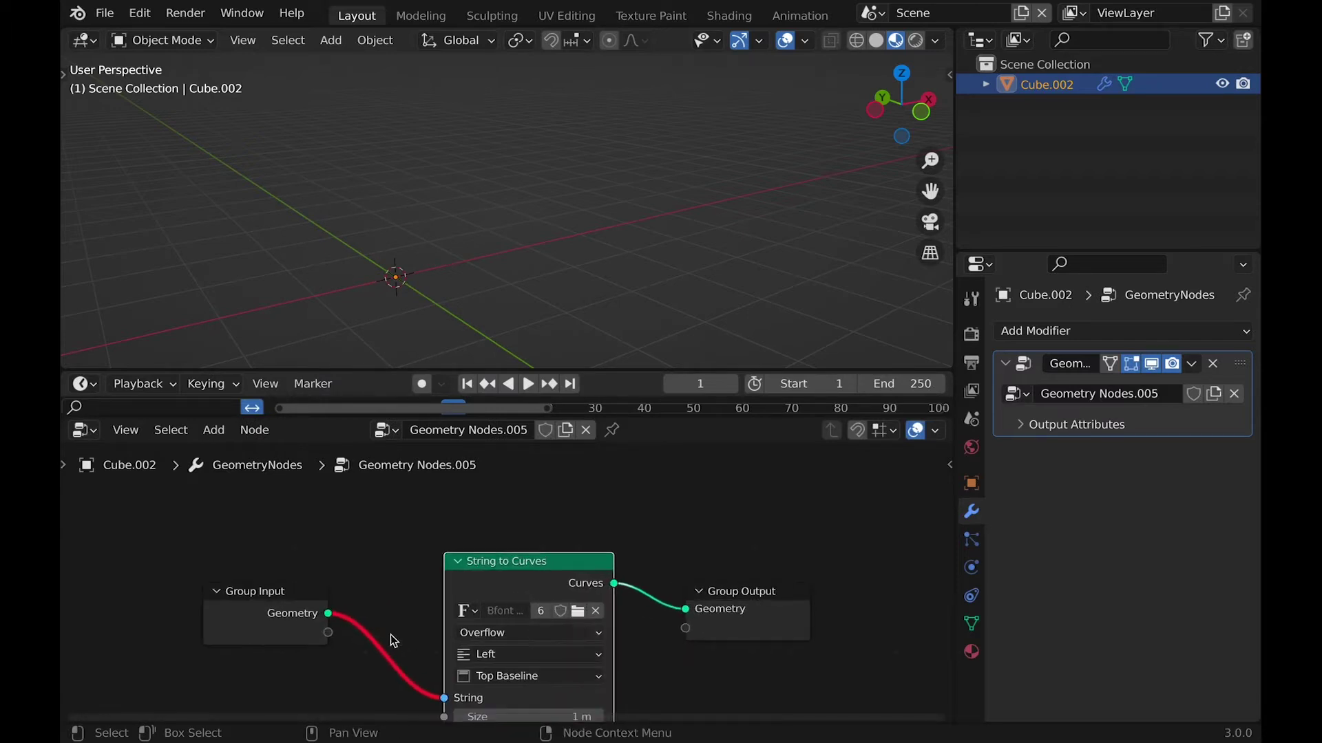
{"action": "key", "text": "x"}
Enter "Hello" as the String to Curves text with size 2.4 m, character spacing 1.2 m and word spacing 2 m.
{"action": "scroll", "coordinate": [488, 560], "scroll_direction": "down", "scroll_amount": 3}
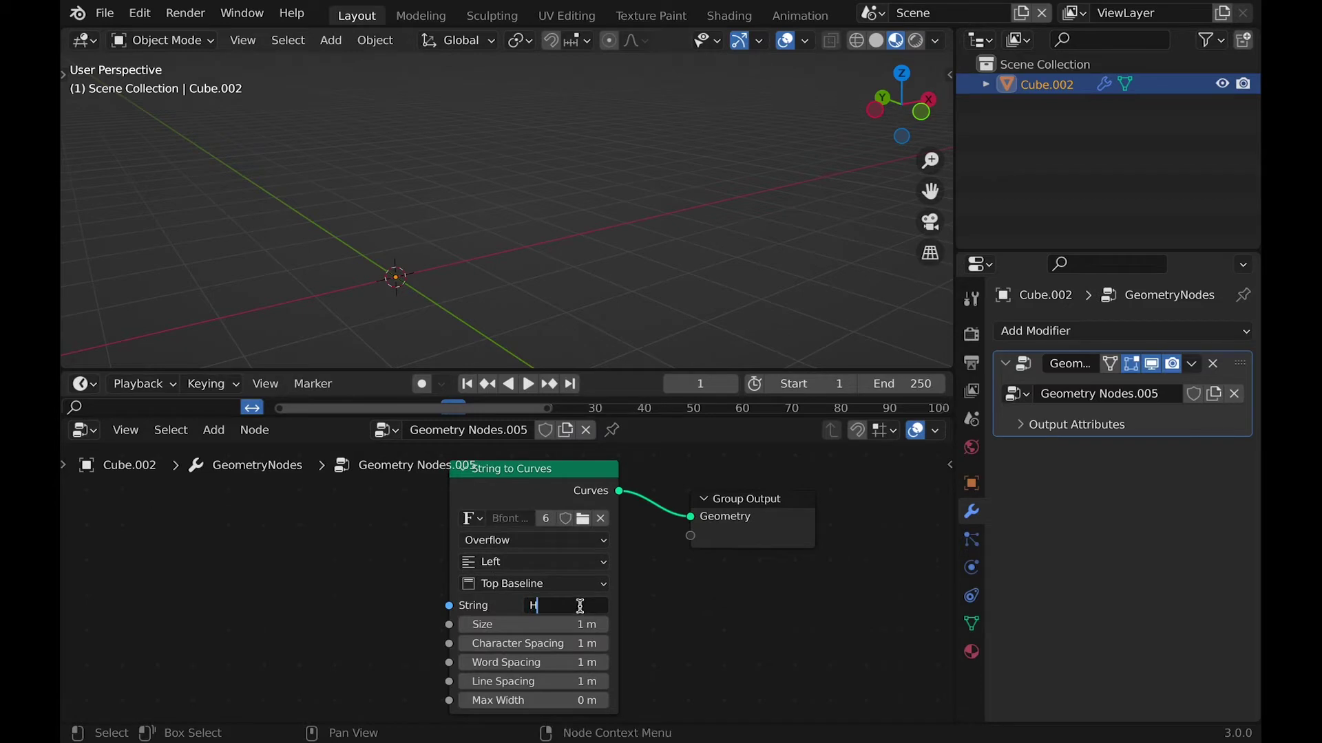
{"action": "key", "text": "Return"}
{"action": "middle_click_drag", "start_coordinate": [500, 210], "coordinate": [501, 237]}
{"action": "mouse_move", "coordinate": [524, 625]}
{"action": "left_mouse_down"}
{"action": "mouse_move", "coordinate": [558, 624]}
{"action": "mouse_move", "coordinate": [509, 624]}
{"action": "mouse_move", "coordinate": [561, 624]}
{"action": "mouse_move", "coordinate": [591, 644]}
{"action": "mouse_move", "coordinate": [530, 643]}
{"action": "left_mouse_up"}
{"action": "middle_click_drag", "start_coordinate": [515, 682], "coordinate": [516, 643]}
{"action": "left_click_drag", "start_coordinate": [518, 625], "coordinate": [552, 625]}
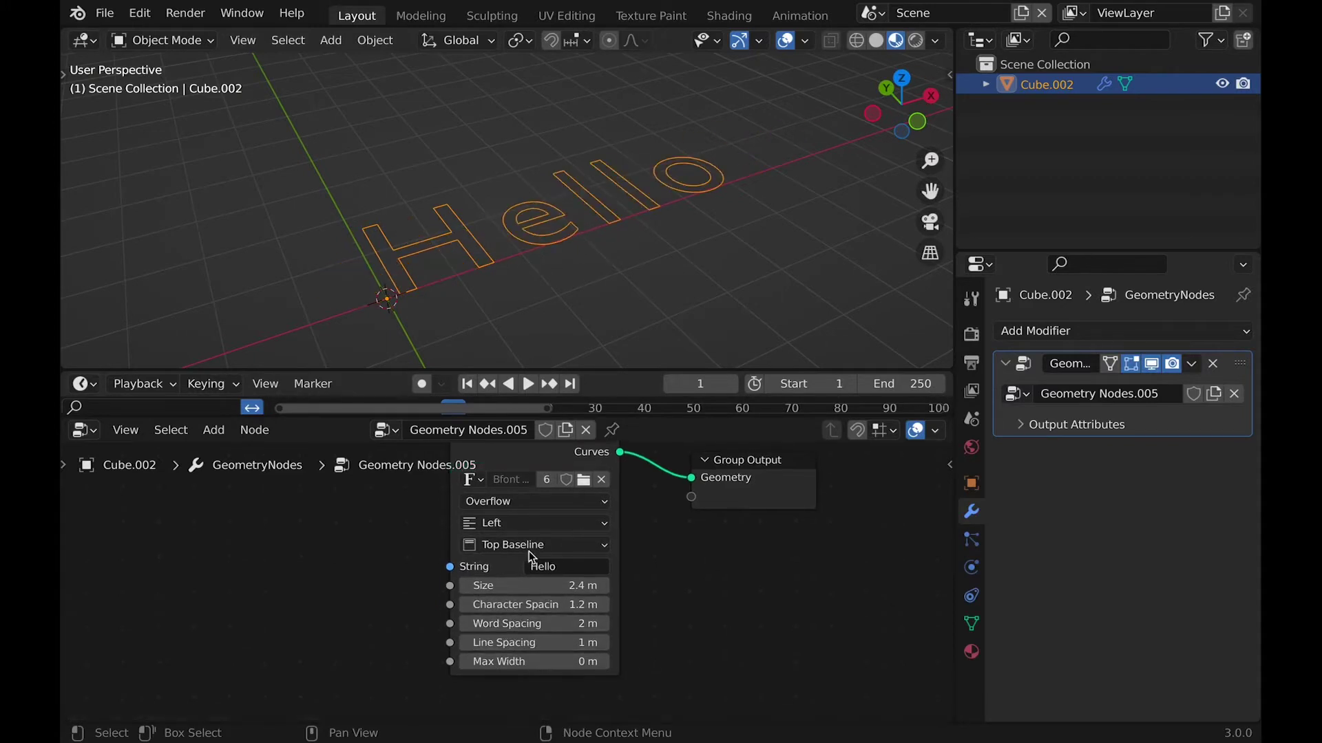
Extend the String to Curves text to "Hello bob" and try out its spacing and width values.
{"action": "left_click", "coordinate": [563, 568]}
{"action": "type", "text": "bob"}
{"action": "key", "text": "Return"}
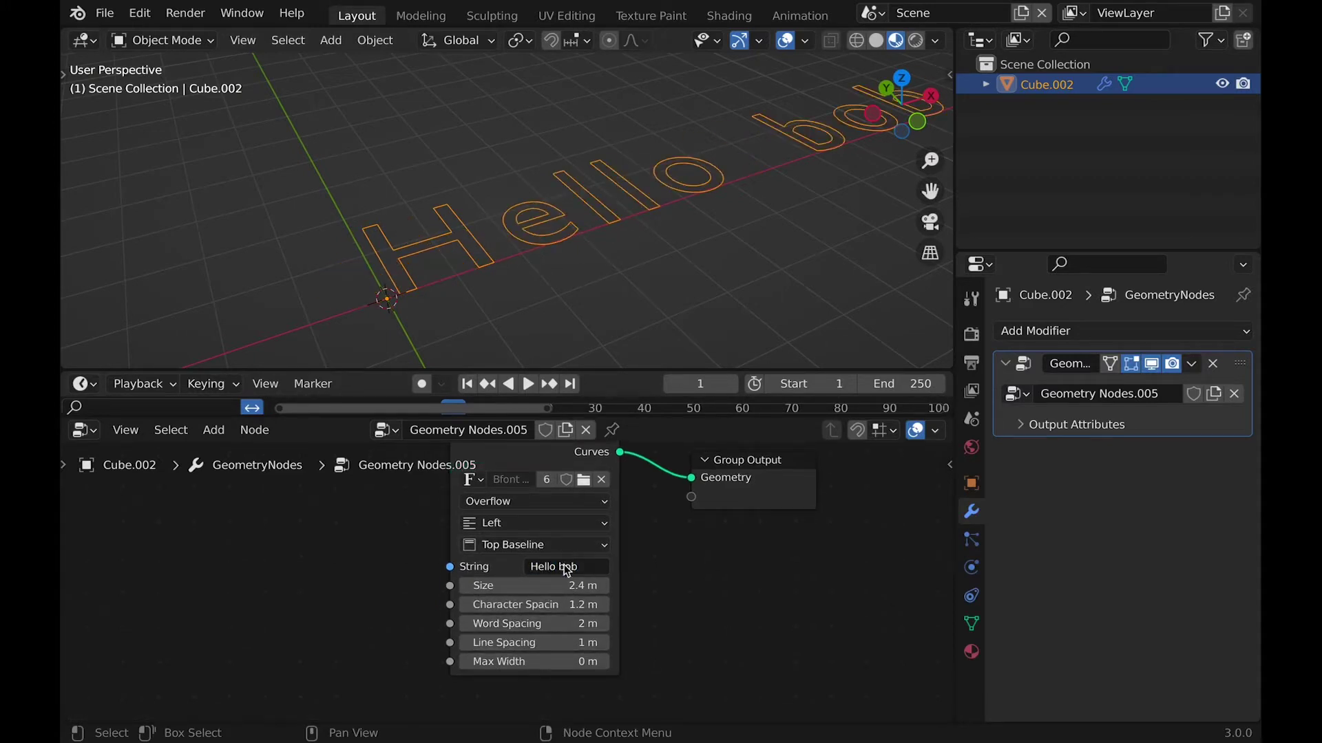
{"action": "left_click_drag", "start_coordinate": [529, 621], "coordinate": [545, 662]}
{"action": "left_click", "coordinate": [585, 567]}
{"action": "key", "text": "BackSpace"}
{"action": "key", "text": "Return"}
{"action": "type", "text": "0"}
{"action": "key", "text": "Return"}
Change the String to Curves text to "Hi" and set its size, spacings and max width all to 1 m.
{"action": "left_click", "coordinate": [551, 567]}
{"action": "type", "text": "Hi"}
{"action": "key", "text": "Return"}
{"action": "left_click_drag", "start_coordinate": [555, 584], "coordinate": [555, 662]}
{"action": "type", "text": "1"}
{"action": "key", "text": "Return"}
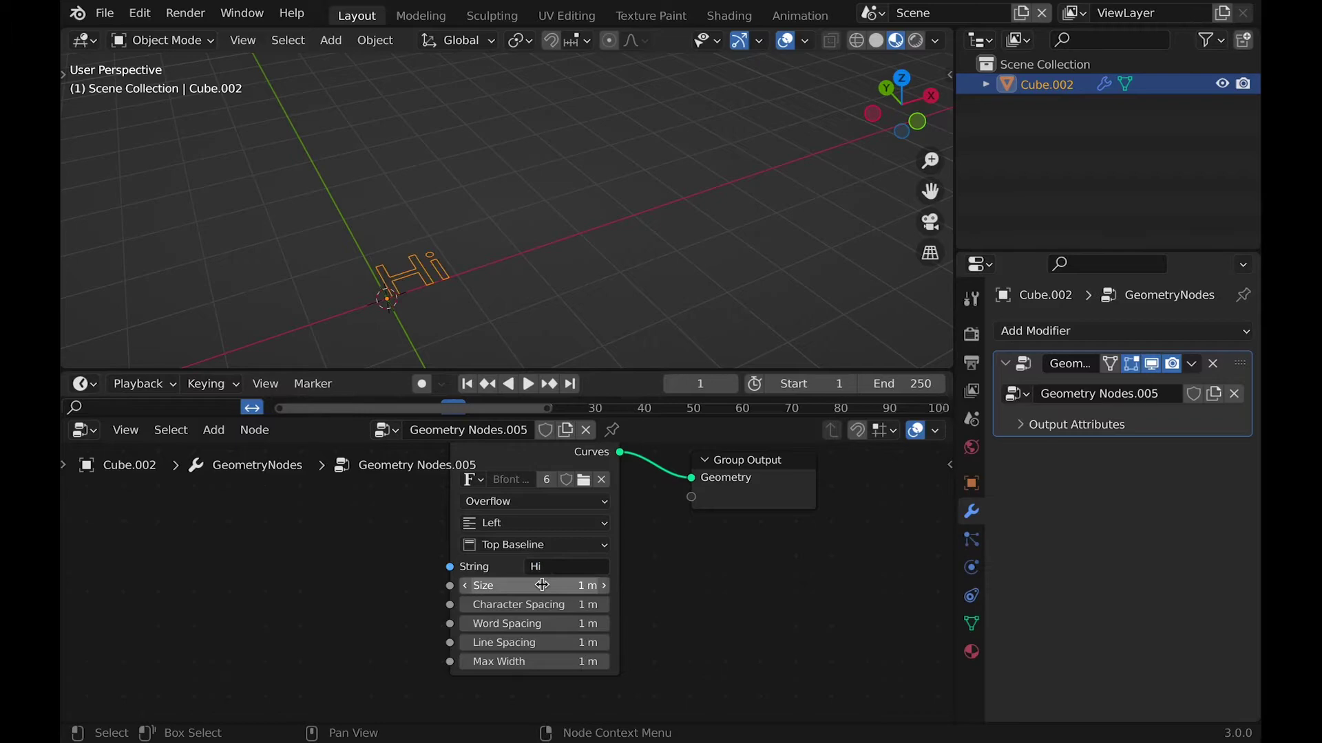
Load the Seymour One font from the Downloads folder into the String to Curves node.
{"action": "left_click", "coordinate": [583, 479]}
{"action": "left_click", "coordinate": [362, 295]}
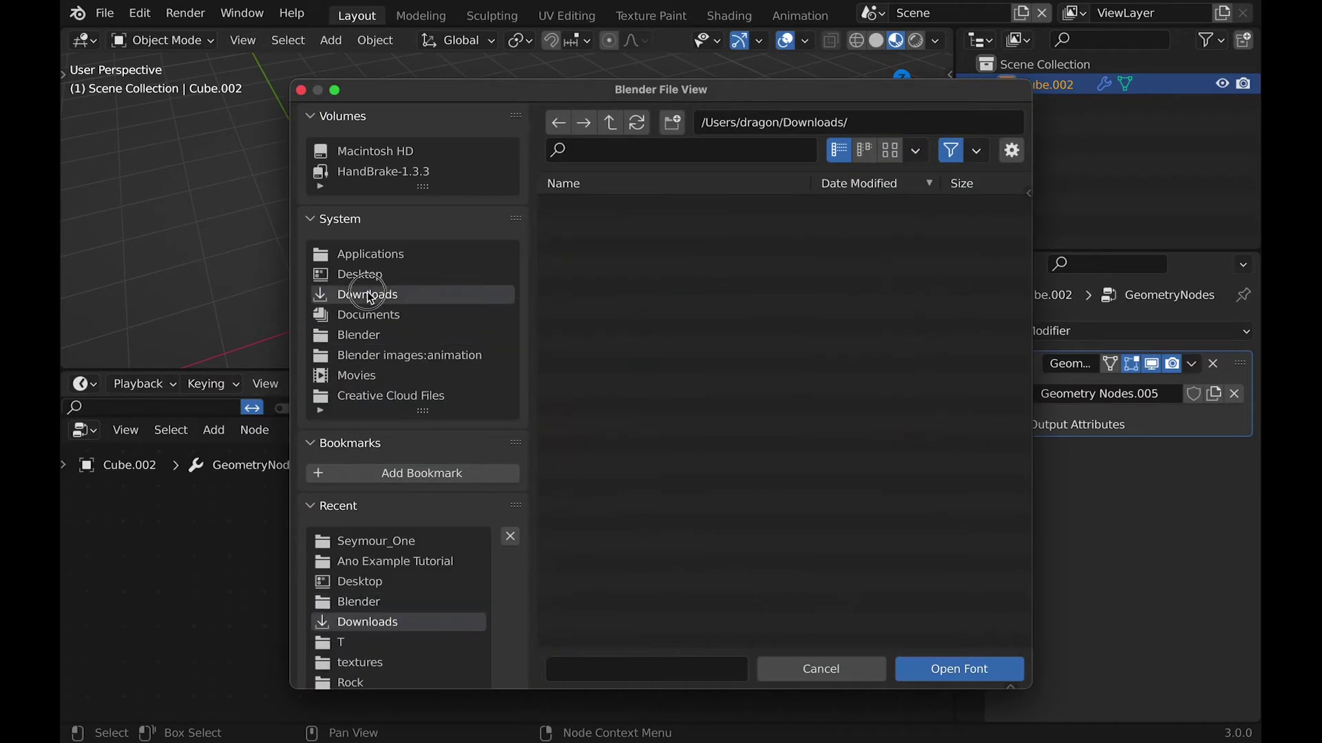
{"action": "double_click", "coordinate": [643, 497]}
{"action": "double_click", "coordinate": [605, 266]}
{"action": "left_click", "coordinate": [634, 204]}
{"action": "left_click", "coordinate": [958, 669]}
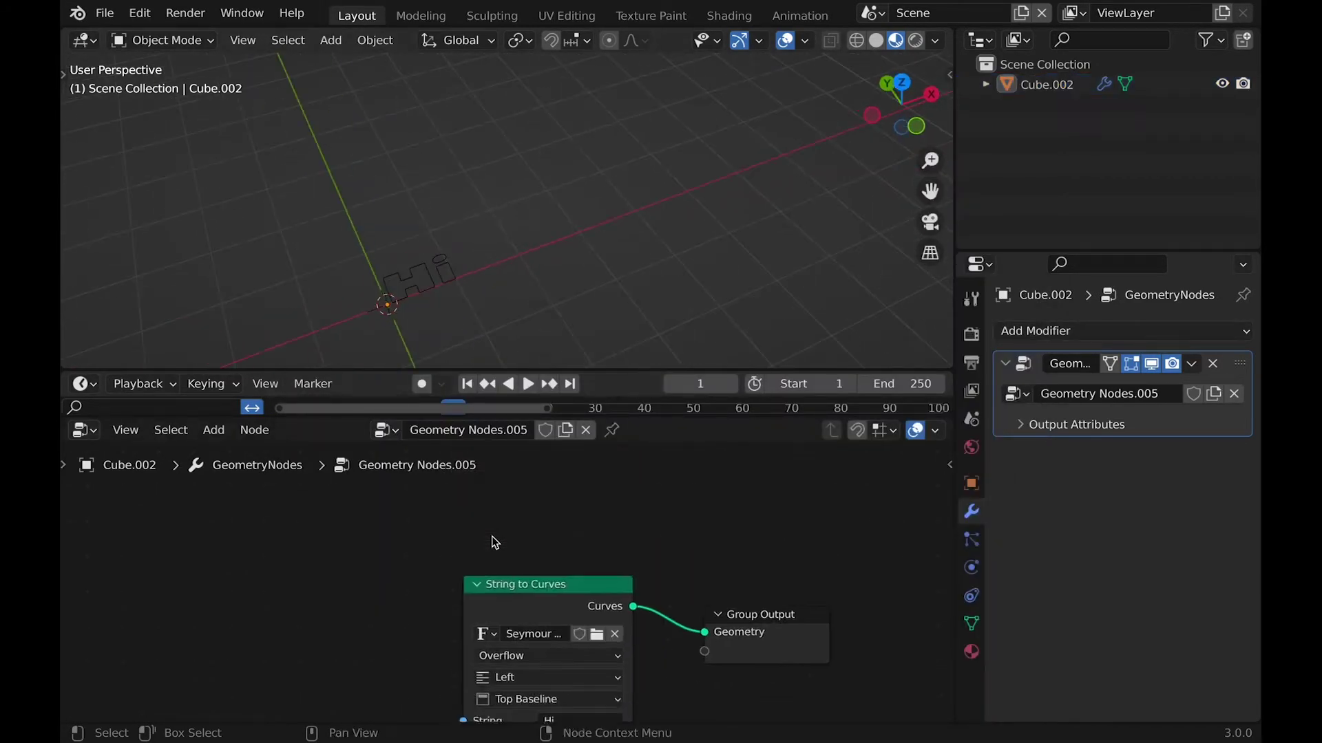
Add a String input node and connect its output to the String input of String to Curves.
{"action": "key", "text": "shift+a"}
{"action": "type", "text": "str"}
{"action": "key", "text": "Return"}
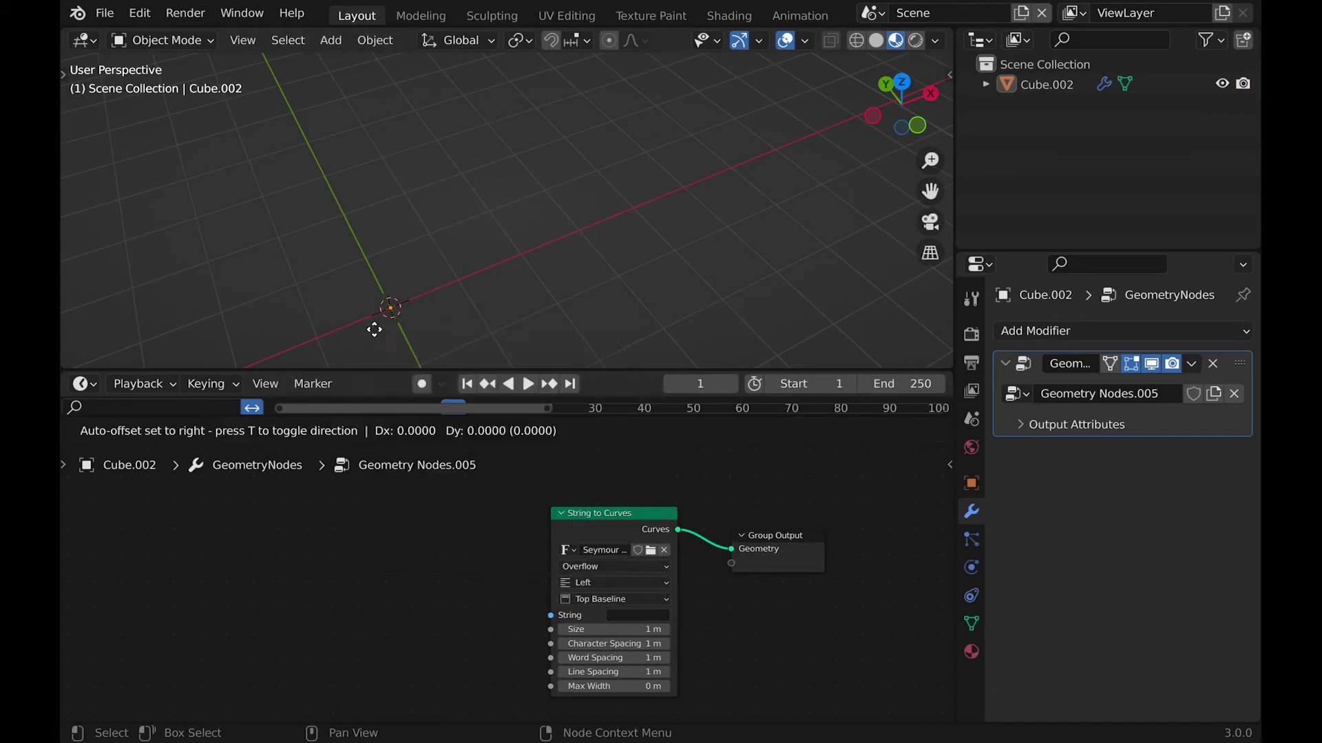
{"action": "left_click", "coordinate": [364, 566]}
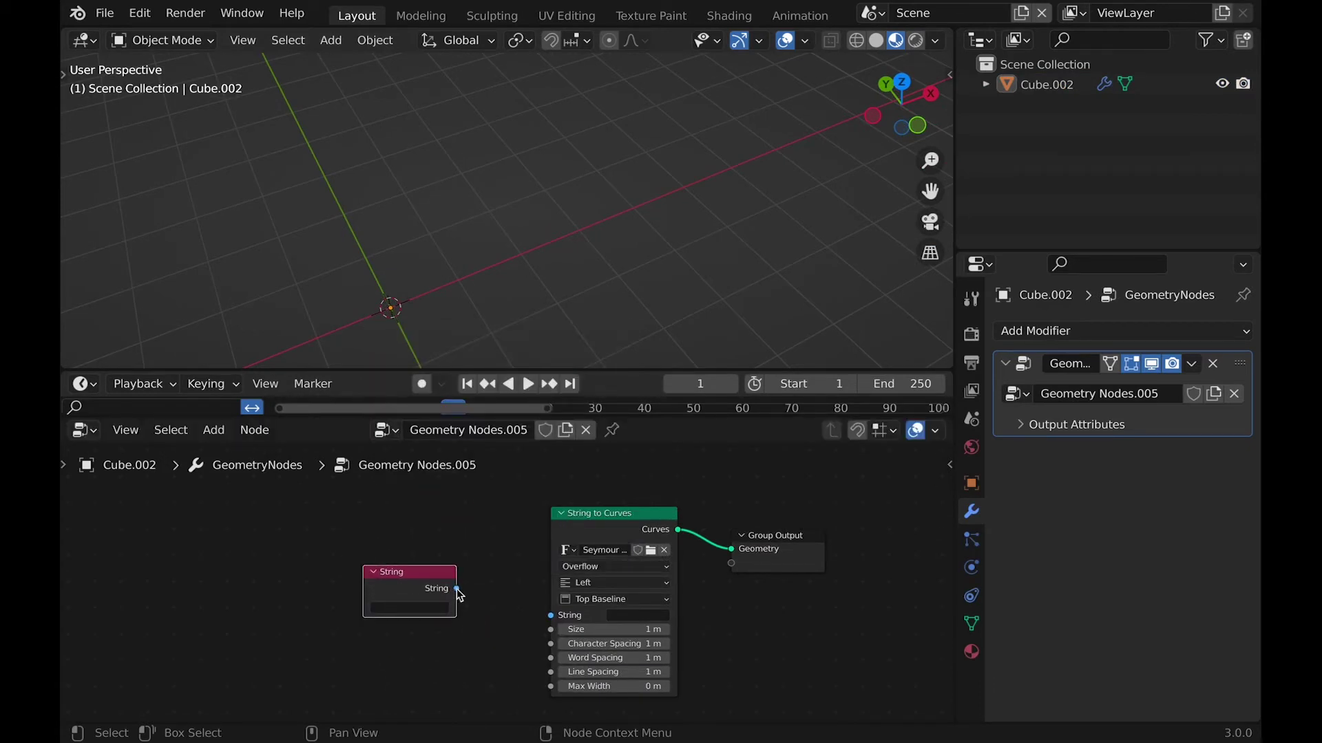
{"action": "left_click_drag", "start_coordinate": [458, 590], "coordinate": [543, 618]}
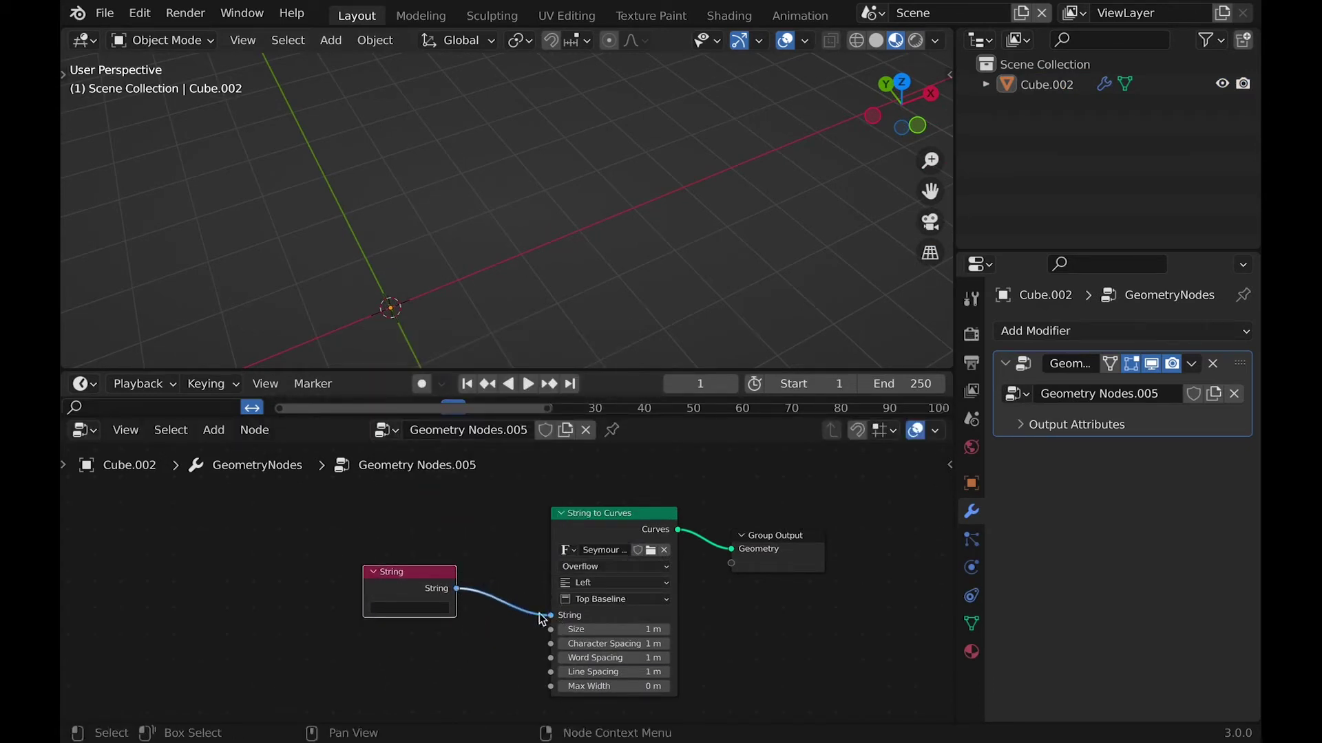
Enter "Dragon 3d is not a blender" as the text of the String node.
{"action": "left_click", "coordinate": [395, 607]}
{"action": "type", "text": "Dragon 3d"}
{"action": "key", "text": "Return"}
{"action": "middle_click_drag", "start_coordinate": [610, 207], "coordinate": [617, 203]}
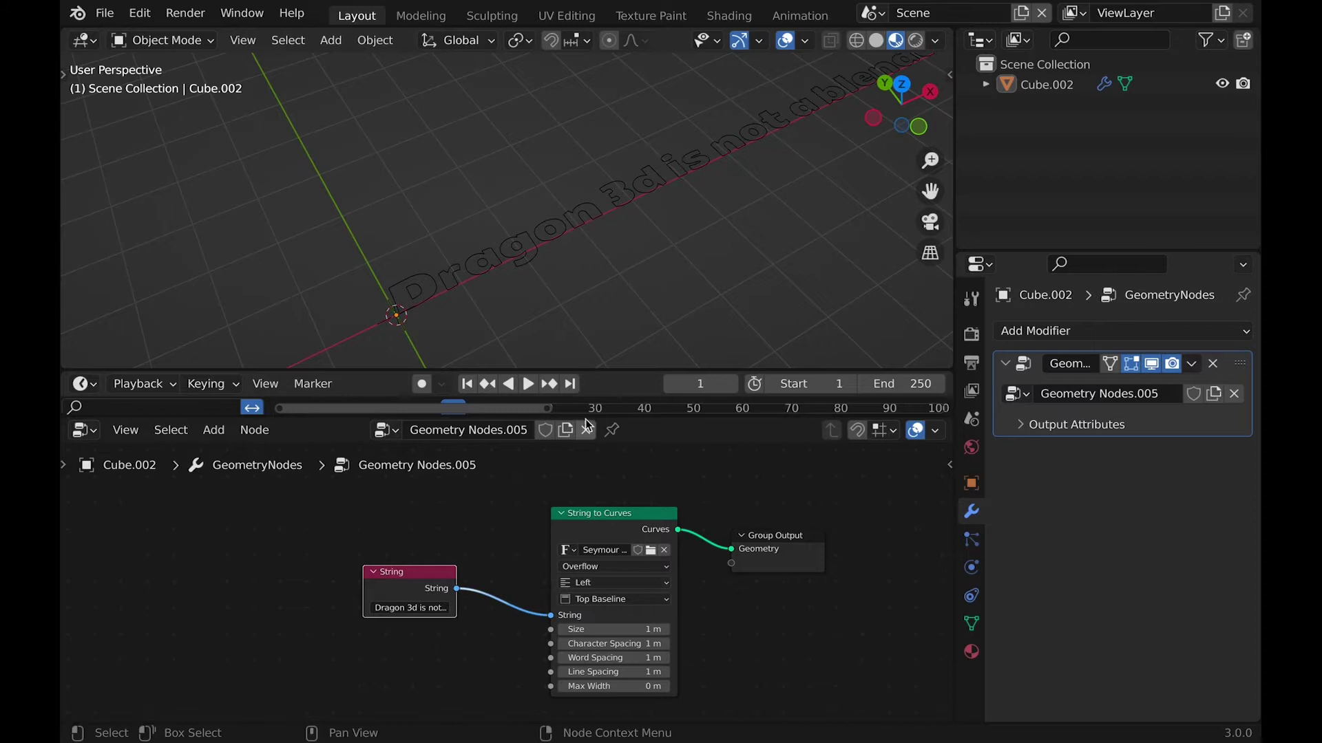
Try wrapping the text by raising the String to Curves max width from 0.1 m to about 4 m.
{"action": "left_click", "coordinate": [665, 686]}
{"action": "middle_click_drag", "start_coordinate": [642, 245], "coordinate": [642, 245]}
{"action": "middle_click_drag", "start_coordinate": [642, 245], "coordinate": [642, 245]}
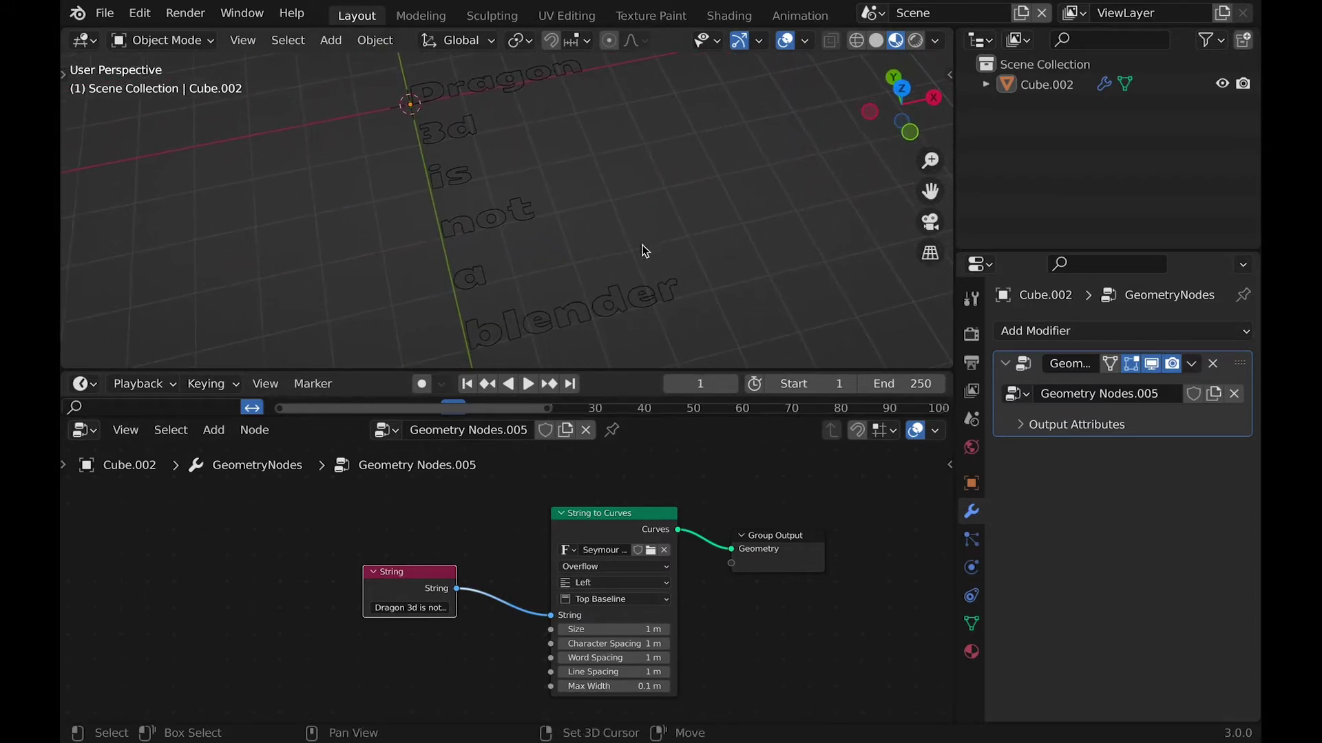
{"action": "left_click", "coordinate": [665, 687]}
{"action": "left_click", "coordinate": [664, 687]}
{"action": "left_click_drag", "start_coordinate": [615, 687], "coordinate": [633, 687]}
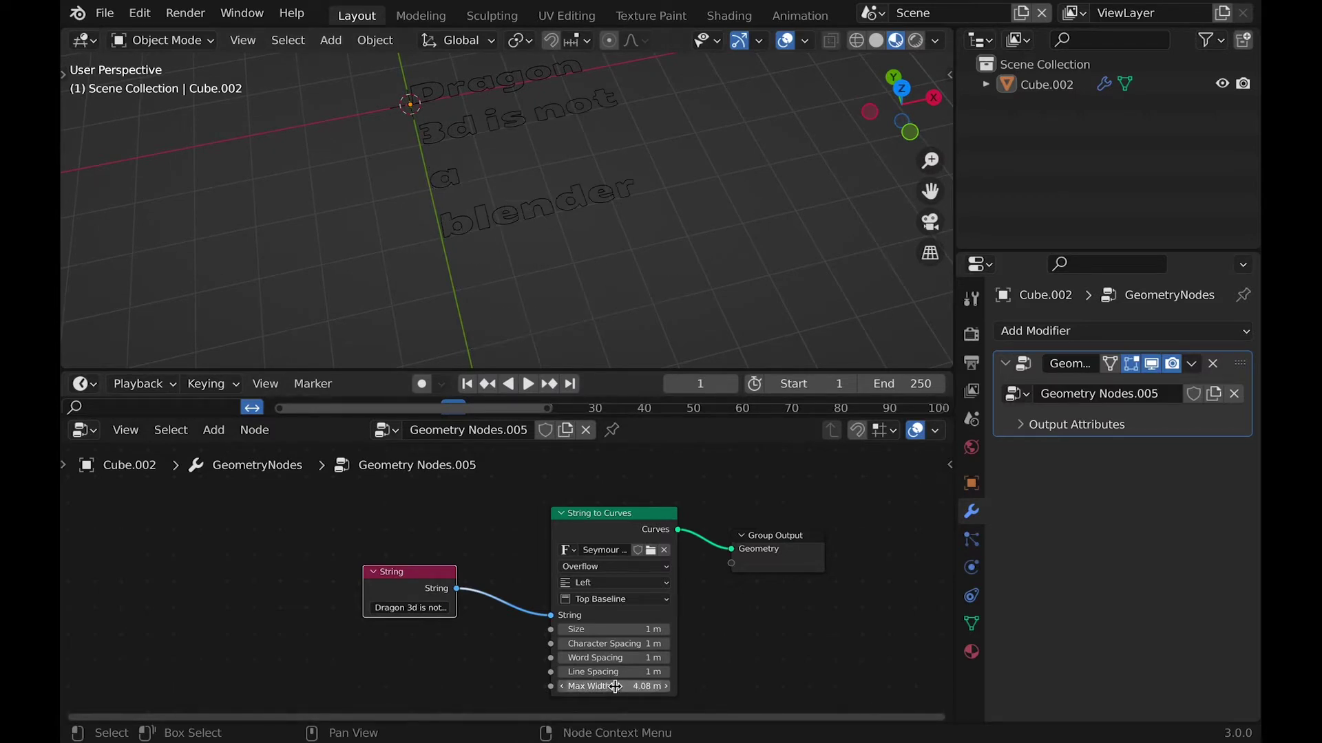
Set the max width of String to Curves to 0 m and shorten the String node's text to "Dragon 3d".
{"action": "left_click", "coordinate": [615, 687]}
{"action": "type", "text": "0"}
{"action": "key", "text": "Return"}
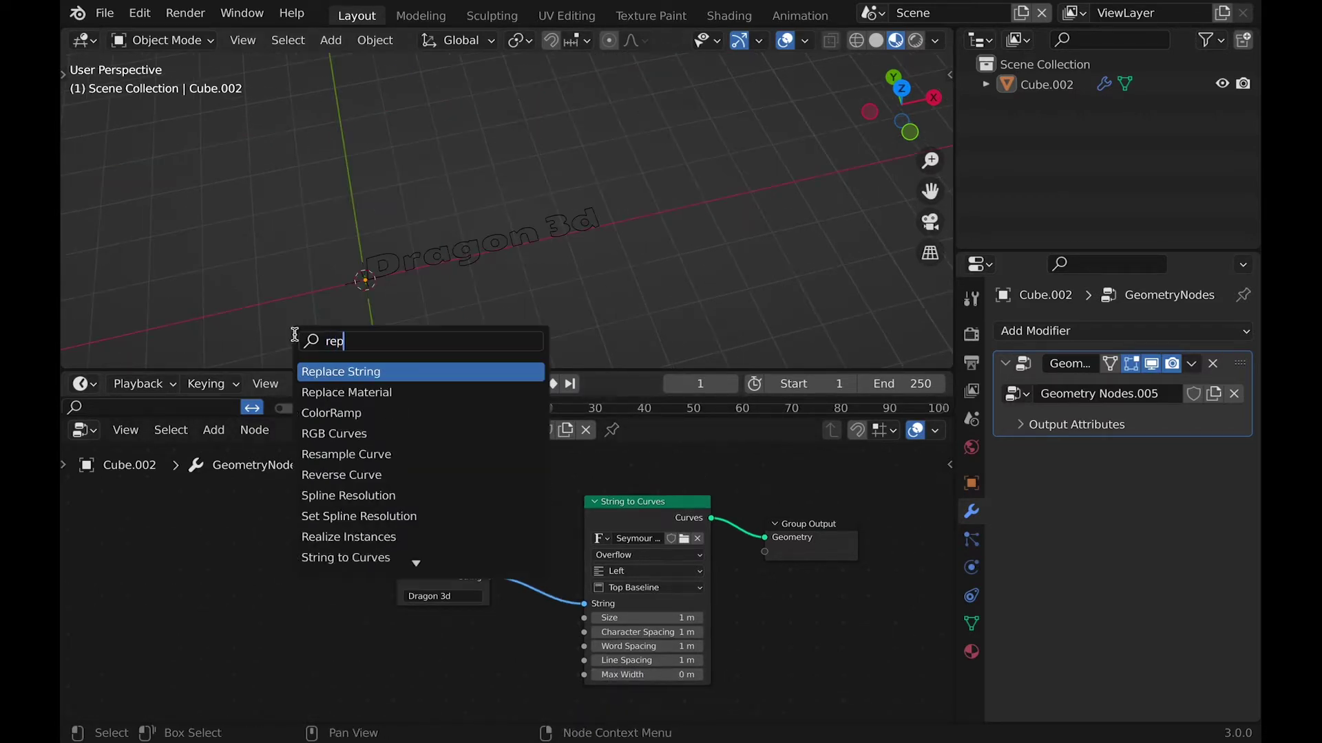
Insert a Replace String node between String and String to Curves, with "/n" as its Find text.
{"action": "type", "text": "lace"}
{"action": "left_click", "coordinate": [408, 372]}
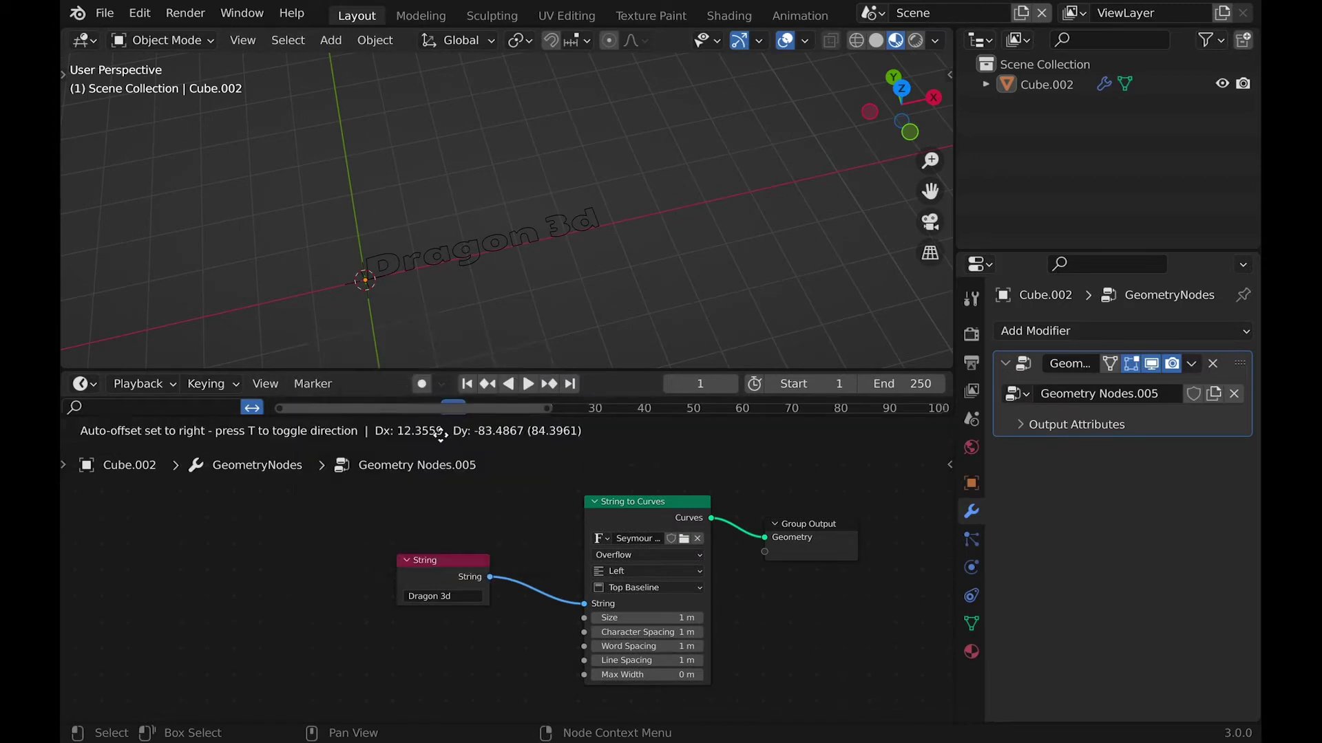
{"action": "left_click", "coordinate": [532, 550]}
Add a Special Characters node below the String node and connect its Line Break output to Replace String's Replace input.
{"action": "key", "text": "shift+a"}
{"action": "mouse_move", "coordinate": [351, 598]}
{"action": "left_click", "coordinate": [554, 548]}
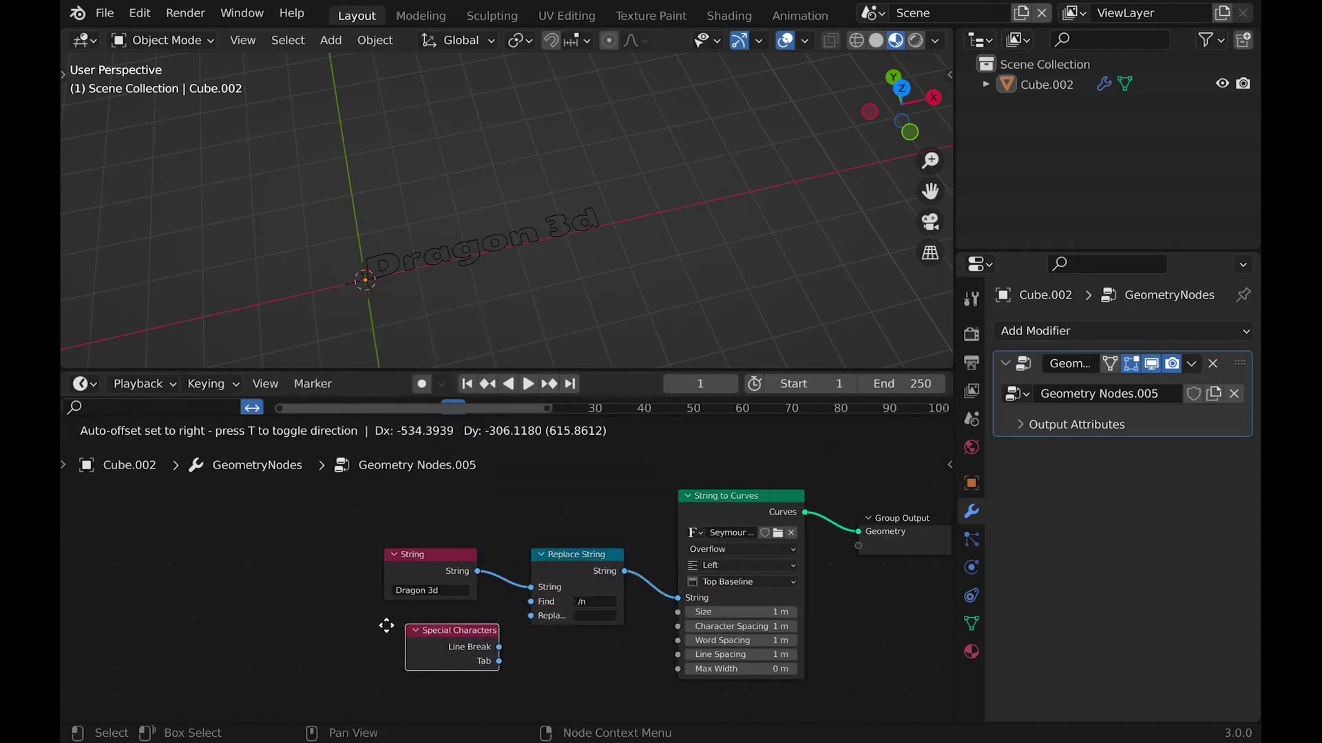
{"action": "left_click", "coordinate": [379, 629]}
{"action": "left_click_drag", "start_coordinate": [472, 652], "coordinate": [532, 617]}
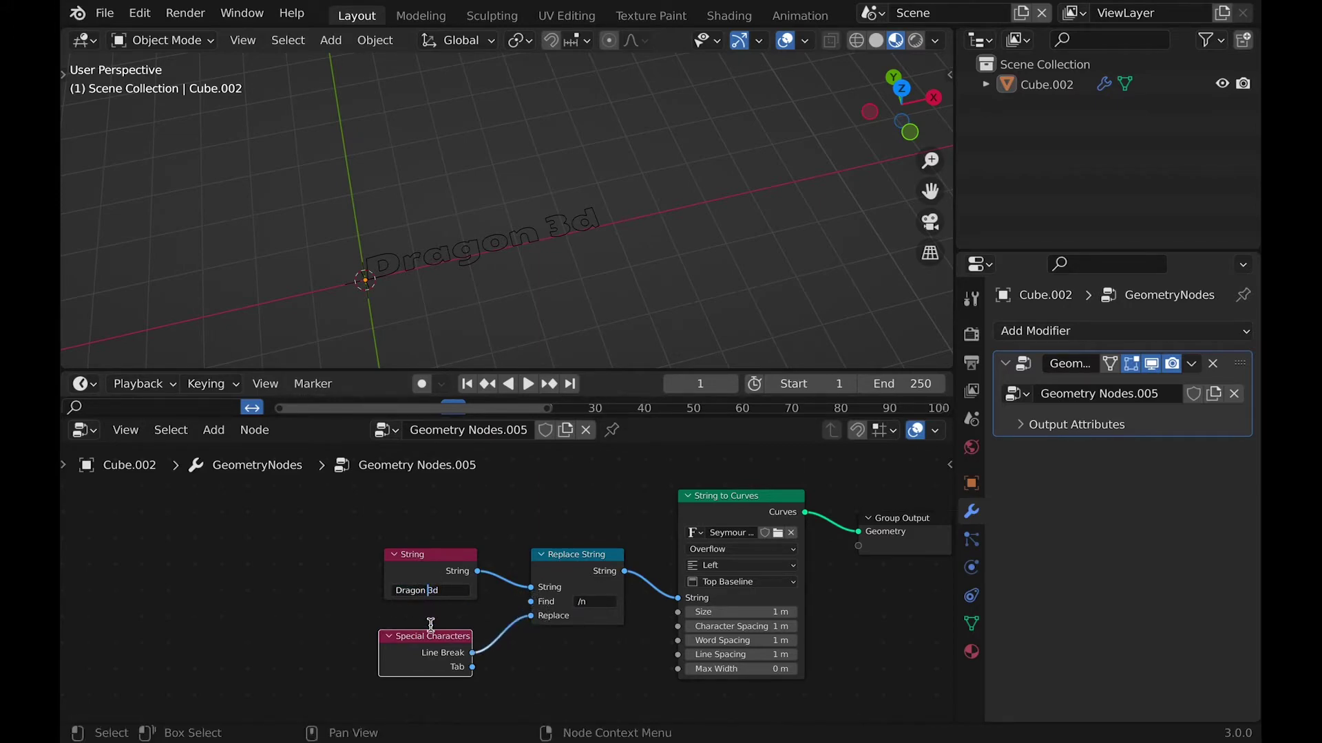
Change the String node's text to "Dragon /n3d" so that a line break is placed before "3d".
{"action": "type", "text": "/n"}
{"action": "key", "text": "Return"}
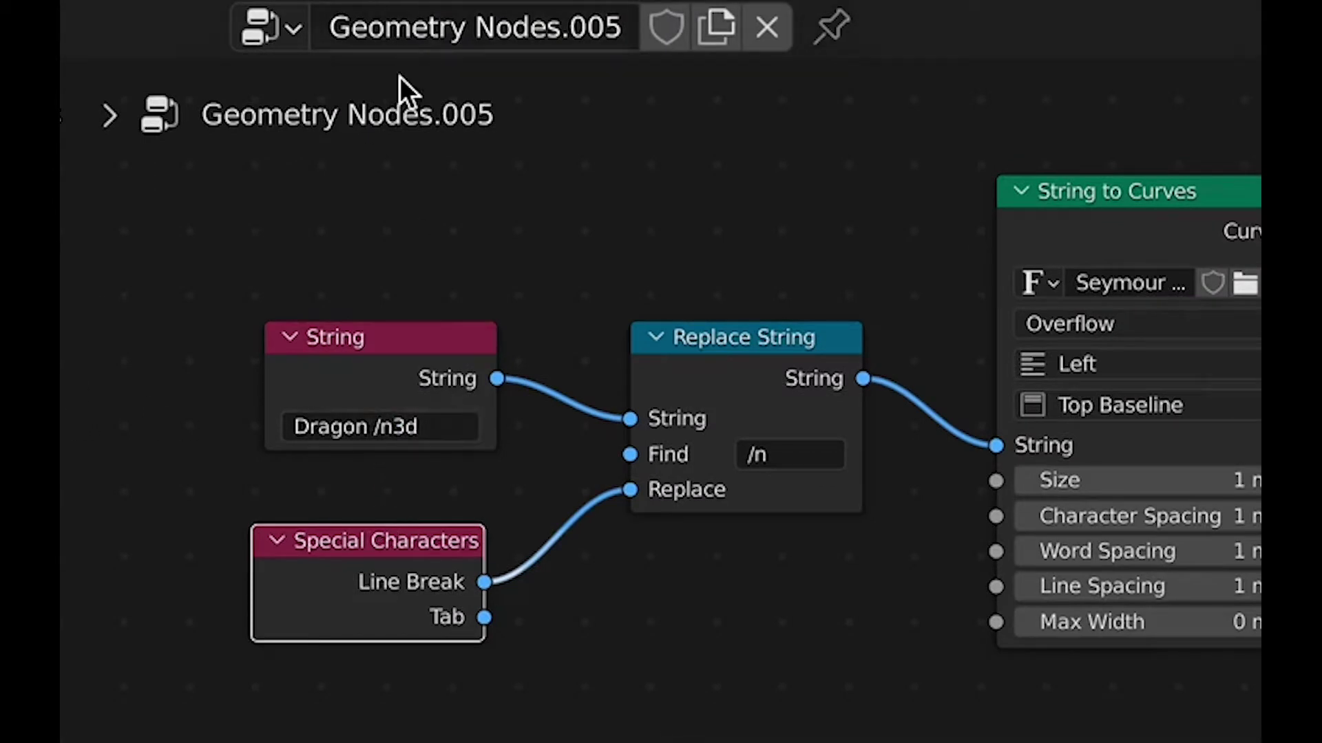
{"action": "left_click", "coordinate": [444, 430]}
{"action": "left_click", "coordinate": [437, 426]}
{"action": "type", "text": "/"}
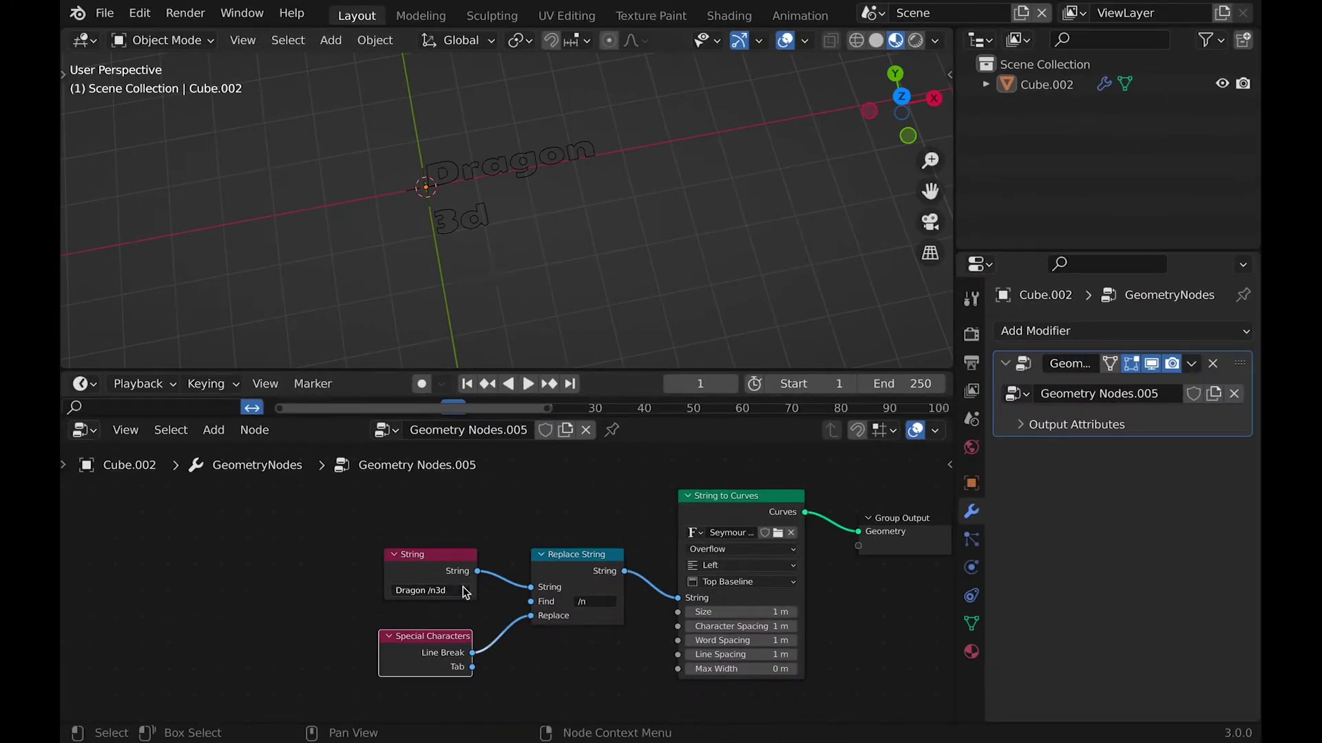
Insert a Slice String node between String and Replace String, and rearrange the String and Special Characters nodes around it.
{"action": "scroll", "coordinate": [328, 609], "scroll_direction": "up", "scroll_amount": 1}
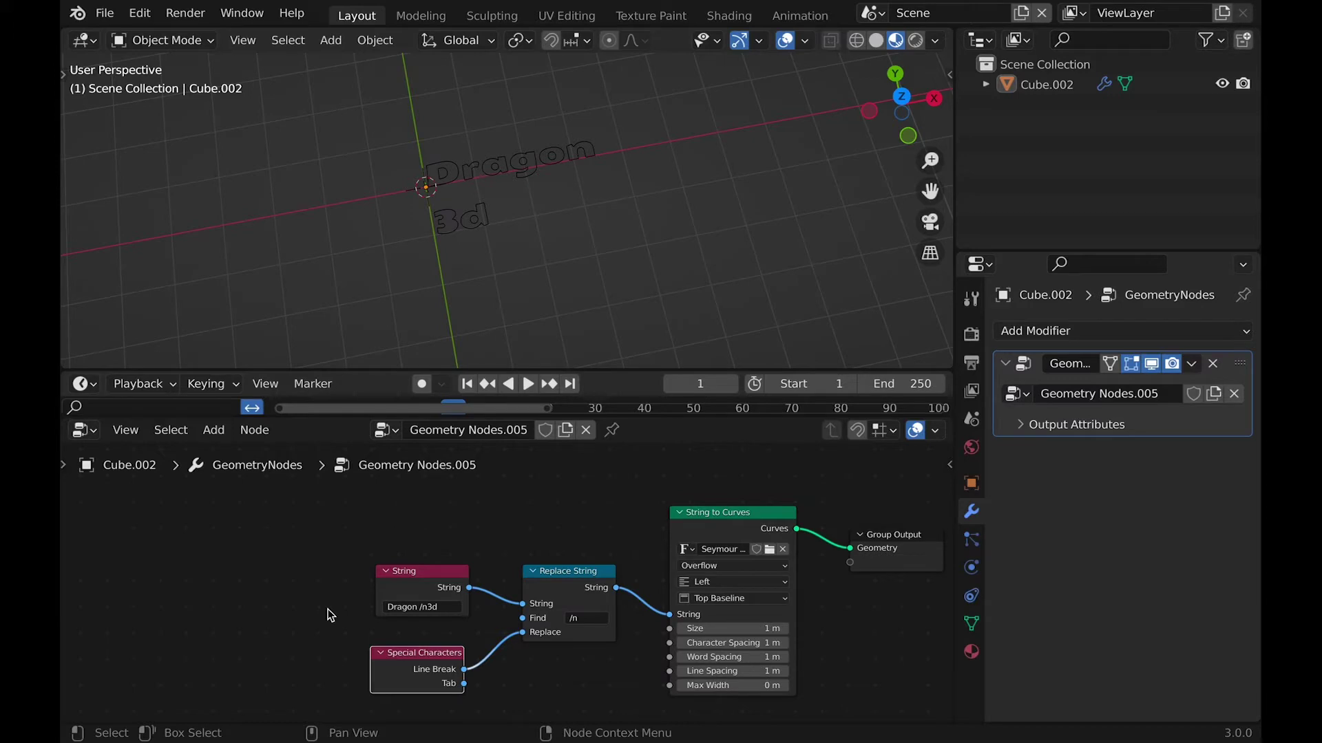
{"action": "key", "text": "shift+a"}
{"action": "left_click", "coordinate": [285, 322]}
{"action": "type", "text": "slic"}
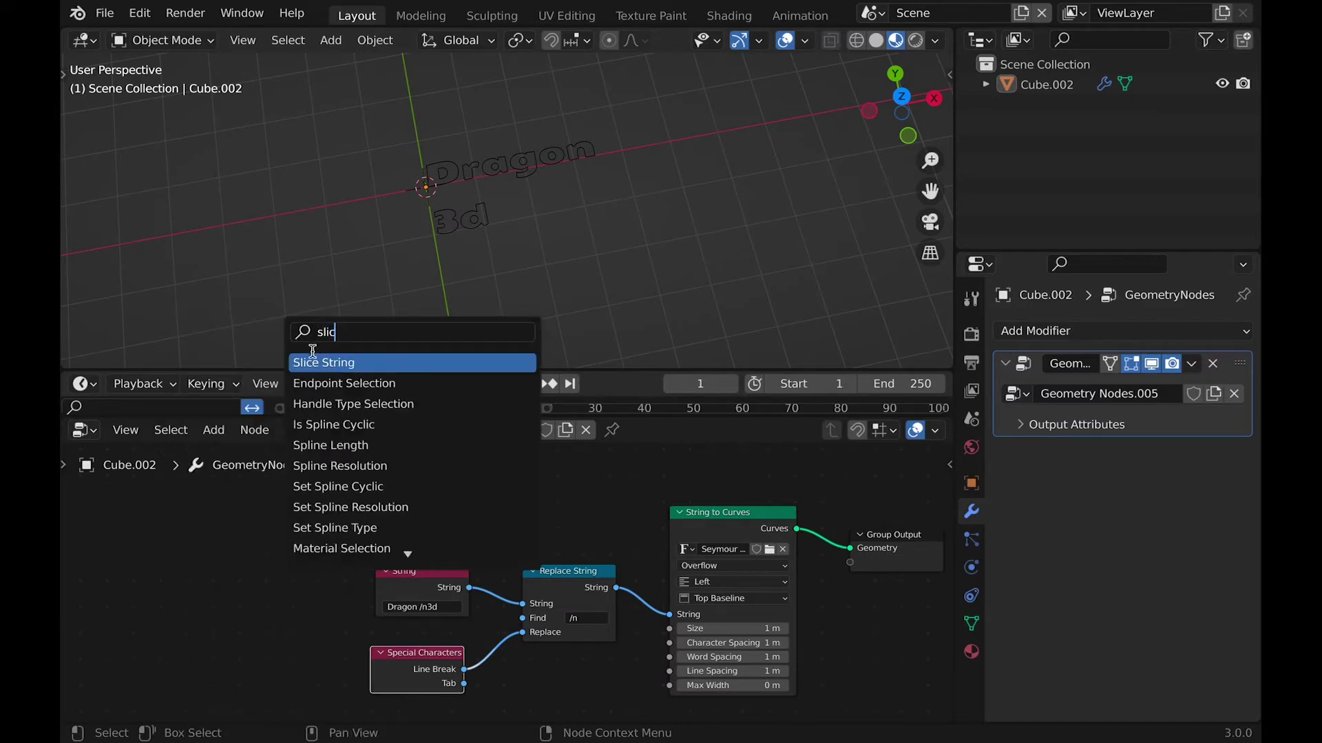
{"action": "left_click", "coordinate": [327, 362]}
{"action": "left_click", "coordinate": [466, 610]}
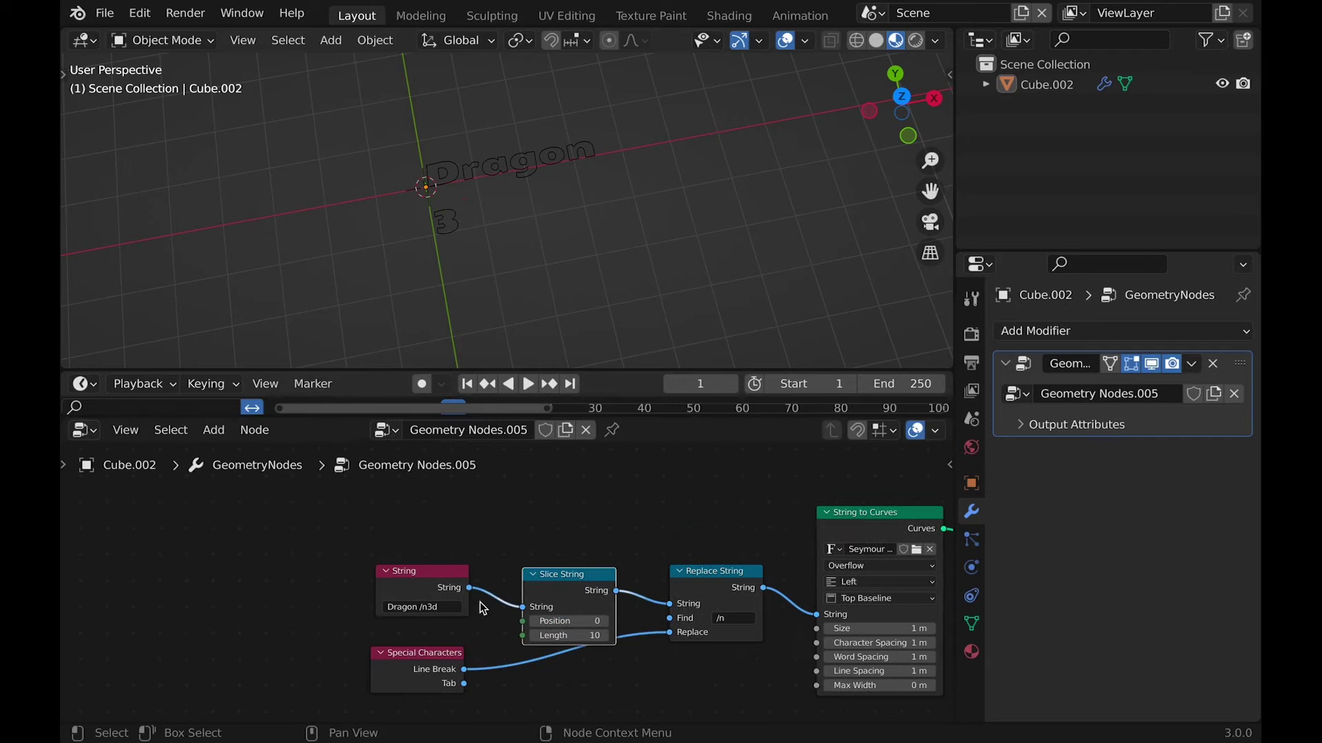
{"action": "left_click_drag", "start_coordinate": [421, 585], "coordinate": [393, 519]}
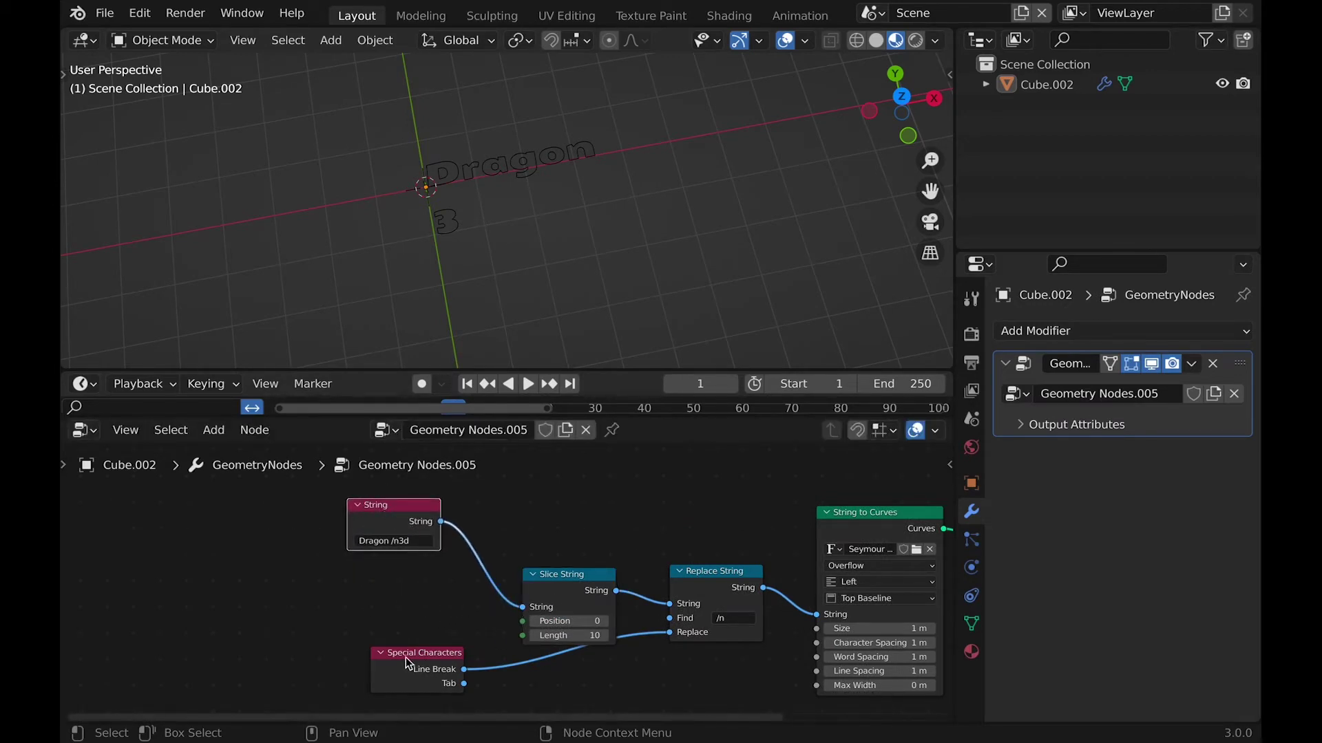
{"action": "left_click_drag", "start_coordinate": [416, 652], "coordinate": [571, 669]}
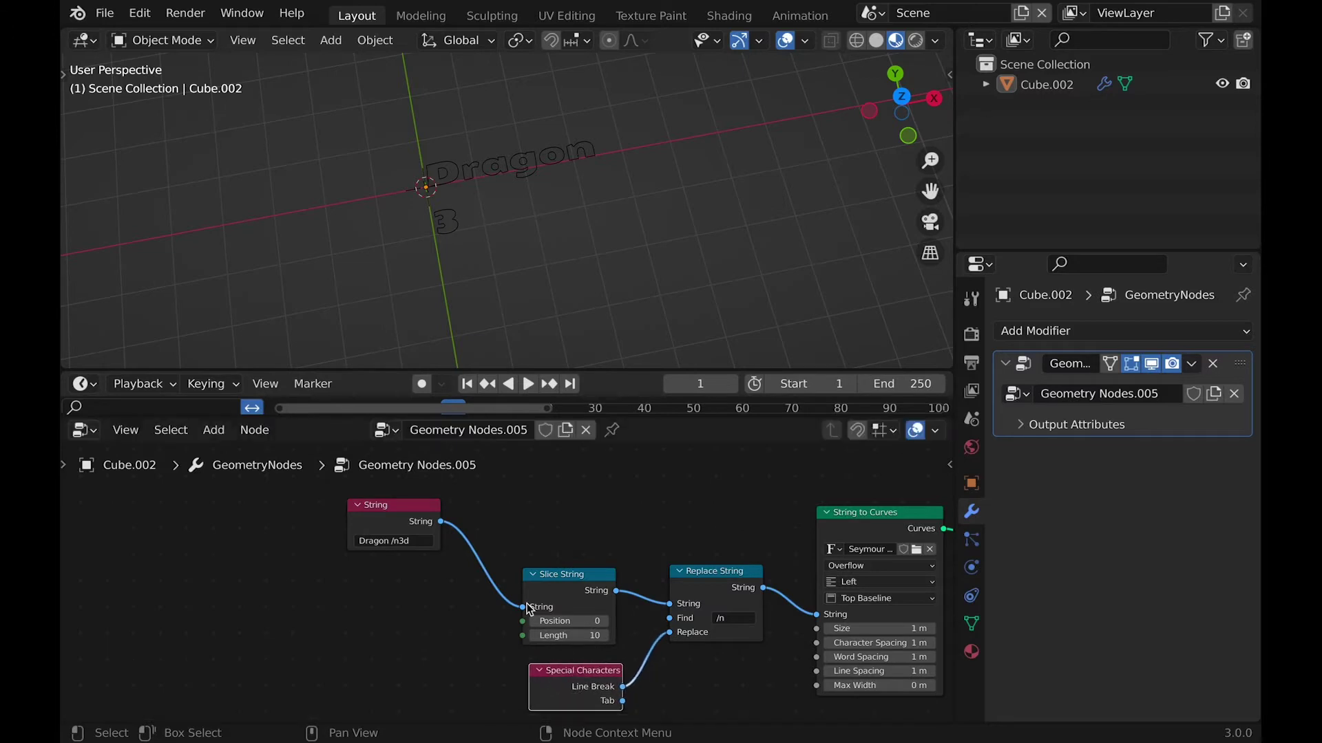
Try different start positions on the Slice String node, such as 2, and set Position back to 0.
{"action": "middle_click_drag", "start_coordinate": [528, 609], "coordinate": [552, 592]}
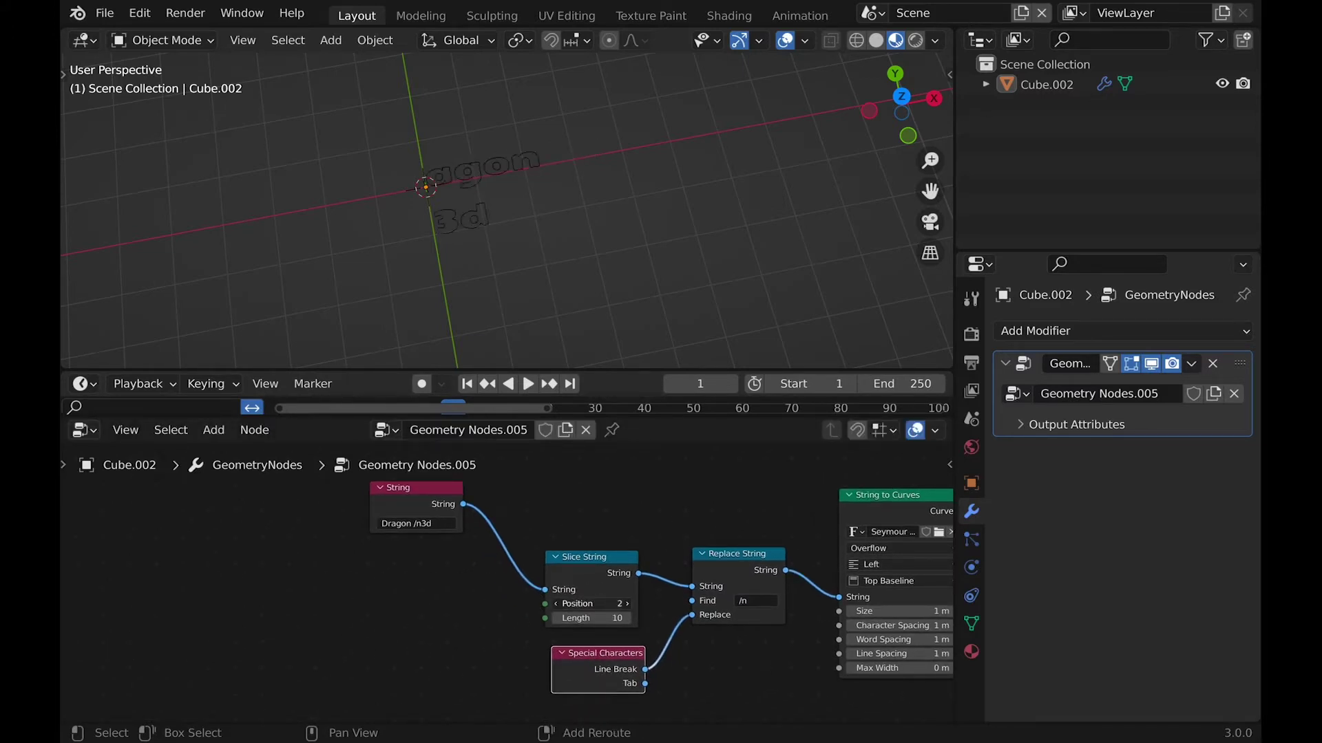
{"action": "left_click_drag", "start_coordinate": [596, 604], "coordinate": [597, 604]}
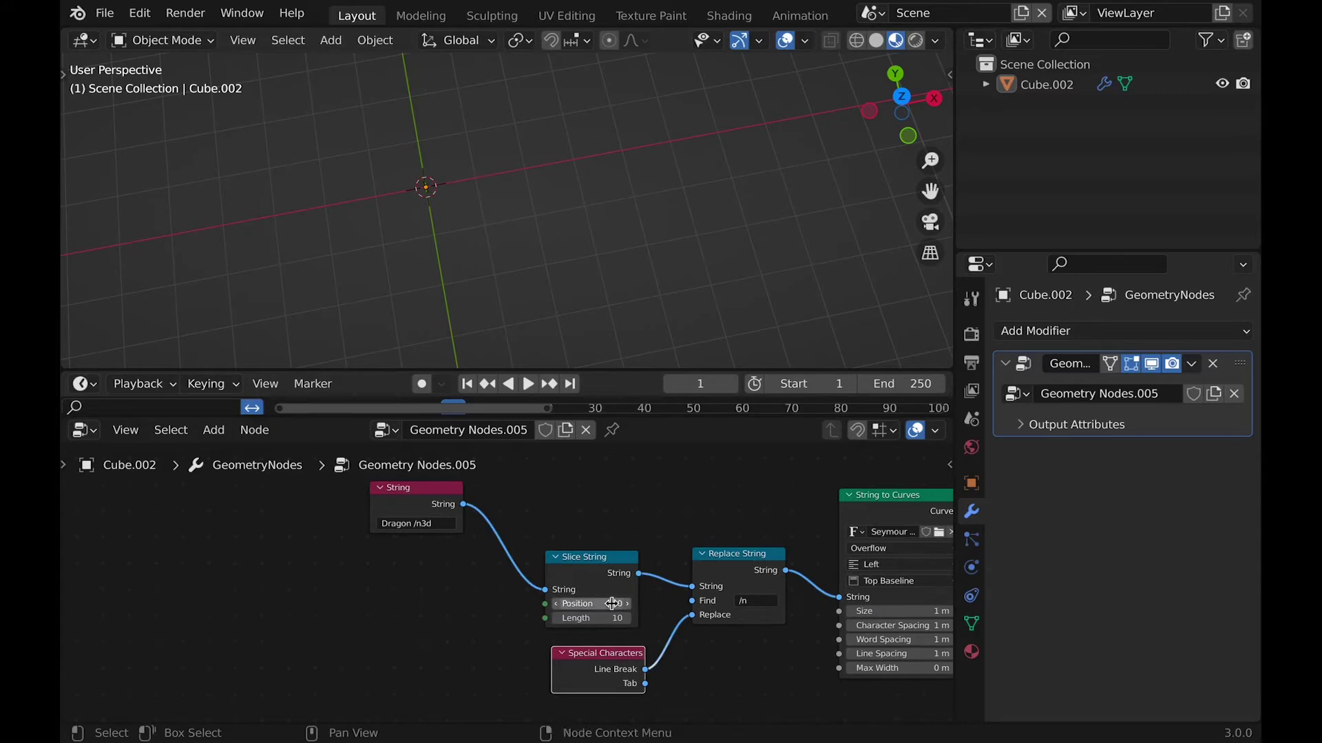
{"action": "type", "text": "0"}
{"action": "key", "text": "Return"}
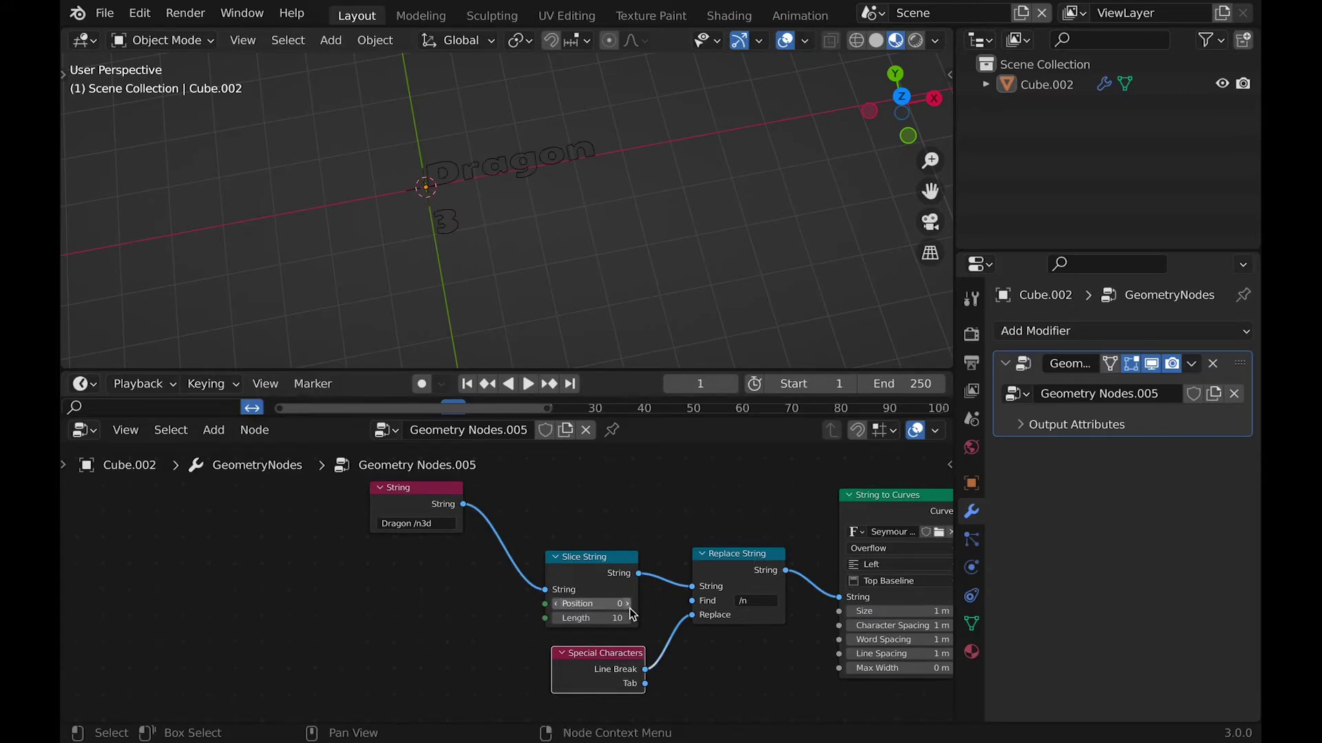
Test the Slice String node's Position with values from 5 down to -1, and return it to 0.
{"action": "left_click", "coordinate": [627, 603]}
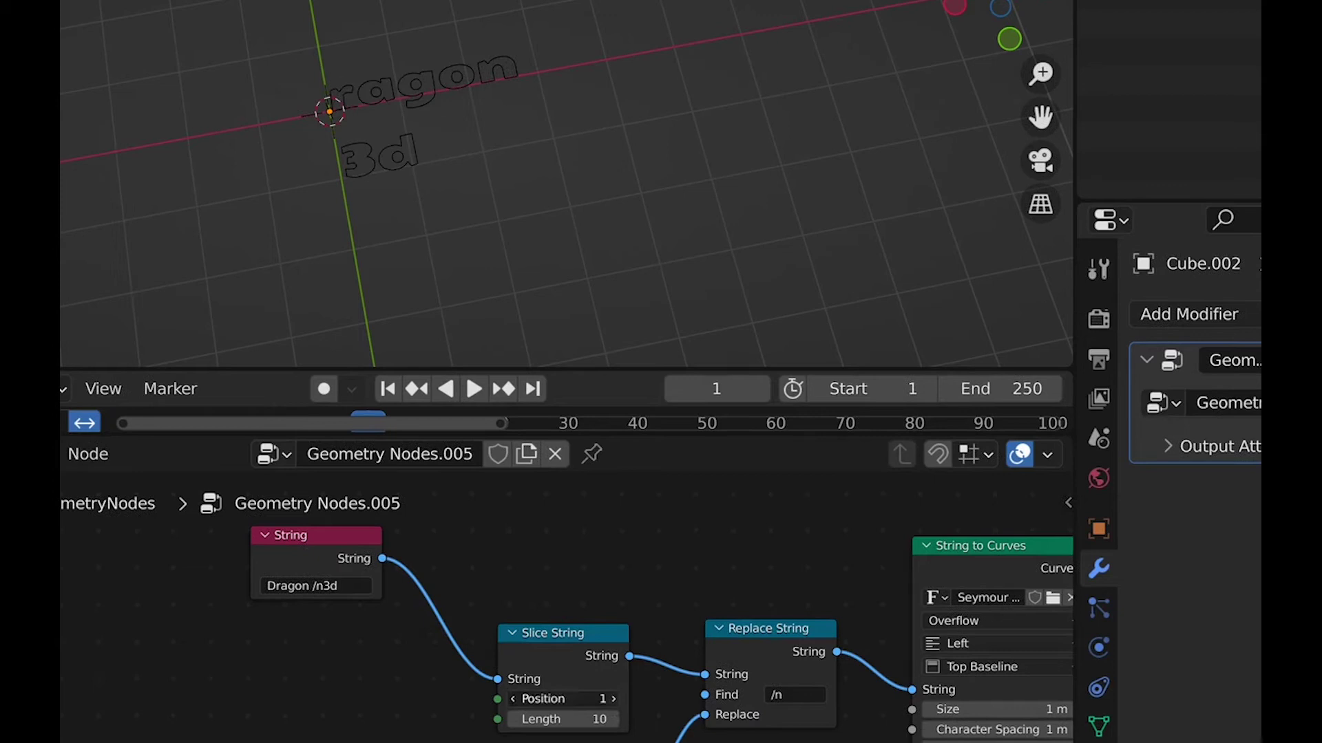
{"action": "left_click", "coordinate": [612, 700]}
{"action": "left_click", "coordinate": [613, 700]}
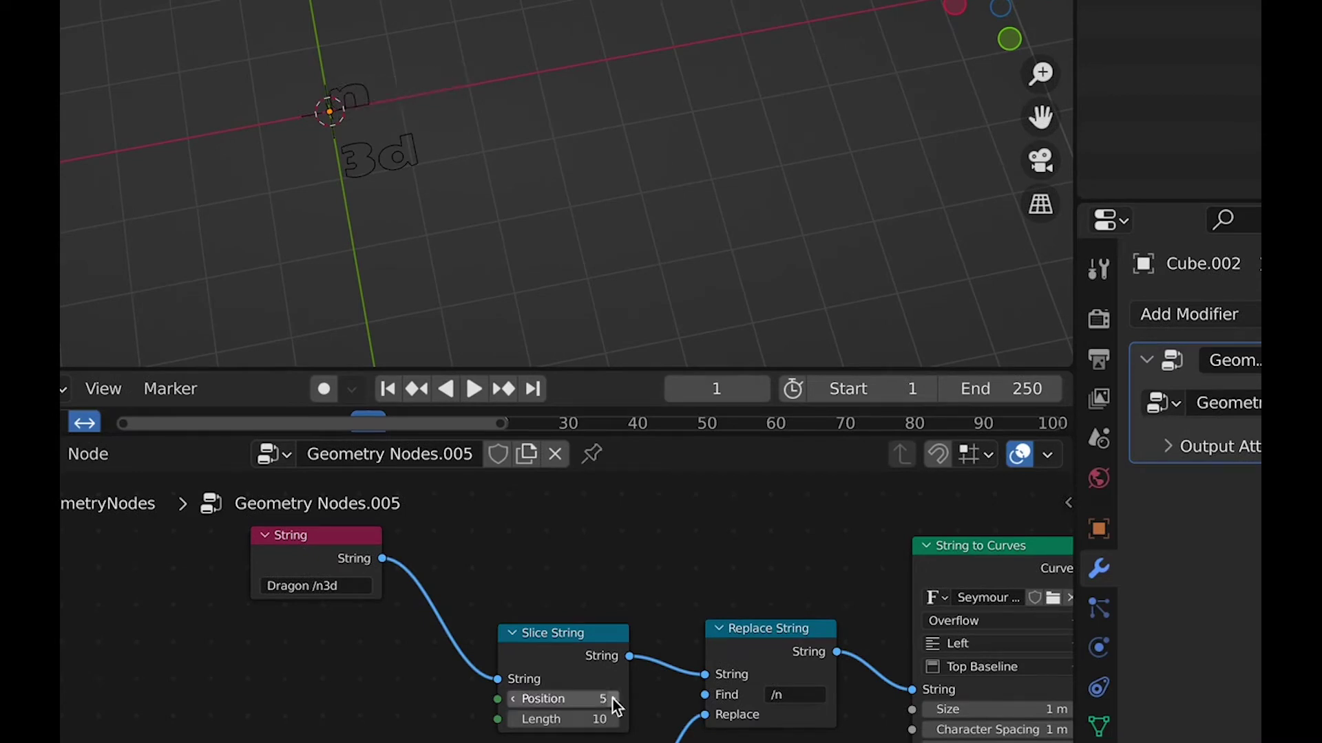
{"action": "left_click", "coordinate": [517, 699]}
{"action": "left_click", "coordinate": [516, 699]}
{"action": "left_click", "coordinate": [516, 699]}
{"action": "left_click", "coordinate": [516, 700]}
{"action": "left_click", "coordinate": [516, 700]}
{"action": "left_click", "coordinate": [516, 700]}
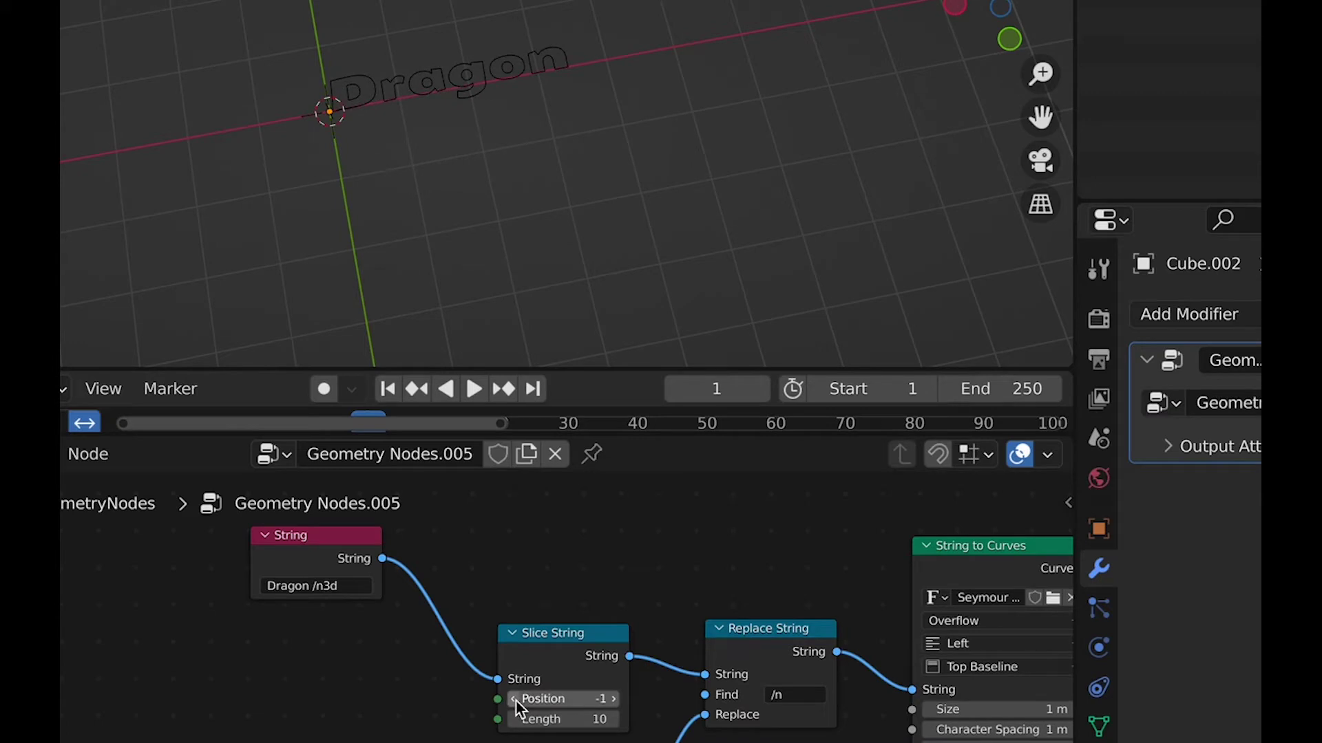
{"action": "left_click", "coordinate": [612, 700]}
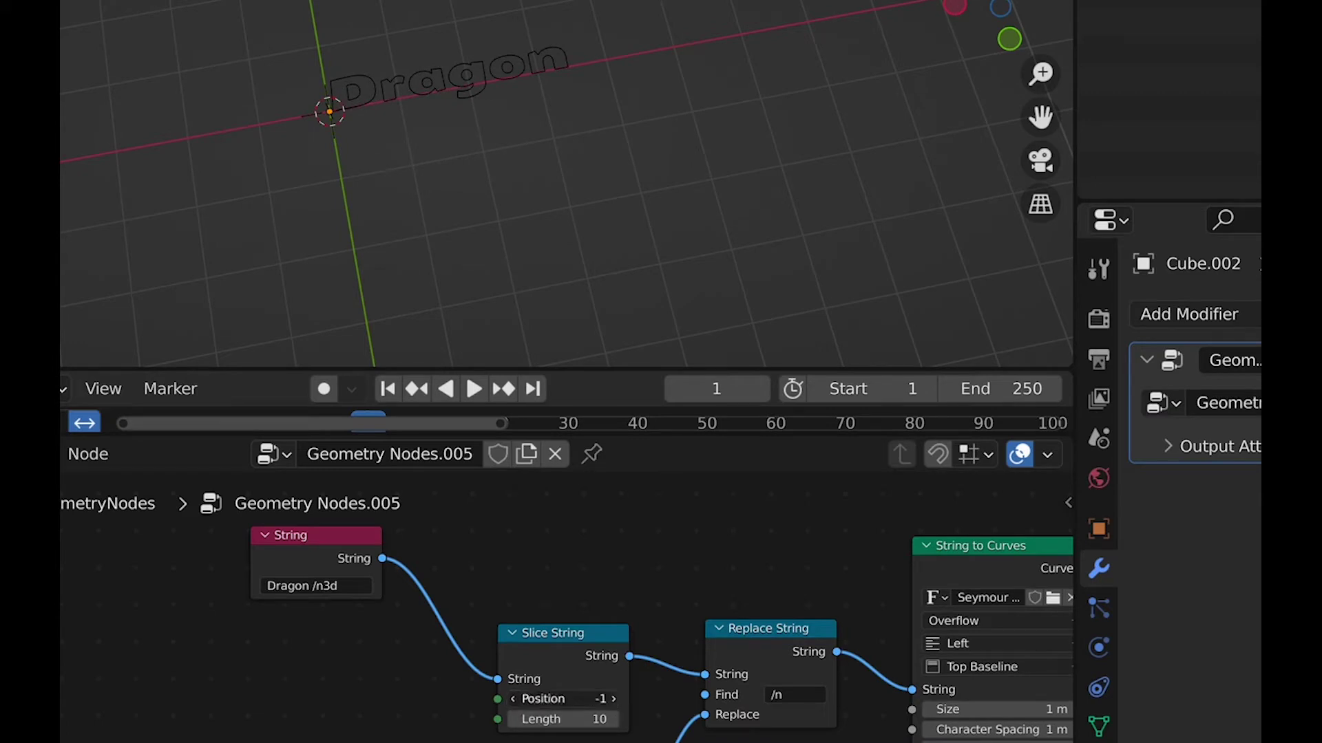
Try shorter slices on the Slice String node, down to a Length of 2, and set Length to 11.
{"action": "left_click", "coordinate": [616, 721]}
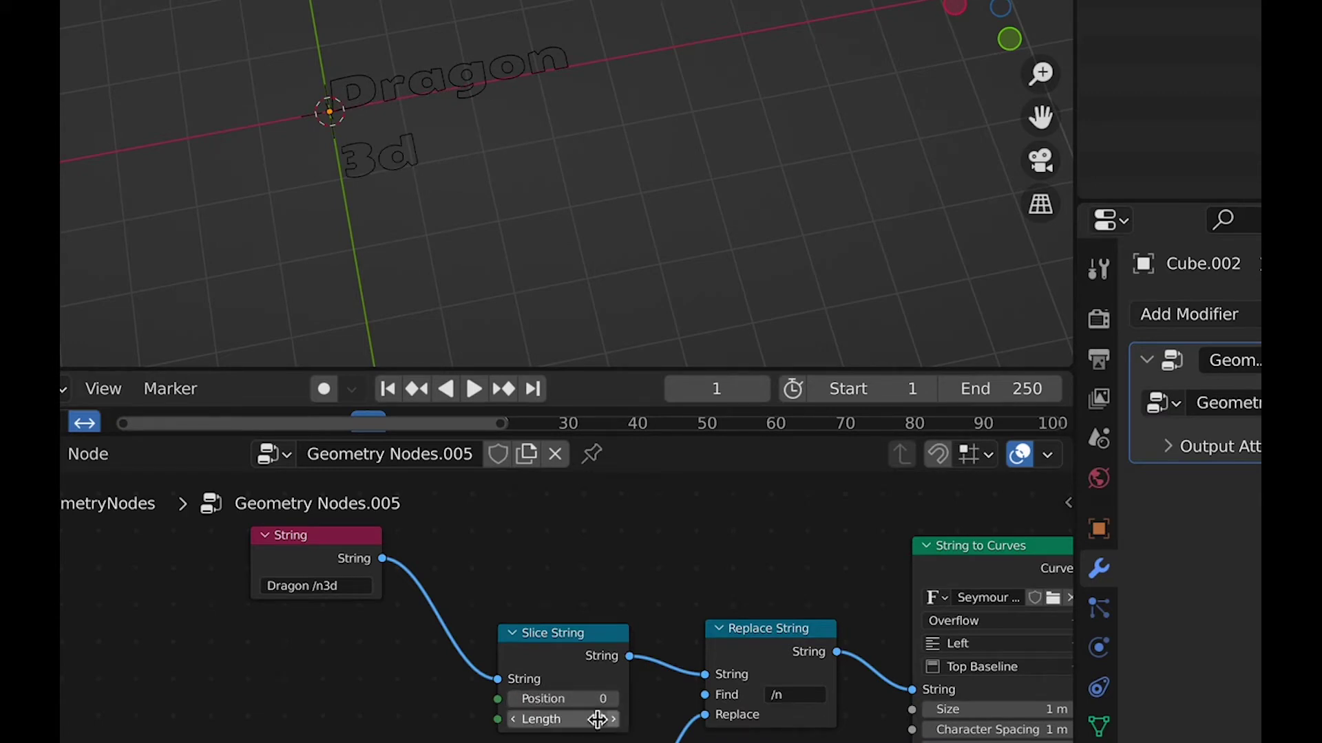
{"action": "left_click", "coordinate": [515, 720]}
{"action": "left_click", "coordinate": [515, 720]}
{"action": "left_click", "coordinate": [515, 720]}
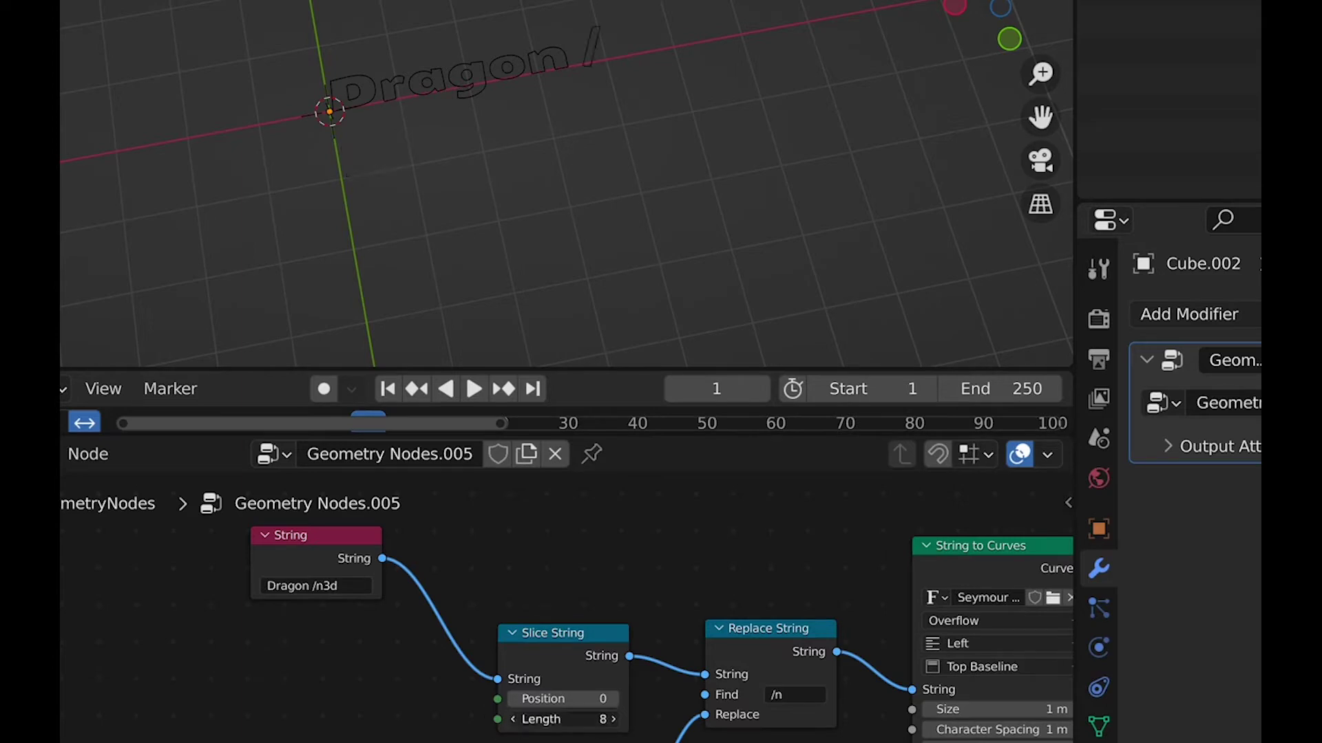
{"action": "left_click", "coordinate": [515, 720]}
{"action": "left_click", "coordinate": [515, 720]}
{"action": "left_click", "coordinate": [515, 720]}
{"action": "left_click", "coordinate": [514, 720]}
{"action": "left_click", "coordinate": [515, 720]}
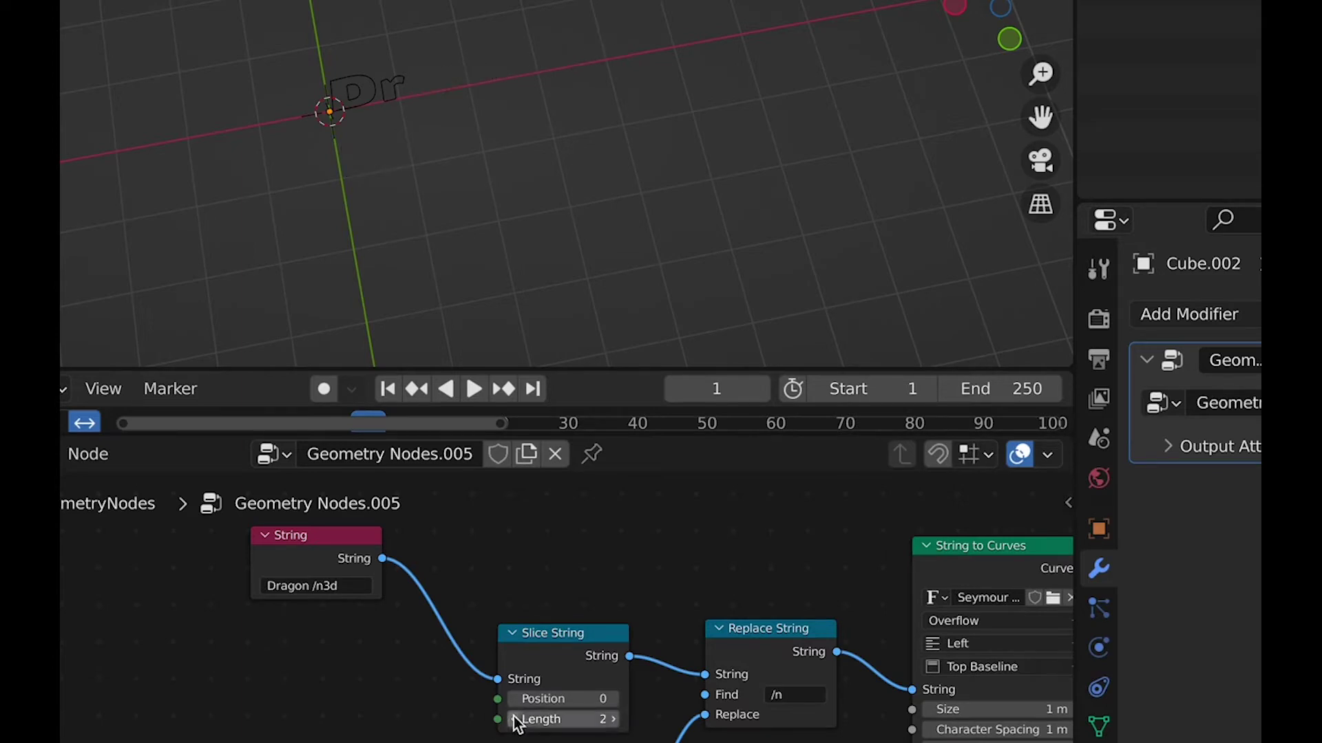
{"action": "left_click", "coordinate": [613, 719]}
{"action": "left_click", "coordinate": [613, 720]}
{"action": "left_click", "coordinate": [613, 720]}
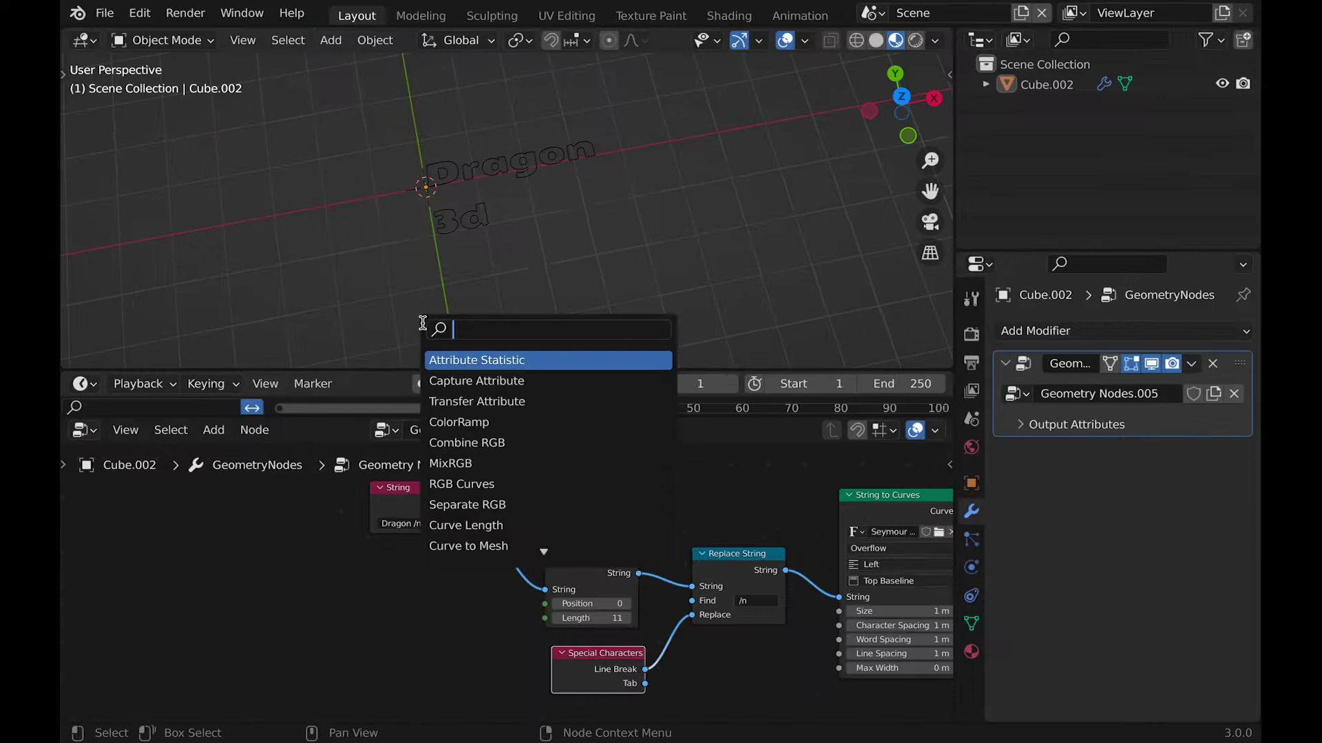
Insert a Join Strings node between Slice String and Replace String, moving Special Characters out of the way.
{"action": "type", "text": "join"}
{"action": "left_click", "coordinate": [532, 366]}
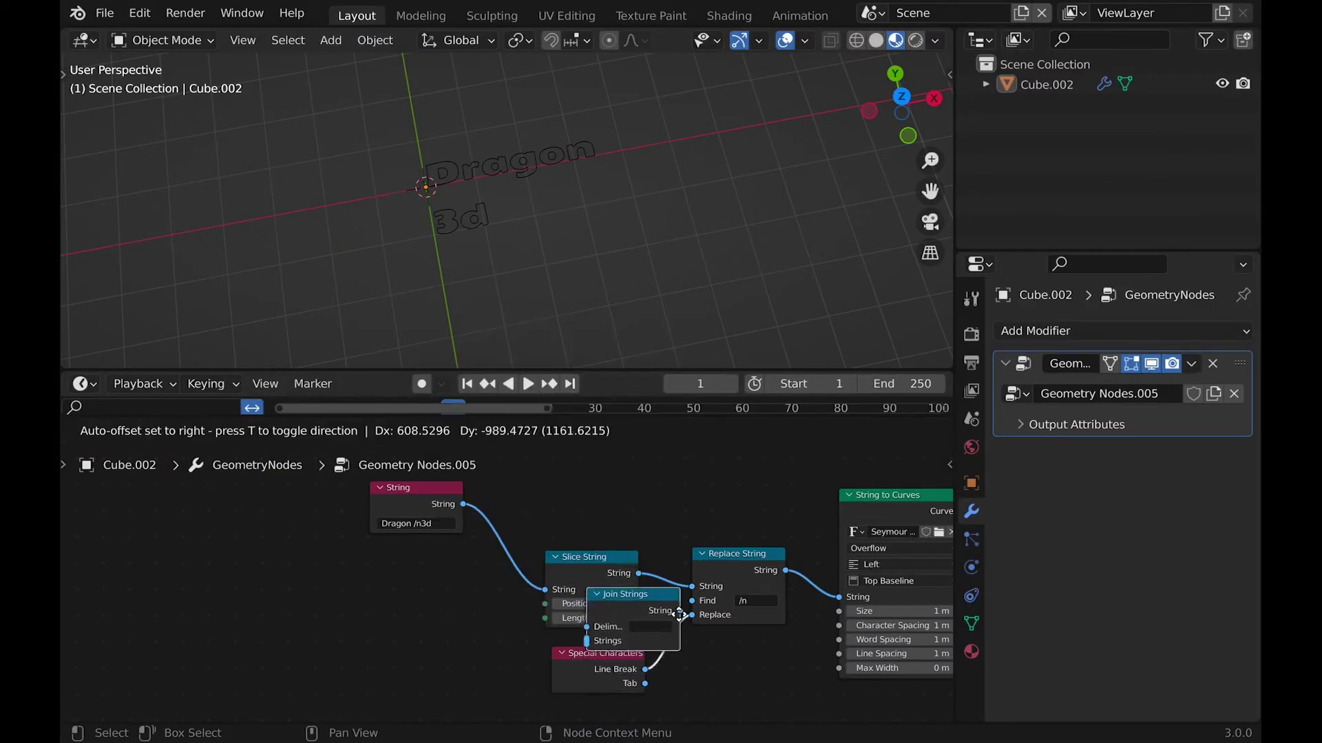
{"action": "left_click", "coordinate": [661, 609]}
{"action": "left_click_drag", "start_coordinate": [605, 654], "coordinate": [791, 653]}
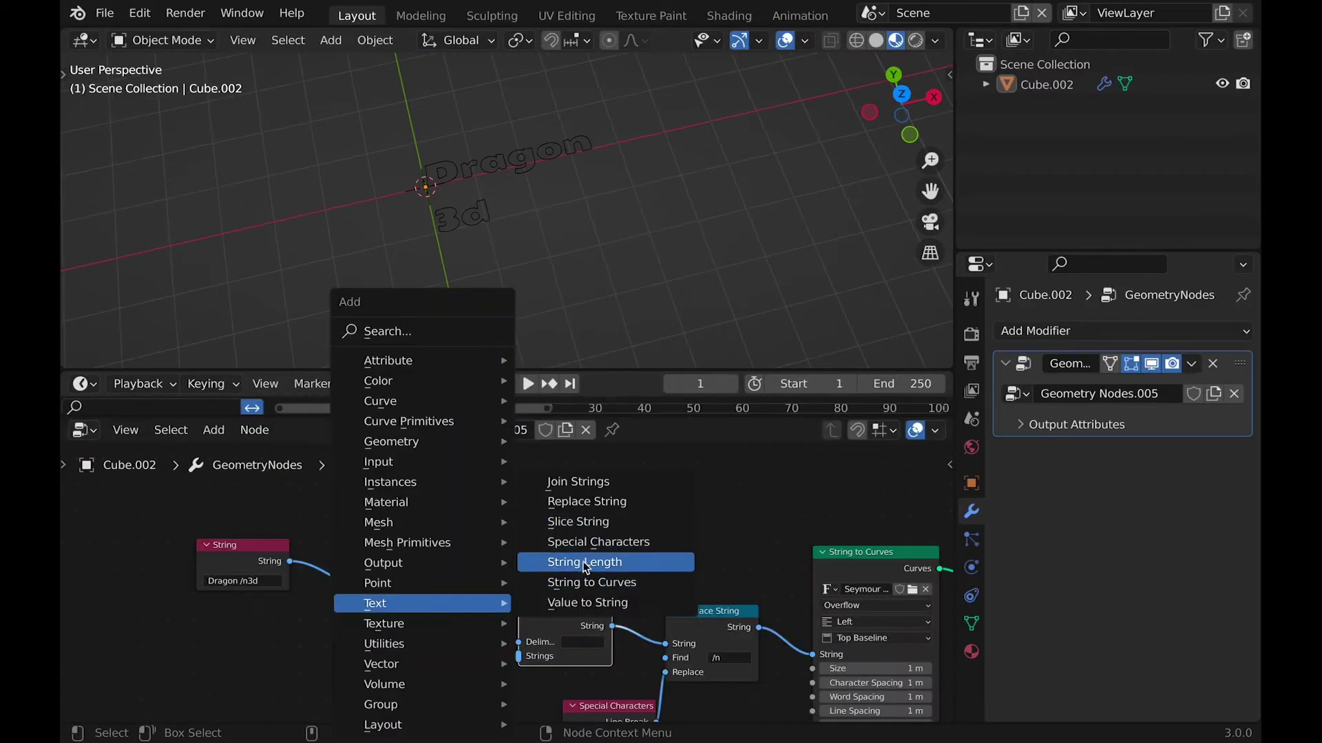
Add a Value to String node below Slice String and connect its String output to Join Strings' Strings input.
{"action": "left_click", "coordinate": [587, 602]}
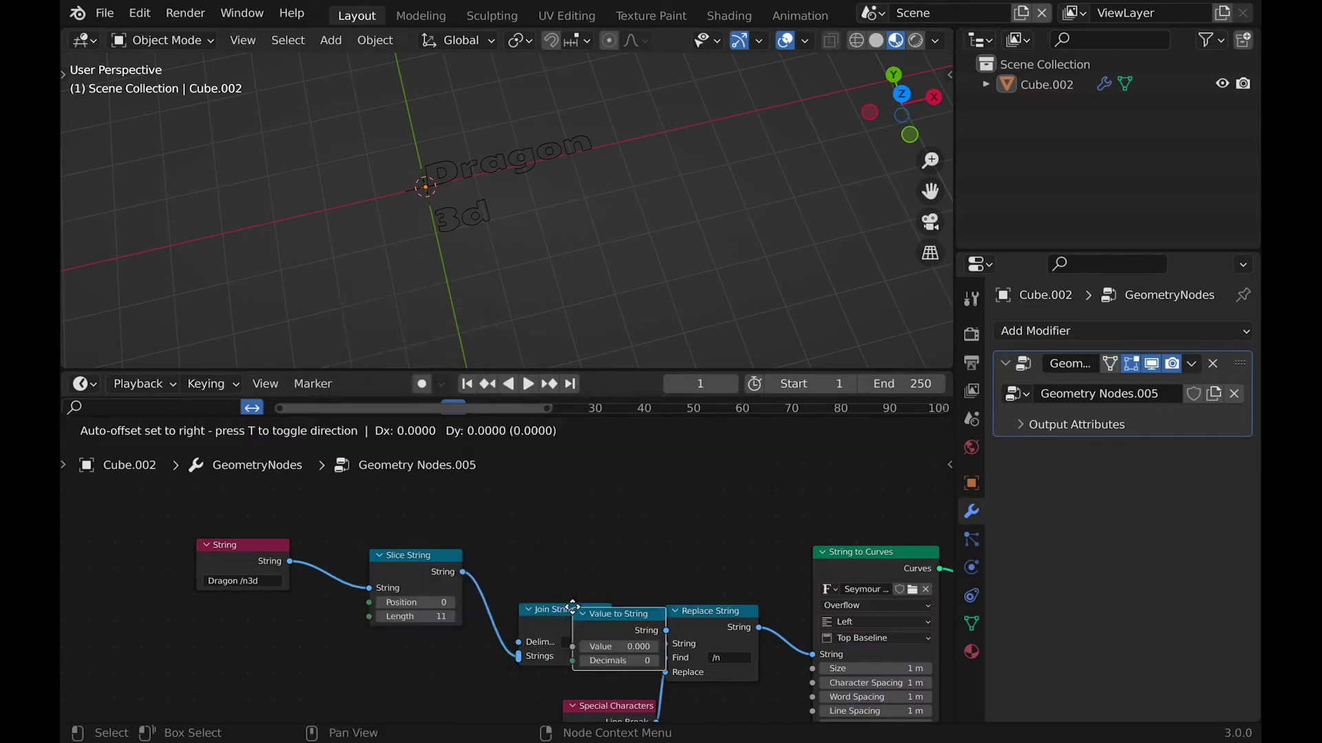
{"action": "left_click", "coordinate": [406, 664]}
{"action": "middle_click_drag", "start_coordinate": [407, 664], "coordinate": [411, 545]}
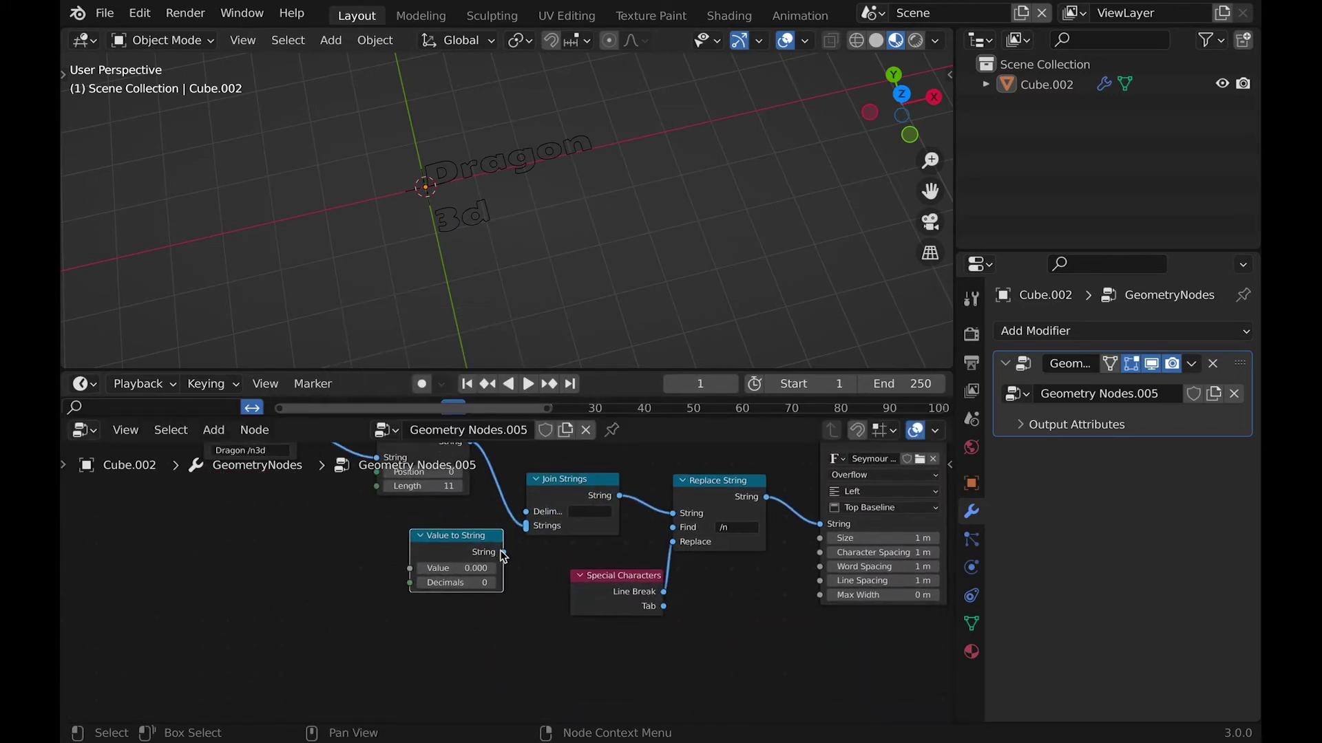
{"action": "left_click_drag", "start_coordinate": [501, 551], "coordinate": [526, 526]}
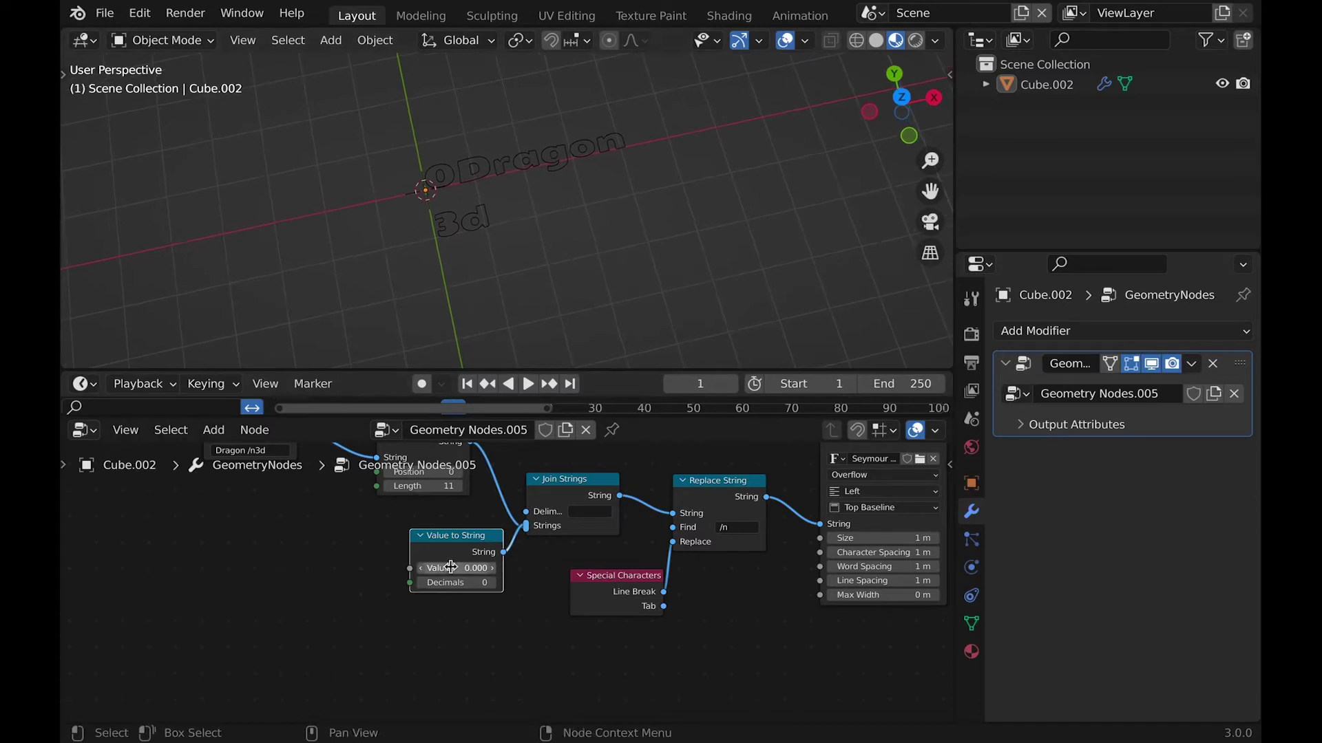
Test Value to String with values such as -28.2, and reorder the Join Strings links so the number follows the sliced text.
{"action": "left_click_drag", "start_coordinate": [456, 568], "coordinate": [760, 568]}
{"action": "left_click_drag", "start_coordinate": [499, 568], "coordinate": [458, 568]}
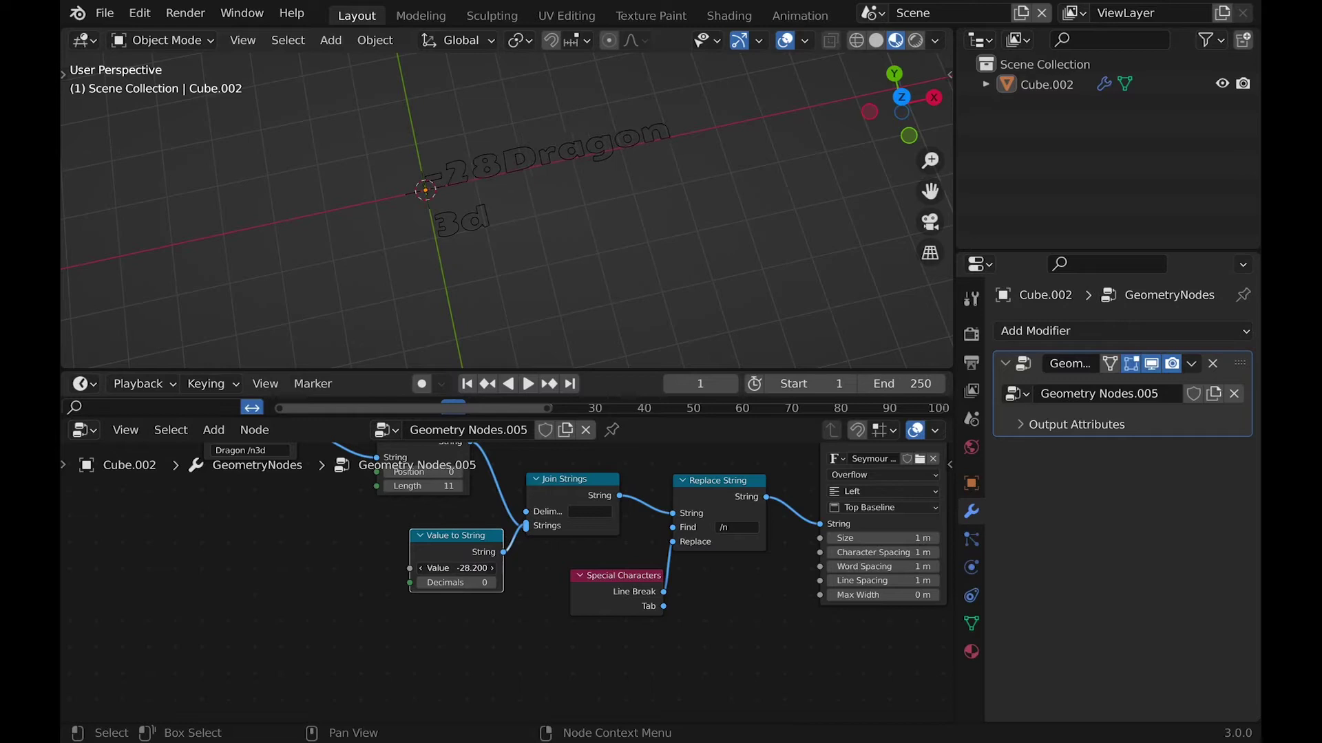
{"action": "key", "text": "Return"}
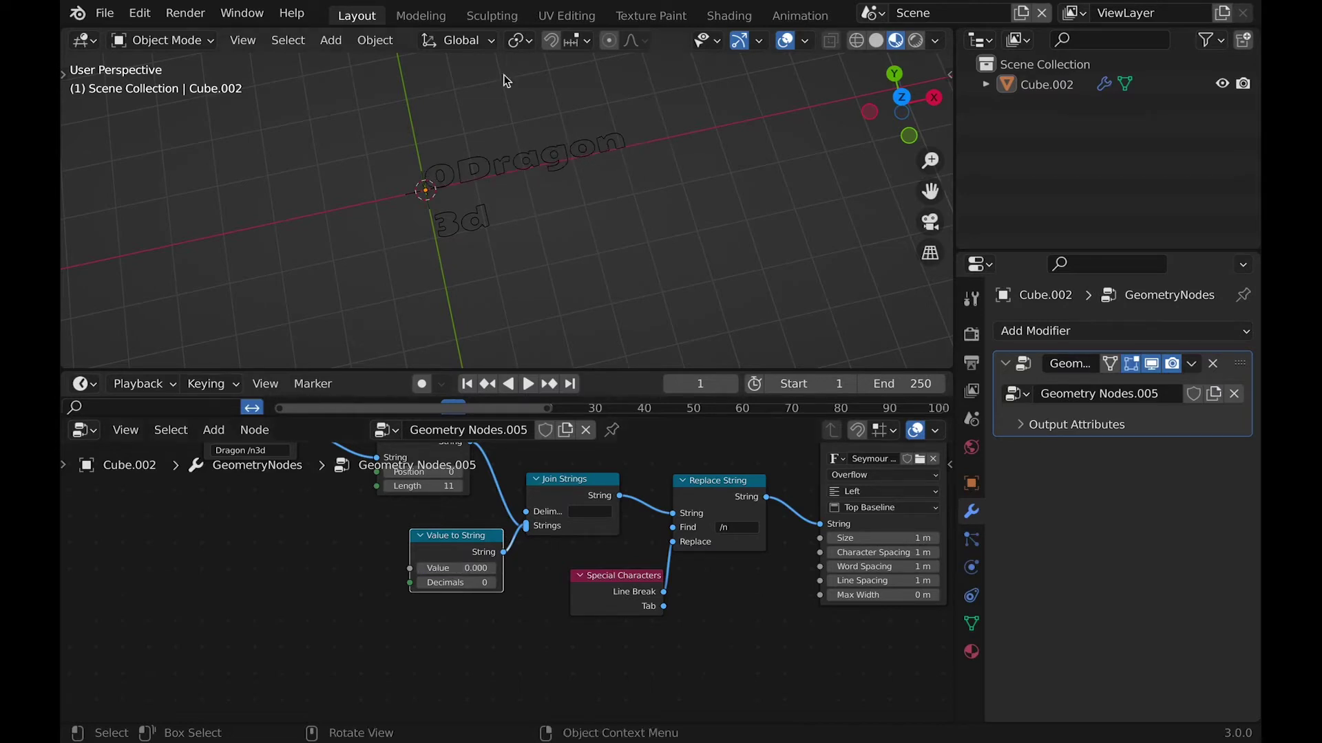
{"action": "mouse_move", "coordinate": [526, 526]}
{"action": "left_mouse_down"}
{"action": "mouse_move", "coordinate": [501, 513]}
{"action": "mouse_move", "coordinate": [529, 527]}
{"action": "left_mouse_up"}
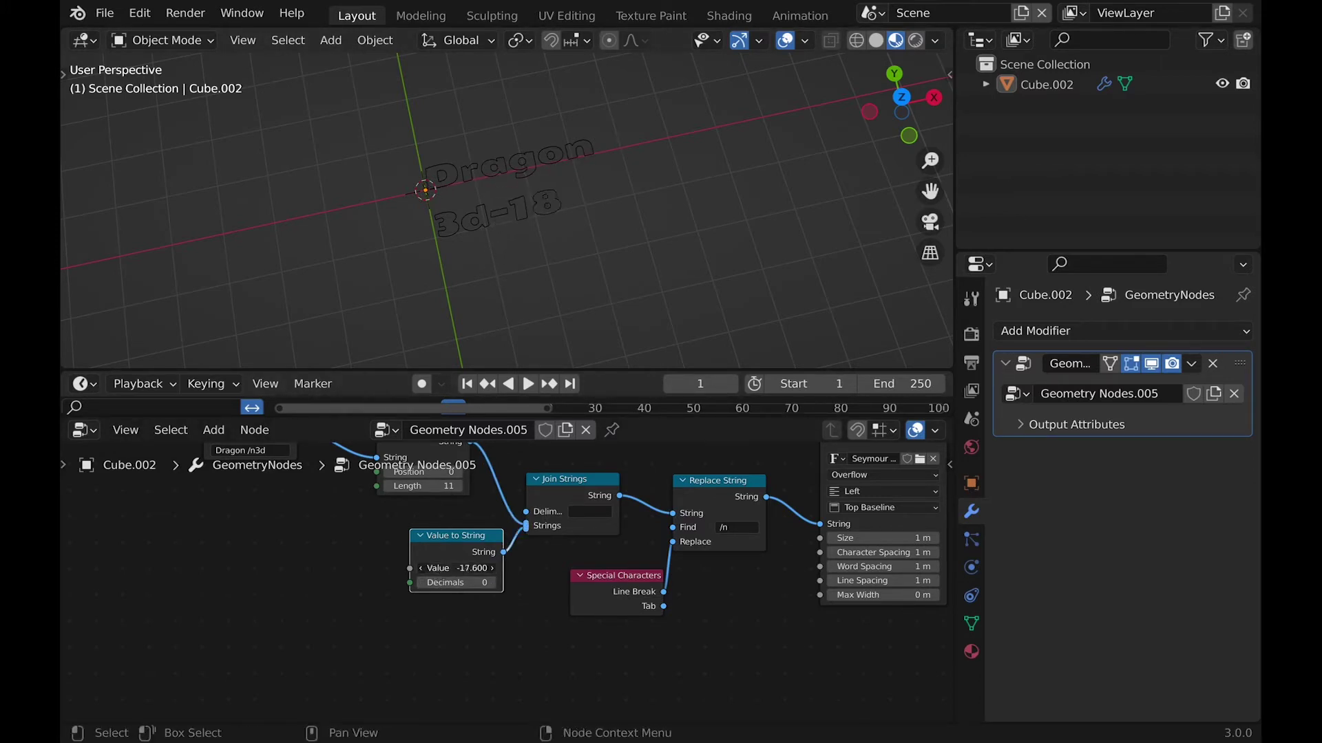
{"action": "key", "text": "Return"}
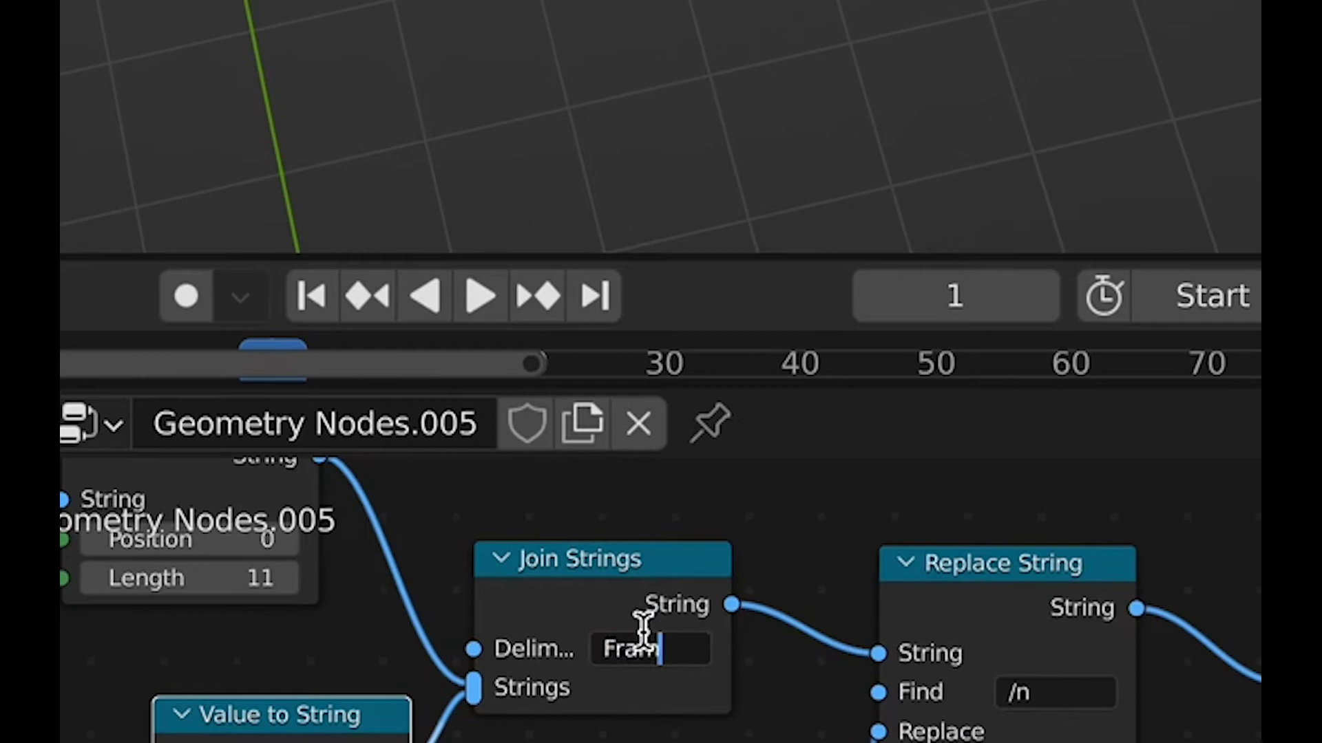
Set the Join Strings delimiter to "/nFrame:" so that the frame label starts on its own line.
{"action": "key", "text": "BackSpace"}
{"action": "key", "text": "Return"}
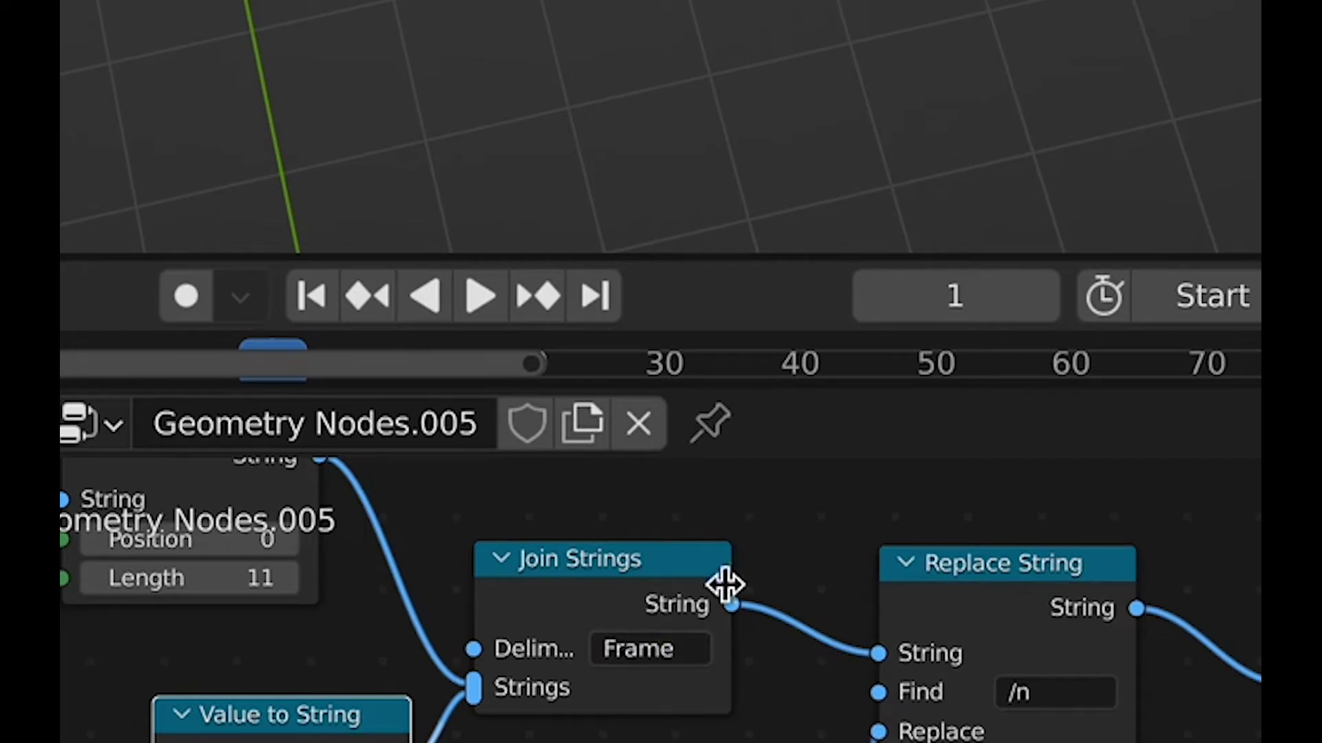
{"action": "left_click", "coordinate": [673, 651]}
{"action": "left_click", "coordinate": [673, 651]}
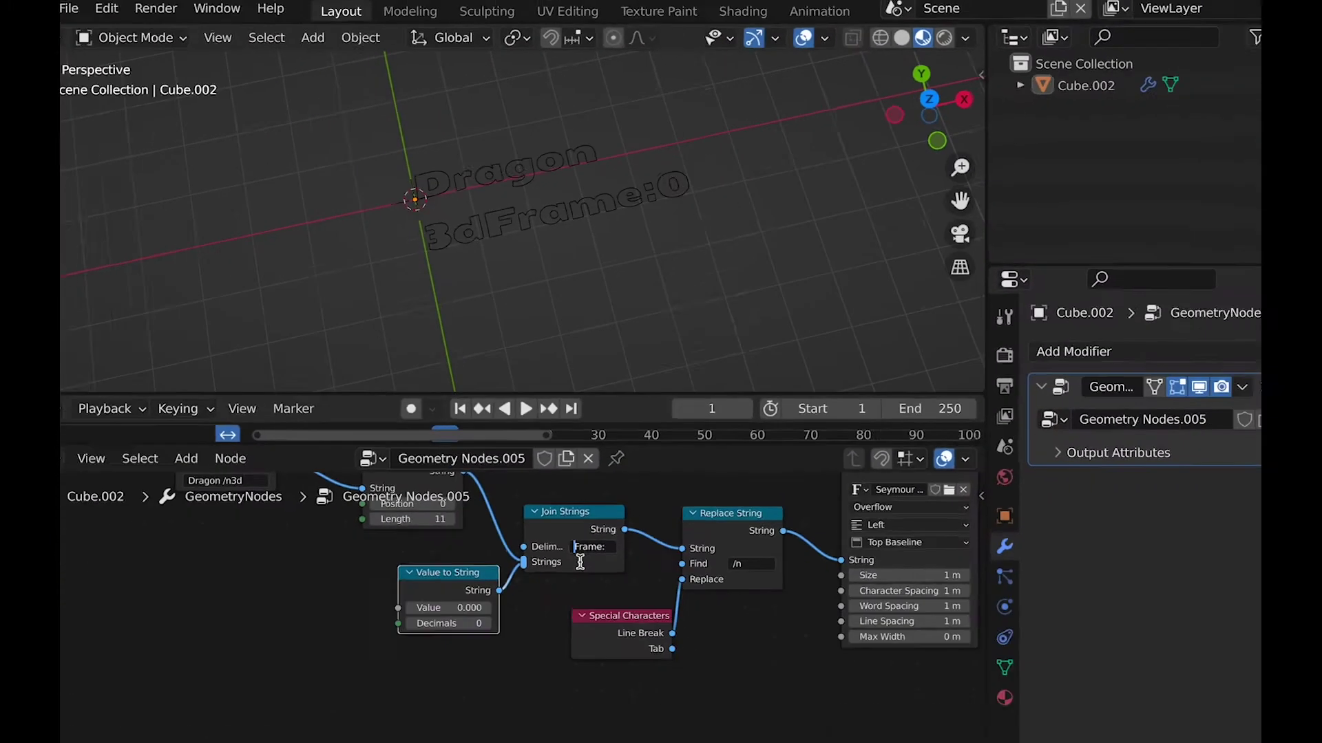
{"action": "type", "text": "/n"}
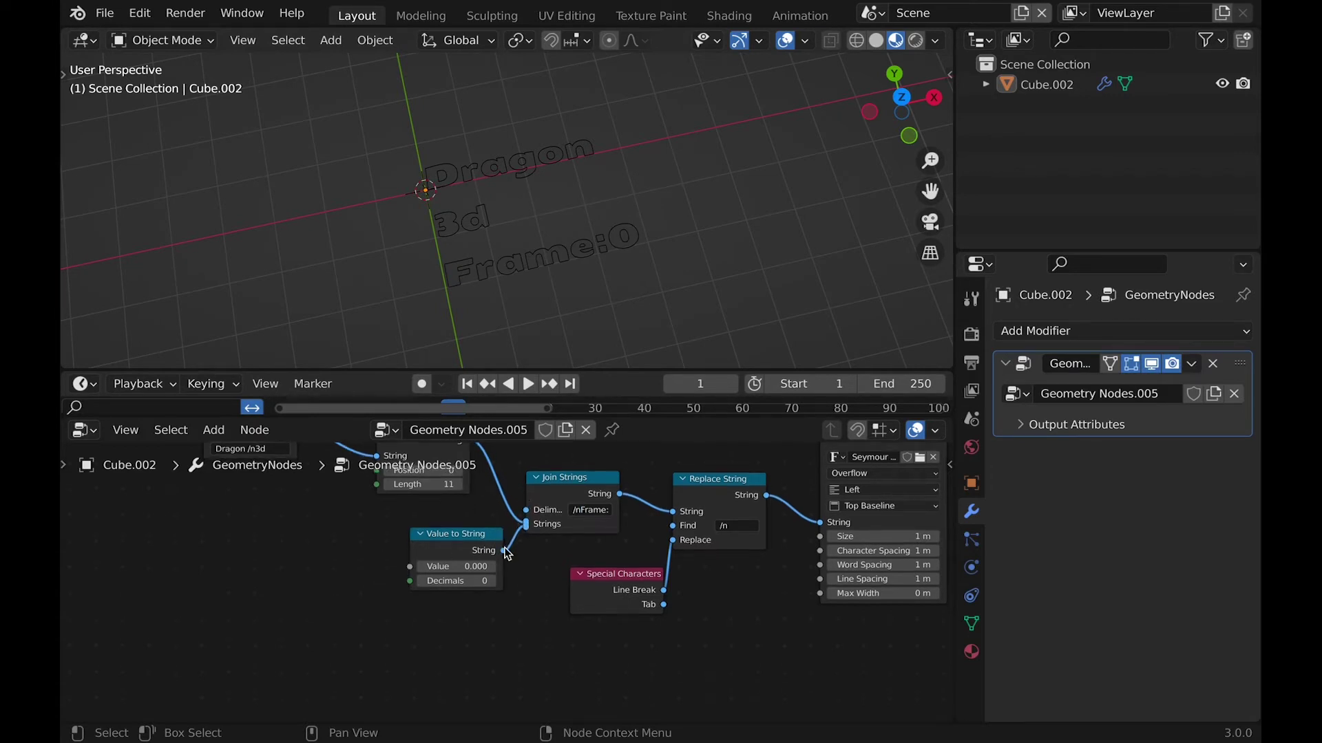
Add a String Length node beside Value to String and enter "HI" as its string.
{"action": "middle_click_drag", "start_coordinate": [507, 550], "coordinate": [502, 623]}
{"action": "scroll", "coordinate": [501, 623], "scroll_direction": "down", "scroll_amount": 5}
{"action": "key", "text": "shift+a"}
{"action": "mouse_move", "coordinate": [618, 558]}
{"action": "left_click", "coordinate": [713, 639]}
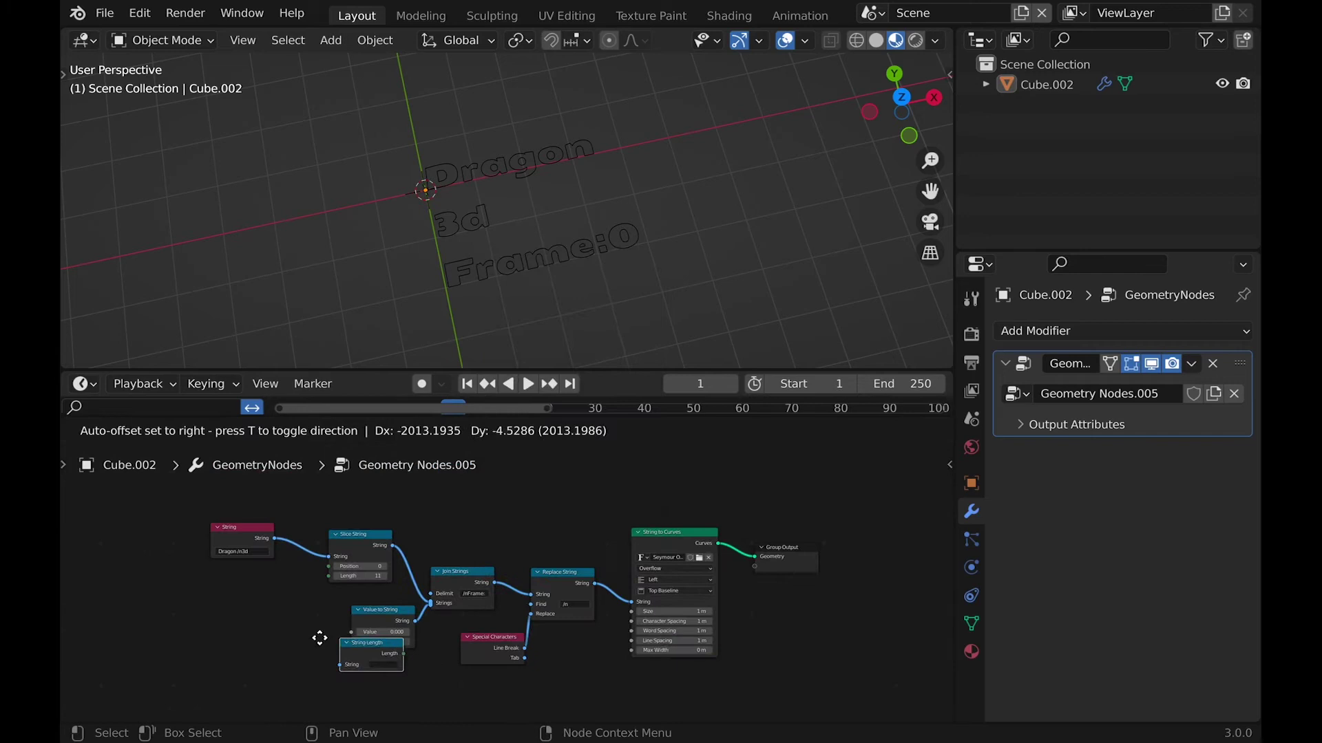
{"action": "left_click", "coordinate": [320, 637]}
{"action": "middle_click_drag", "start_coordinate": [348, 638], "coordinate": [188, 669], "text": "ctrl"}
{"action": "middle_click_drag", "start_coordinate": [188, 668], "coordinate": [403, 662]}
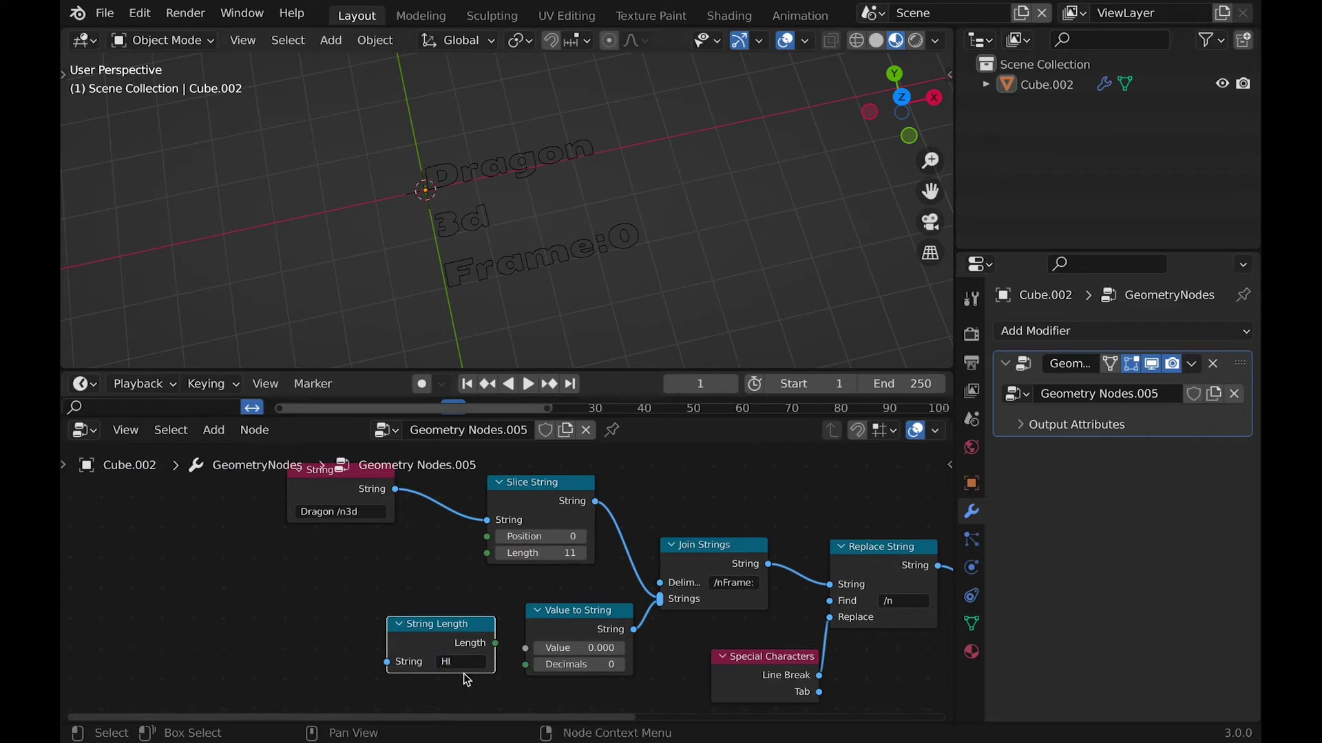
Try the String Length output on Slice String's Length, and move the link to Value to String's Decimals.
{"action": "left_click_drag", "start_coordinate": [496, 643], "coordinate": [490, 554]}
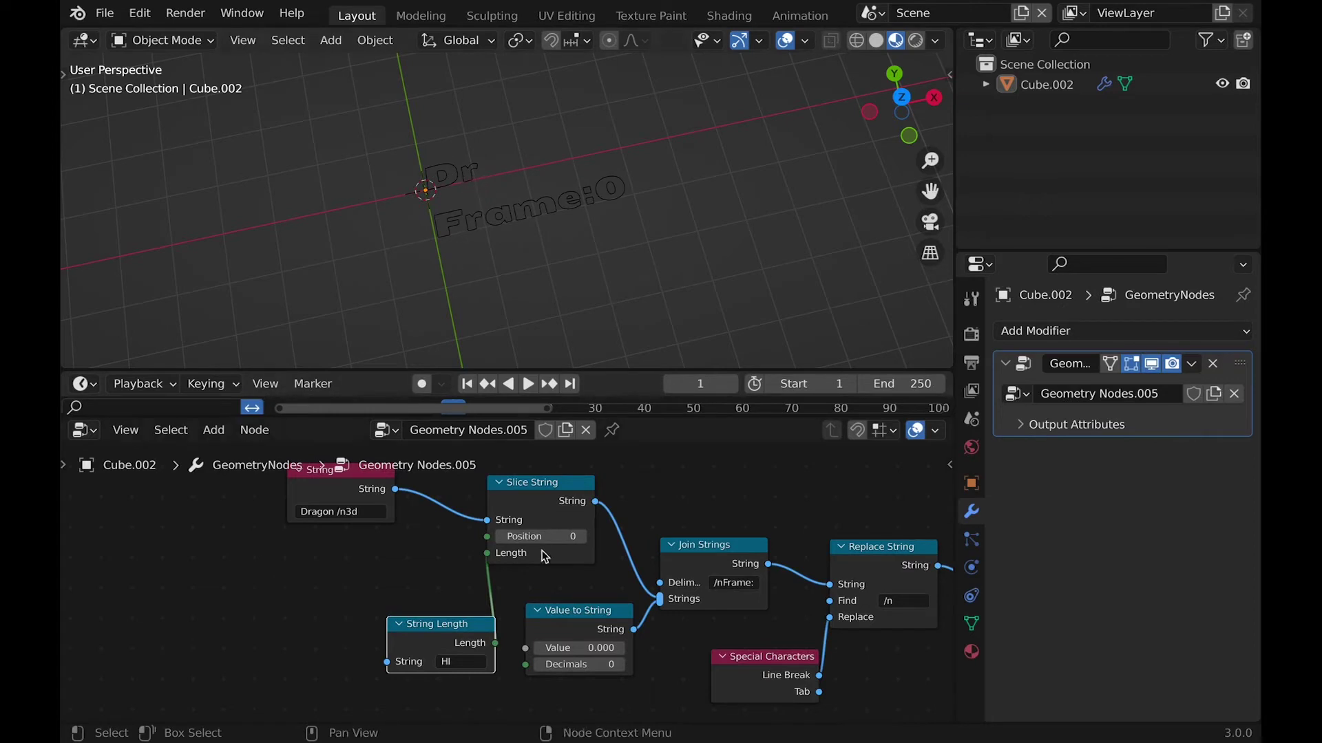
{"action": "left_click_drag", "start_coordinate": [491, 556], "coordinate": [458, 554]}
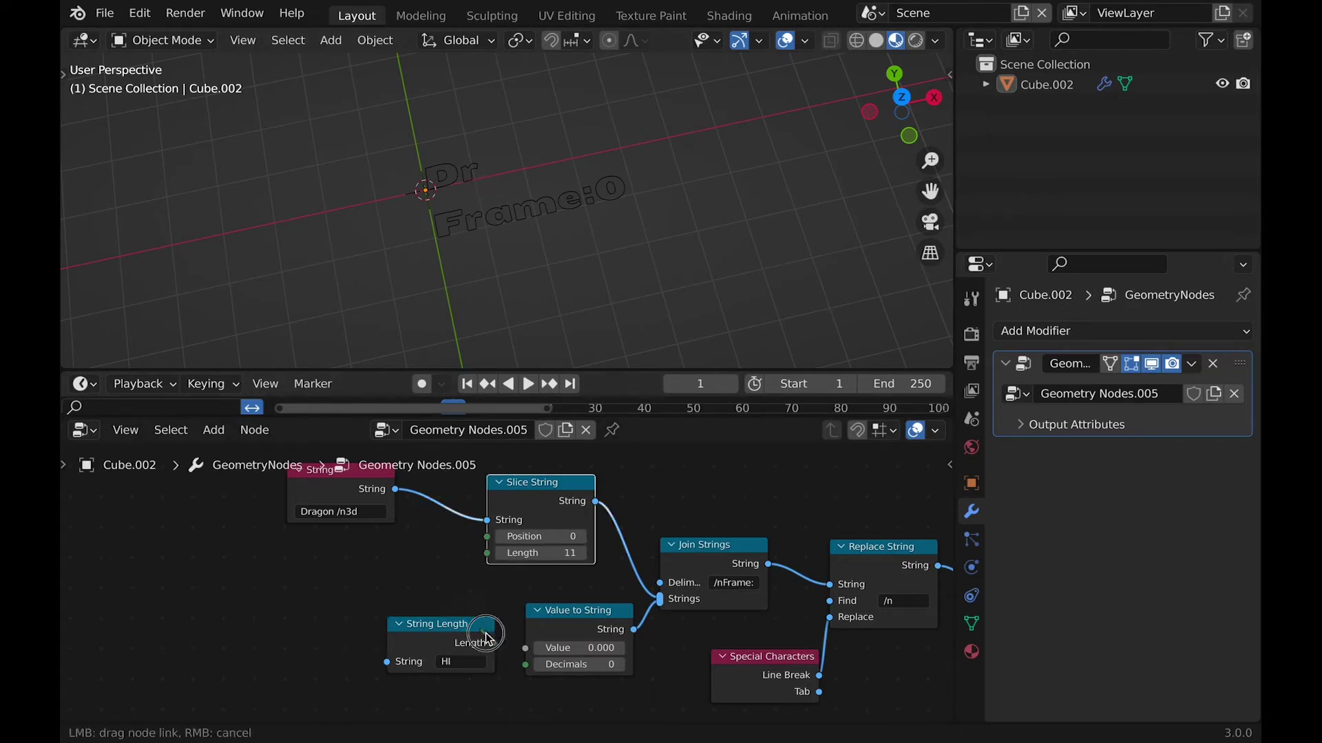
{"action": "left_click_drag", "start_coordinate": [528, 671], "coordinate": [526, 666]}
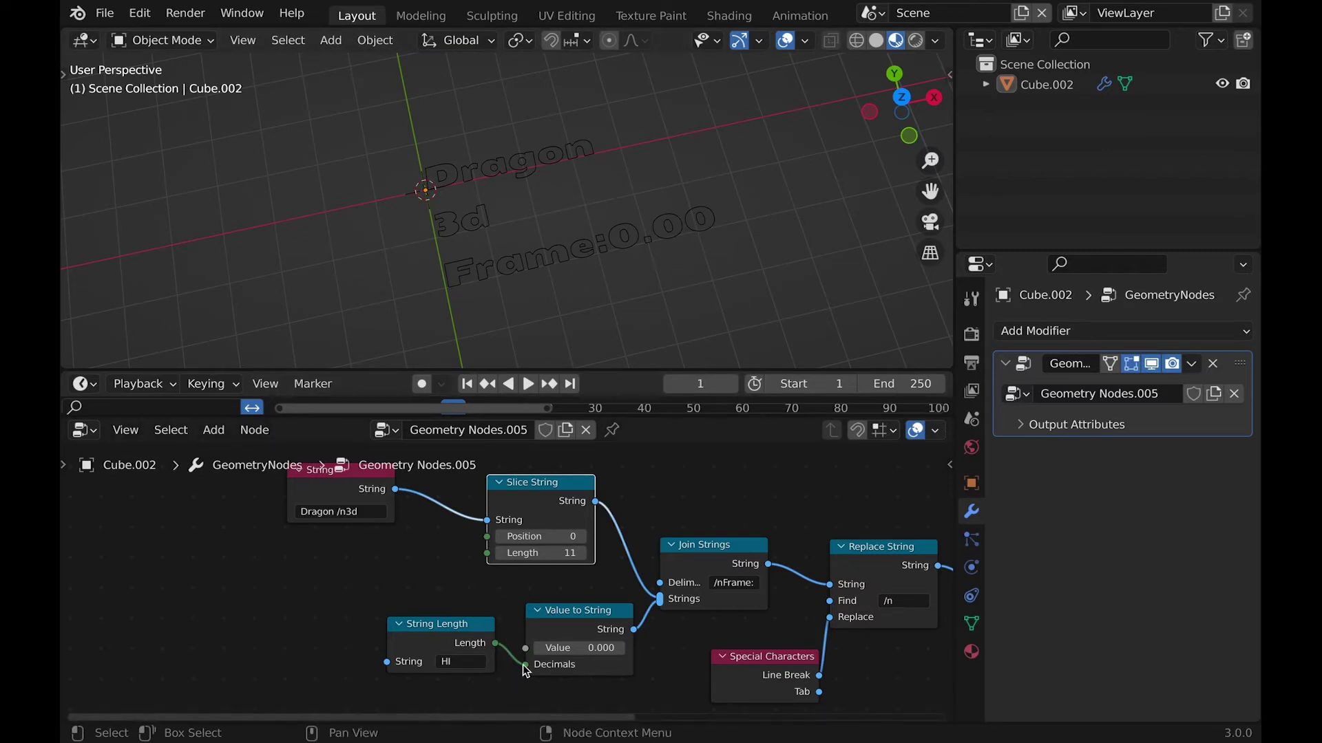
Insert a Fill Curve node between String to Curves and Group Output.
{"action": "key", "text": "shift+a"}
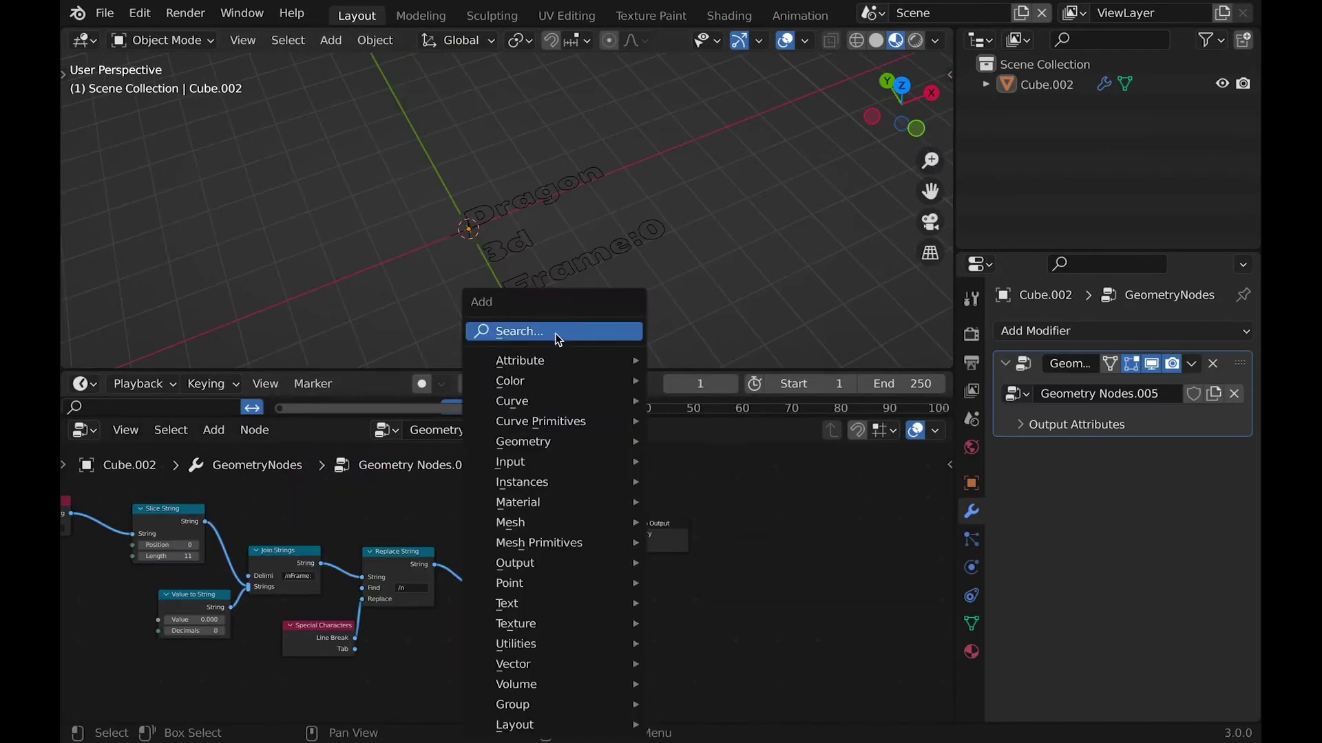
{"action": "left_click", "coordinate": [555, 333]}
{"action": "type", "text": "curve"}
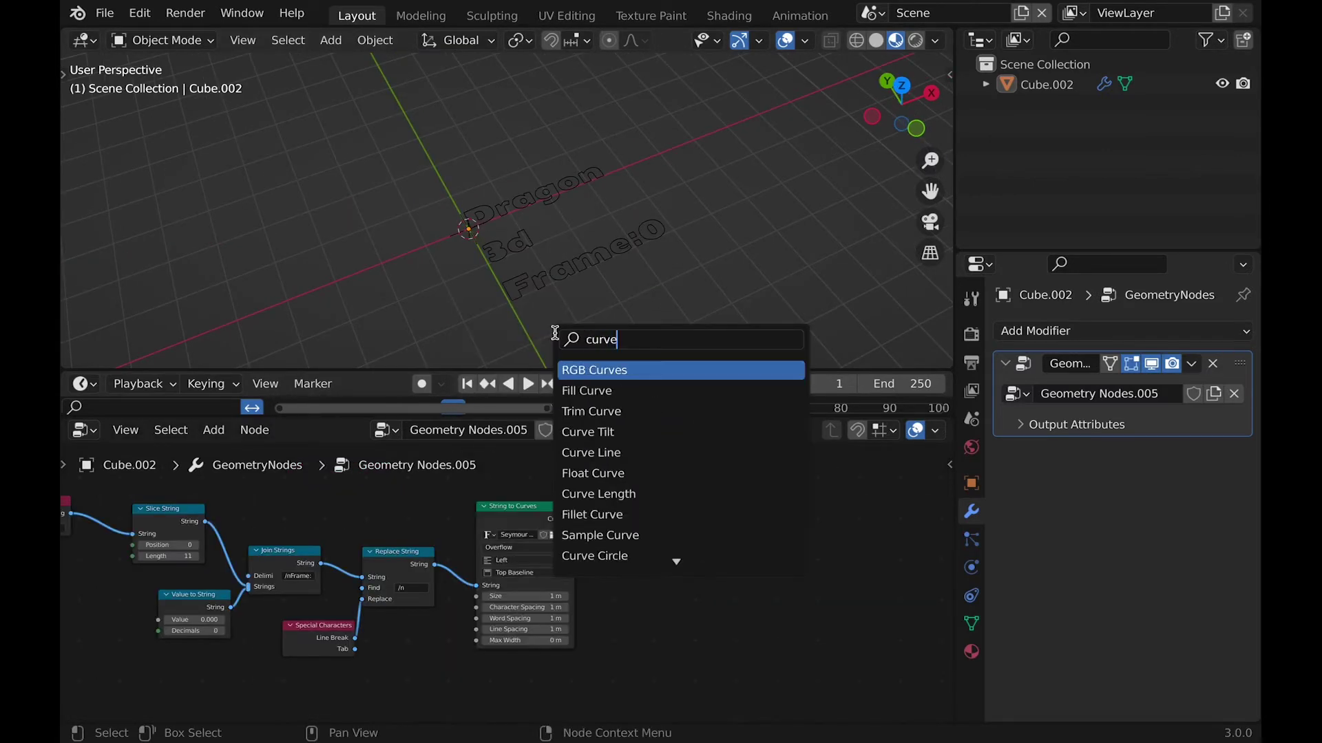
{"action": "left_click", "coordinate": [586, 390]}
{"action": "left_click", "coordinate": [654, 533]}
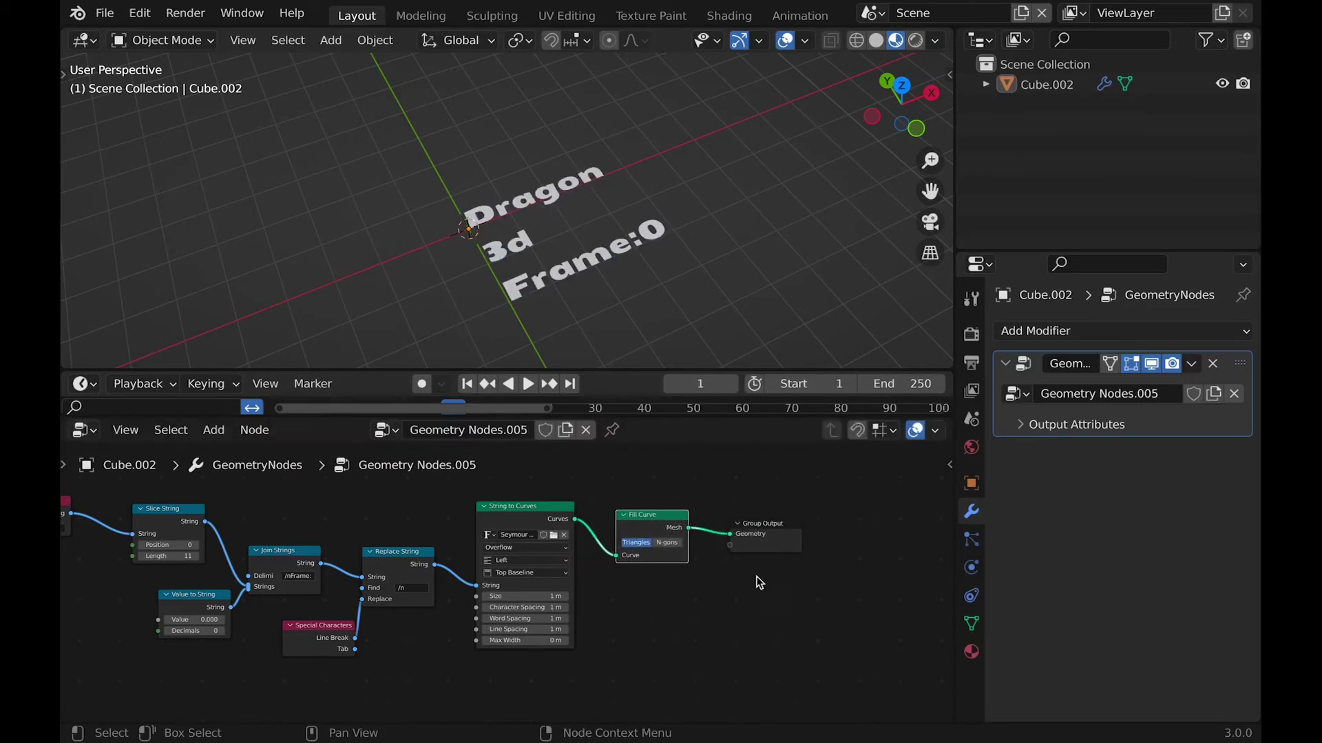
Insert a Realize Instances node between Fill Curve and Group Output.
{"action": "middle_click_drag", "start_coordinate": [739, 556], "coordinate": [719, 564]}
{"action": "mouse_move", "coordinate": [541, 200]}
{"action": "middle_mouse_down"}
{"action": "mouse_move", "coordinate": [551, 192]}
{"action": "mouse_move", "coordinate": [551, 213]}
{"action": "middle_mouse_up"}
{"action": "key", "text": "shift+a"}
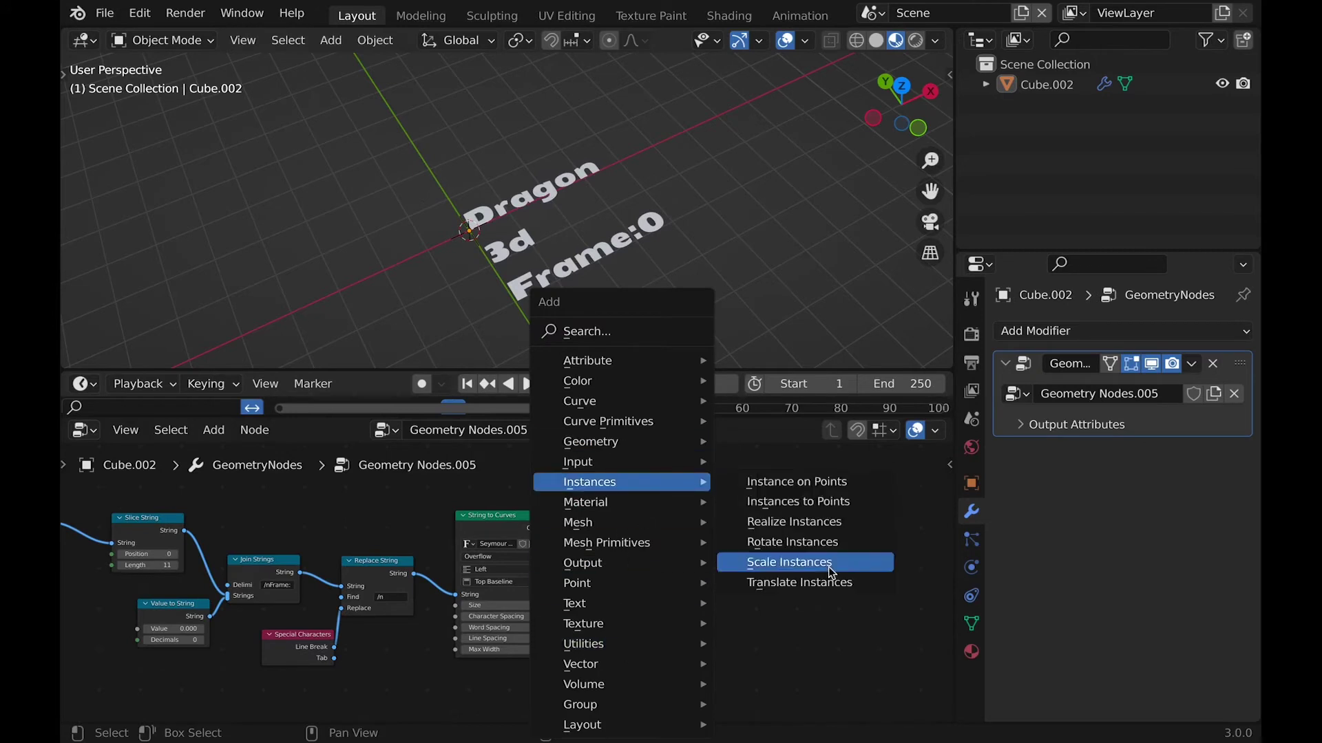
{"action": "key", "text": "Escape"}
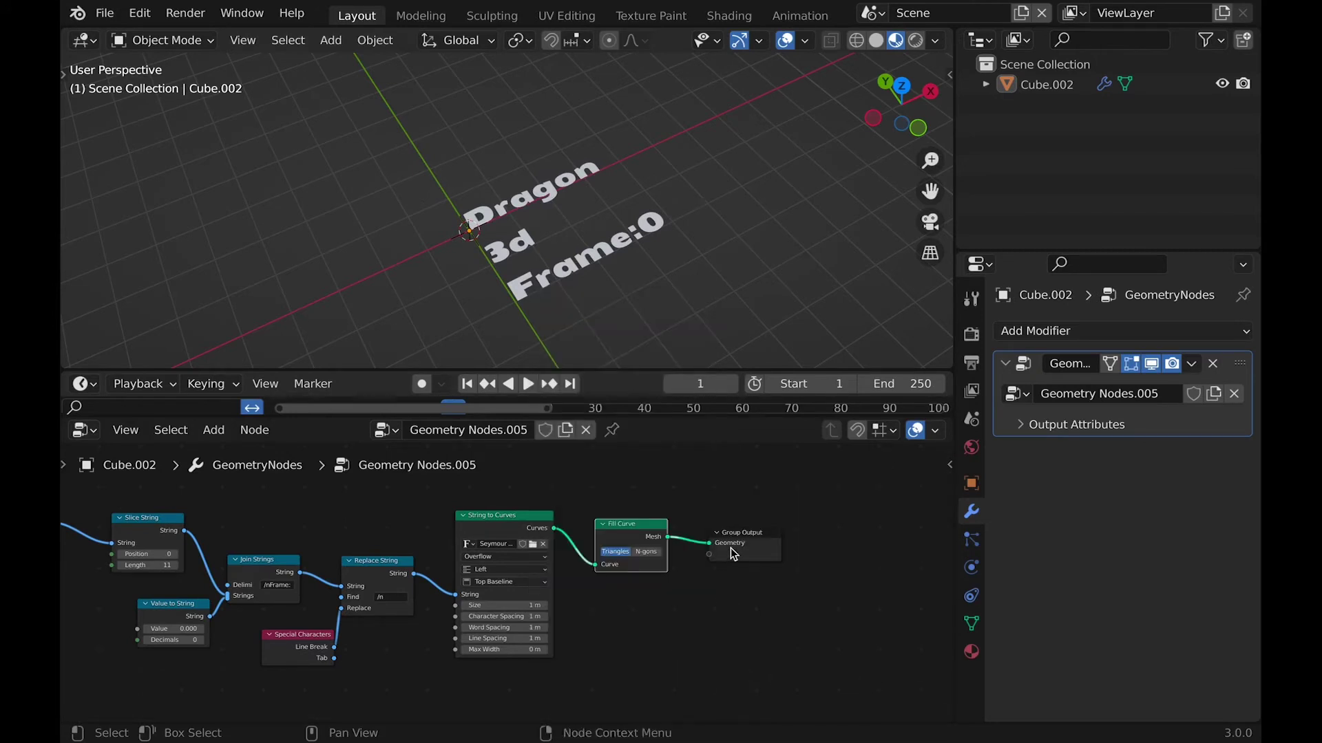
{"action": "key", "text": "shift+a"}
{"action": "left_click", "coordinate": [814, 522]}
{"action": "left_click", "coordinate": [684, 542]}
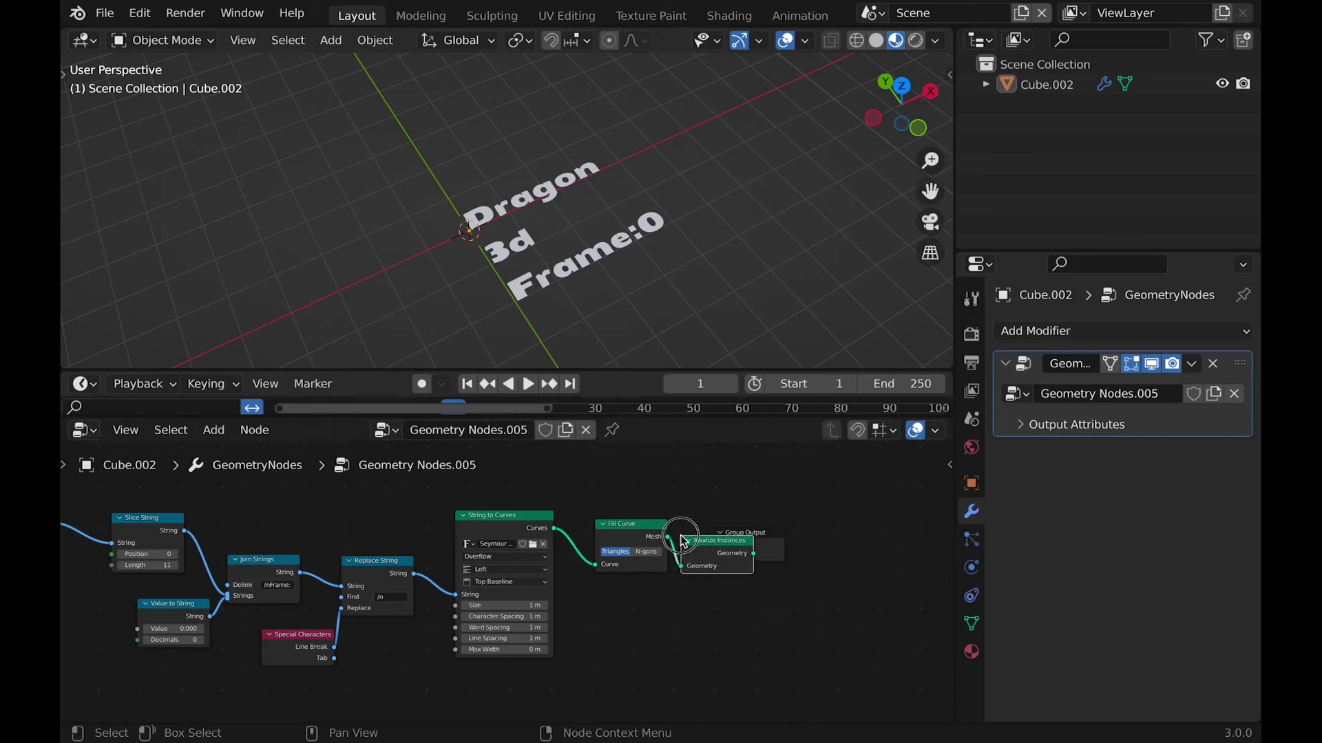
Add a Solidify modifier to the text object with a thickness of about 0.194 m and an offset of 1.
{"action": "left_click", "coordinate": [1102, 331]}
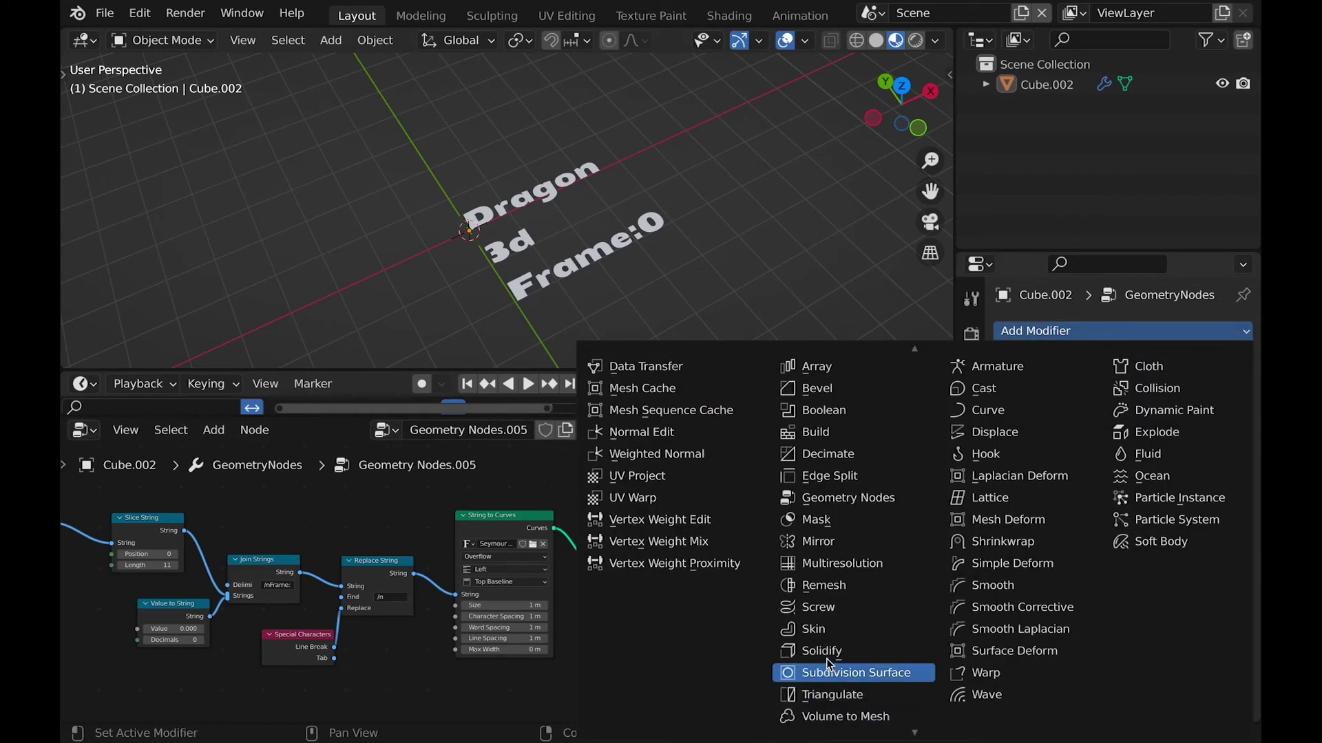
{"action": "left_click", "coordinate": [828, 653]}
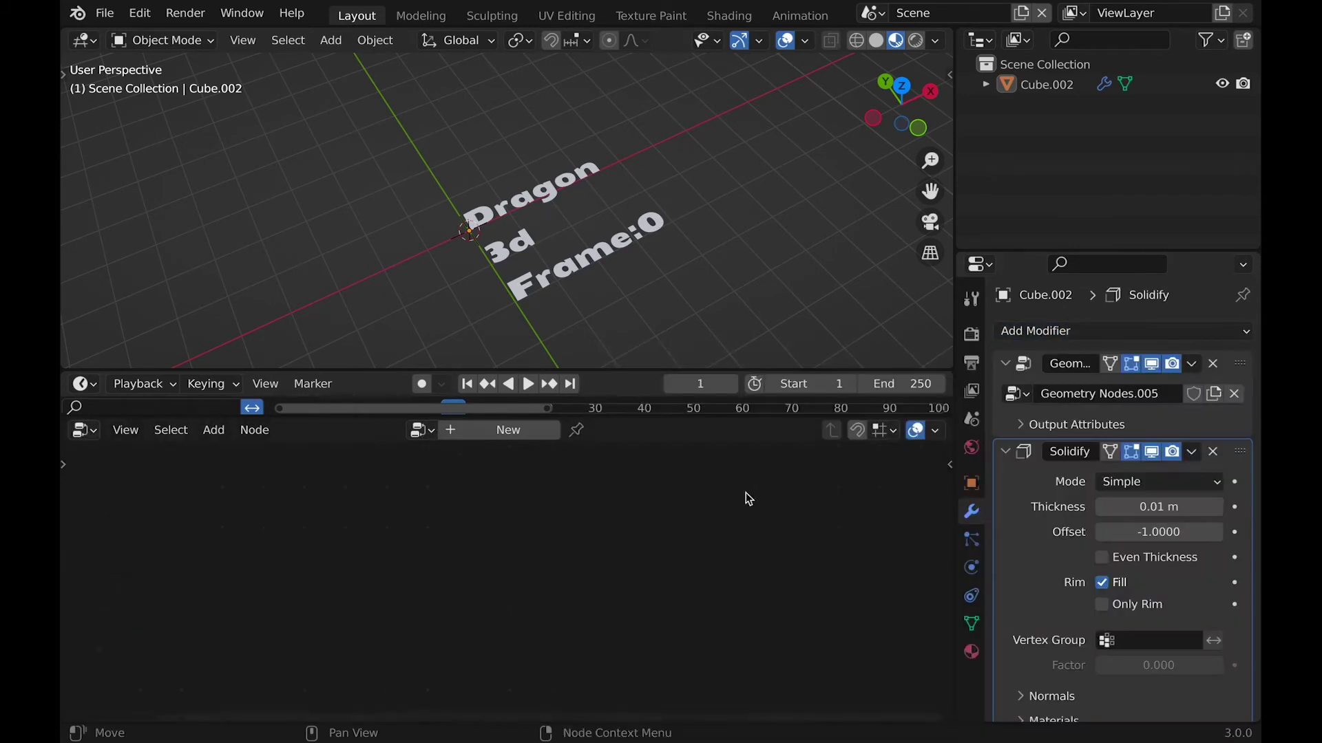
{"action": "left_click_drag", "start_coordinate": [1136, 506], "coordinate": [1190, 507]}
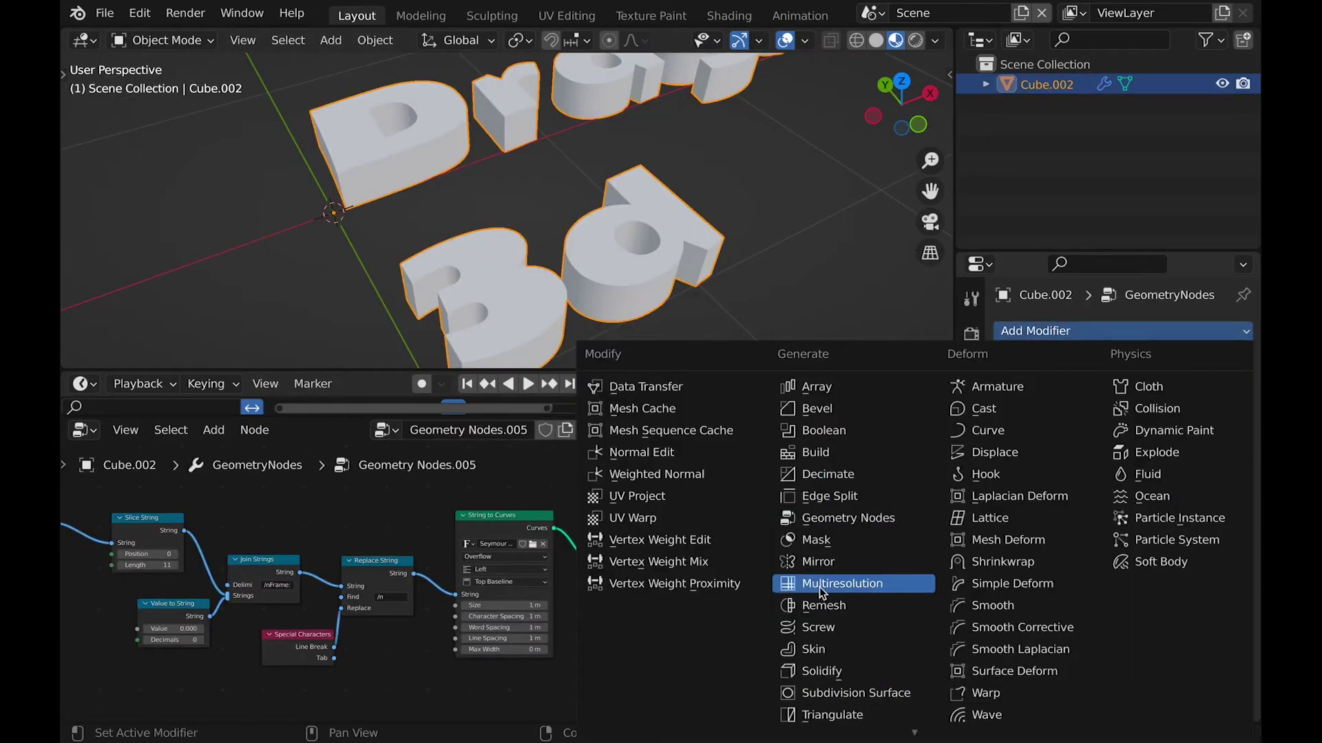
Add a second Geometry Nodes modifier below Solidify and insert Subdivide Mesh and Subdivision Surface nodes before its Group Output.
{"action": "left_click", "coordinate": [820, 521]}
{"action": "scroll", "coordinate": [1165, 586], "scroll_direction": "down", "scroll_amount": 5}
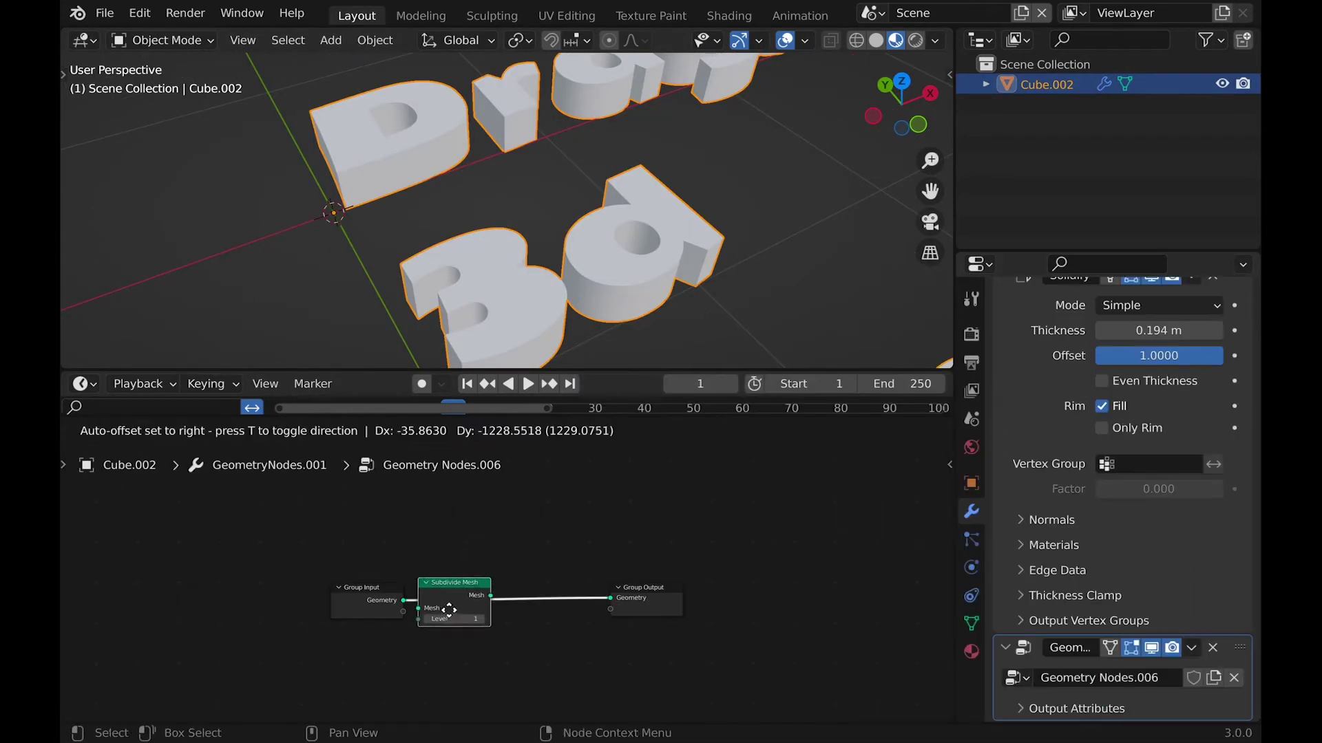
{"action": "left_click", "coordinate": [469, 599]}
{"action": "key", "text": "shift+a"}
{"action": "type", "text": "subd"}
{"action": "left_click", "coordinate": [551, 396]}
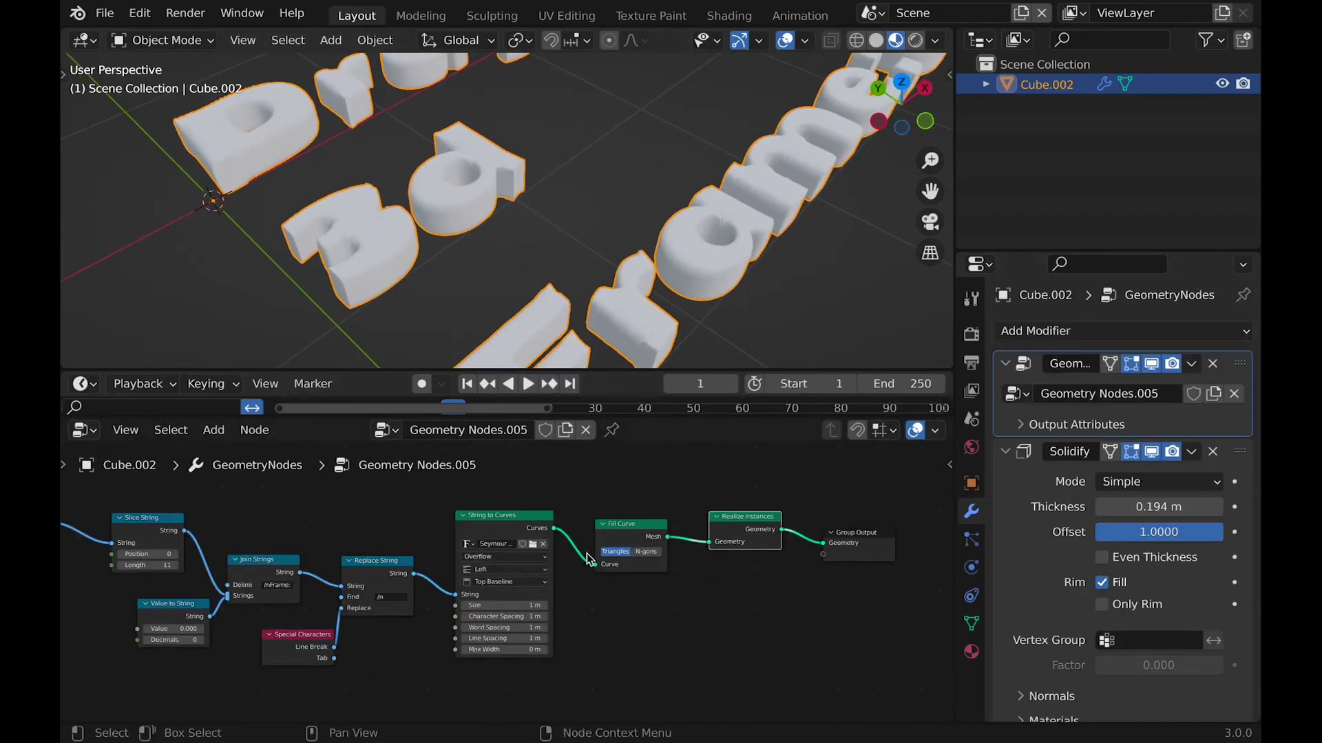
Insert a Resample Curve node between String to Curves and Fill Curve in the text's node tree, with a count of 30.
{"action": "middle_click_drag", "start_coordinate": [589, 559], "coordinate": [596, 551]}
{"action": "key", "text": "shift+a"}
{"action": "left_click", "coordinate": [614, 386]}
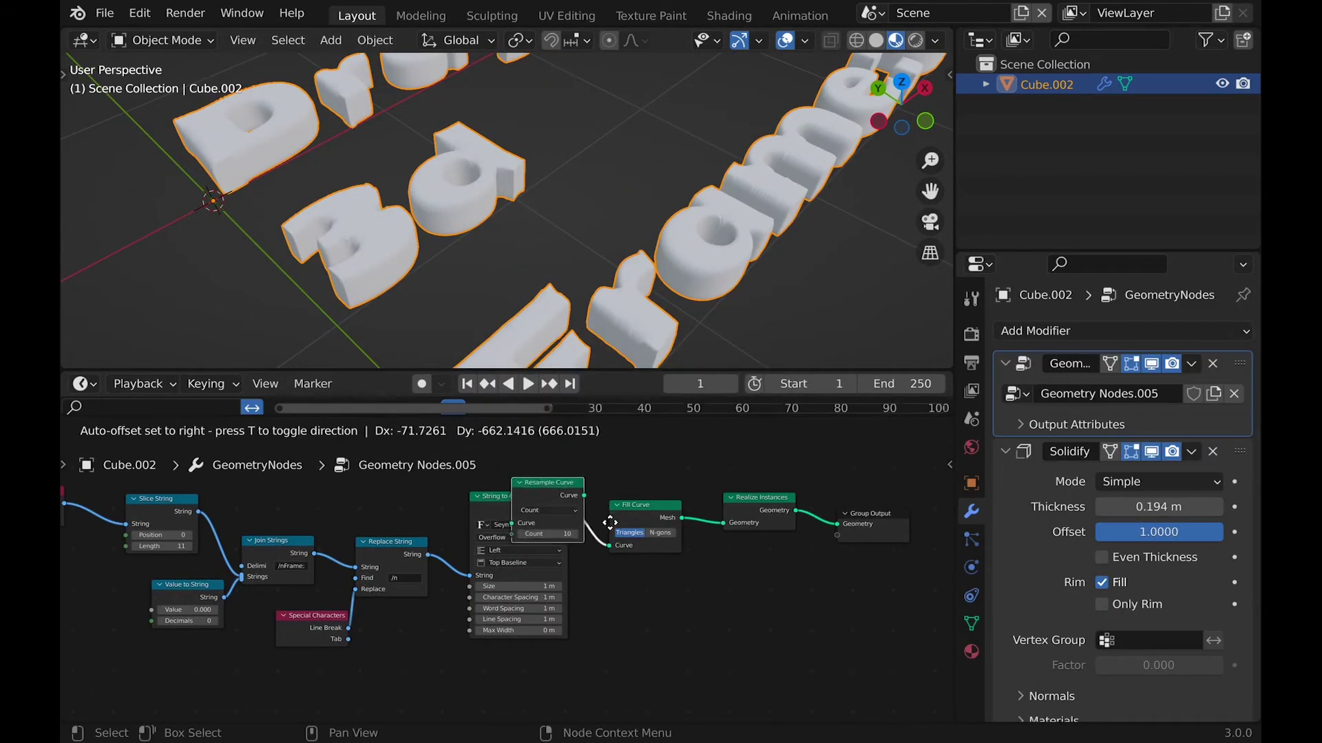
{"action": "left_click", "coordinate": [623, 531]}
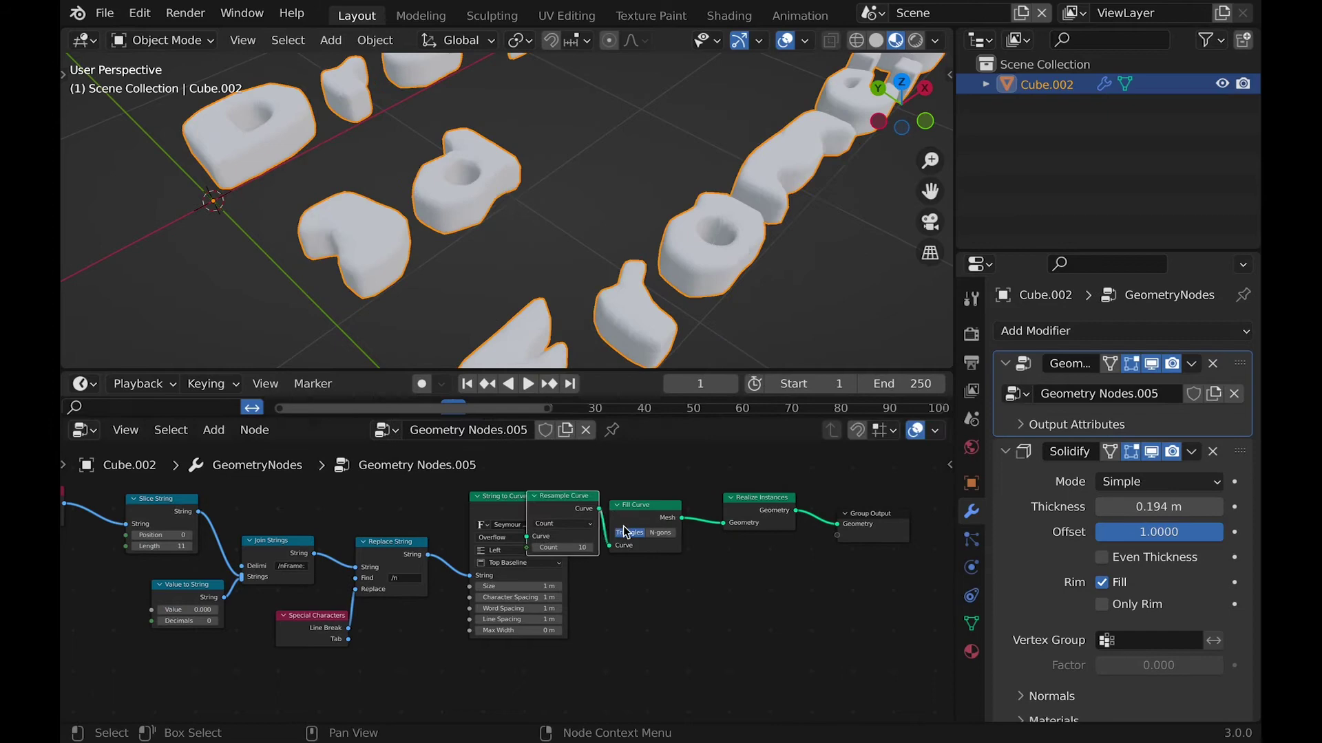
{"action": "scroll", "coordinate": [600, 185], "scroll_direction": "down", "scroll_amount": 4}
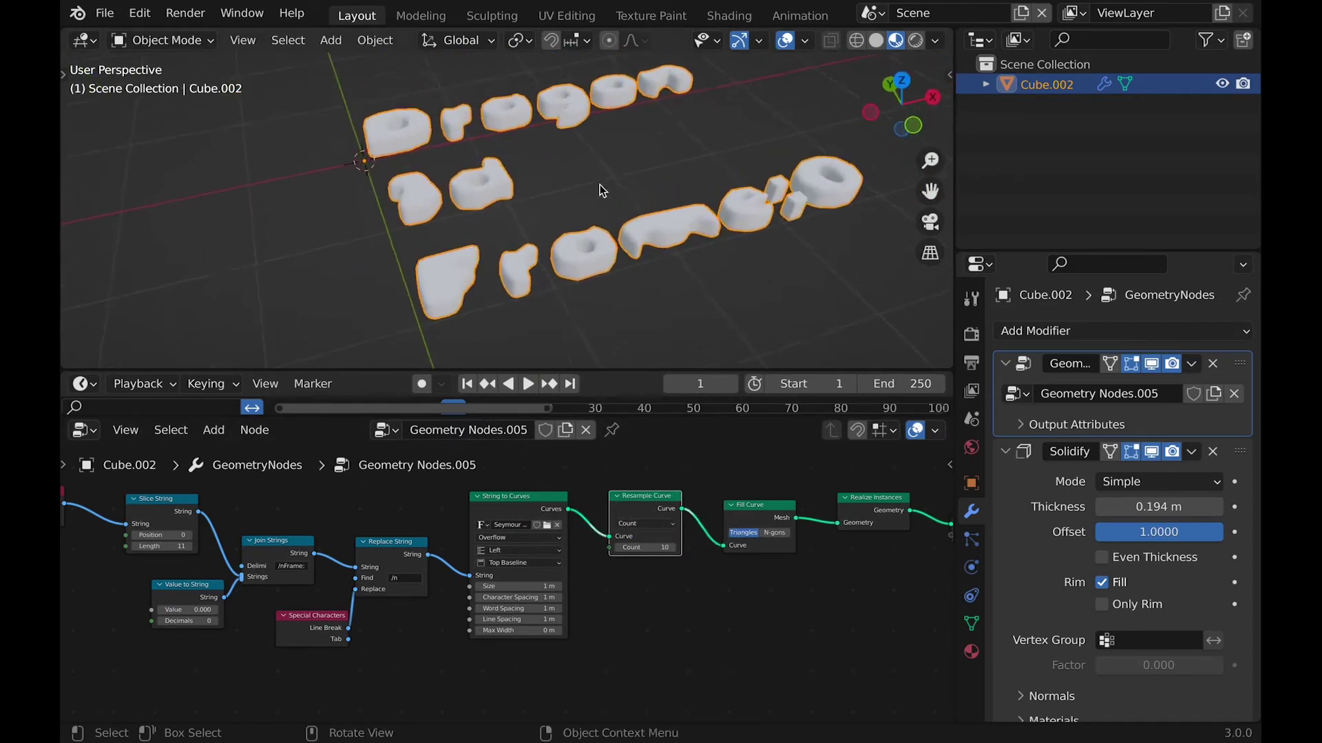
{"action": "middle_click_drag", "start_coordinate": [600, 184], "coordinate": [635, 373]}
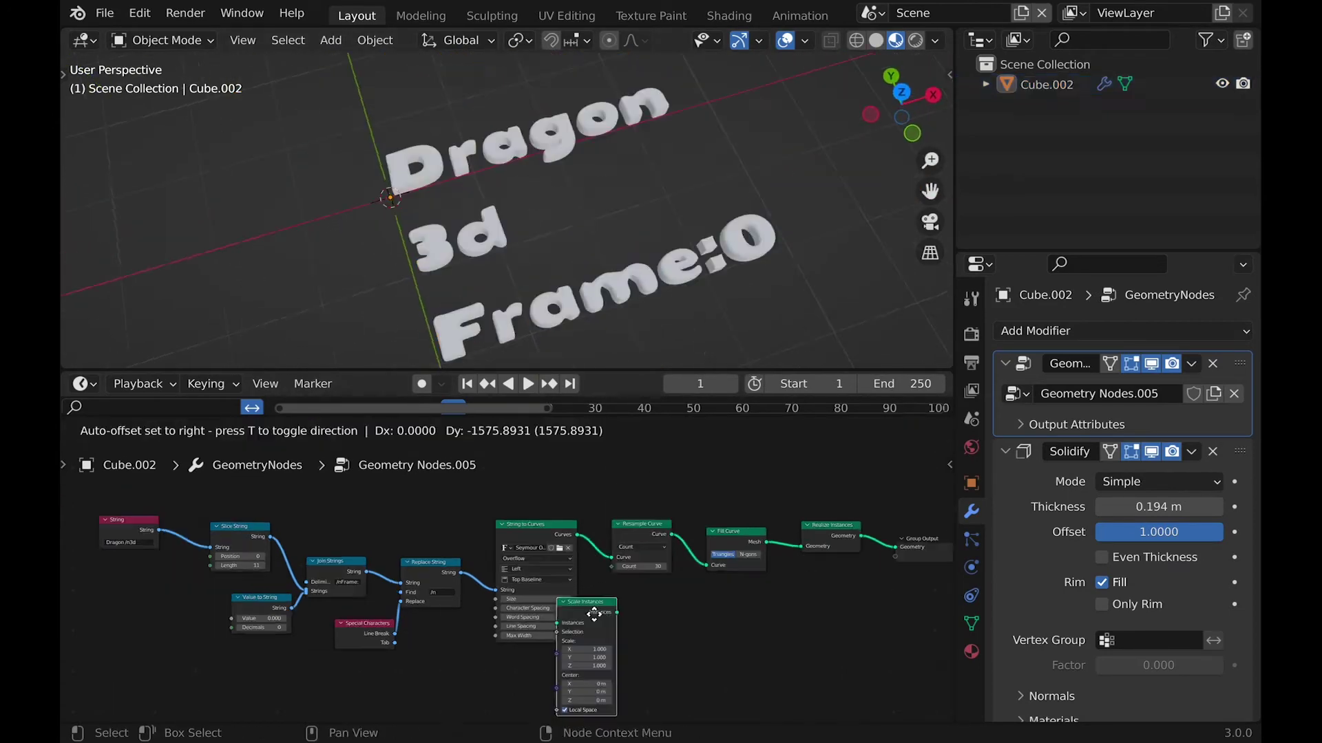
Insert a Scale Instances node between String to Curves and Resample Curve.
{"action": "left_click", "coordinate": [653, 635]}
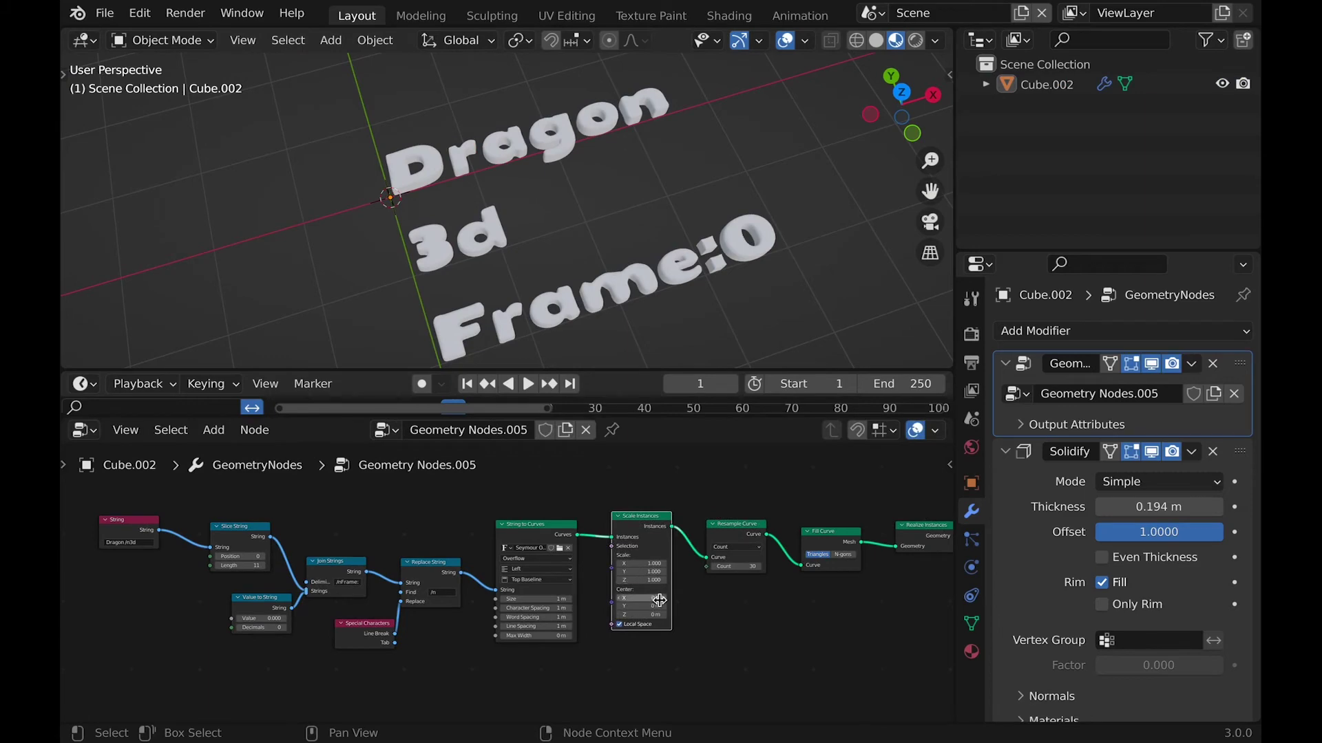
{"action": "scroll", "coordinate": [659, 601], "scroll_direction": "up", "scroll_amount": 2}
{"action": "mouse_move", "coordinate": [706, 566]}
{"action": "left_mouse_down"}
{"action": "mouse_move", "coordinate": [764, 566]}
{"action": "mouse_move", "coordinate": [682, 566]}
{"action": "mouse_move", "coordinate": [713, 566]}
{"action": "left_mouse_up"}
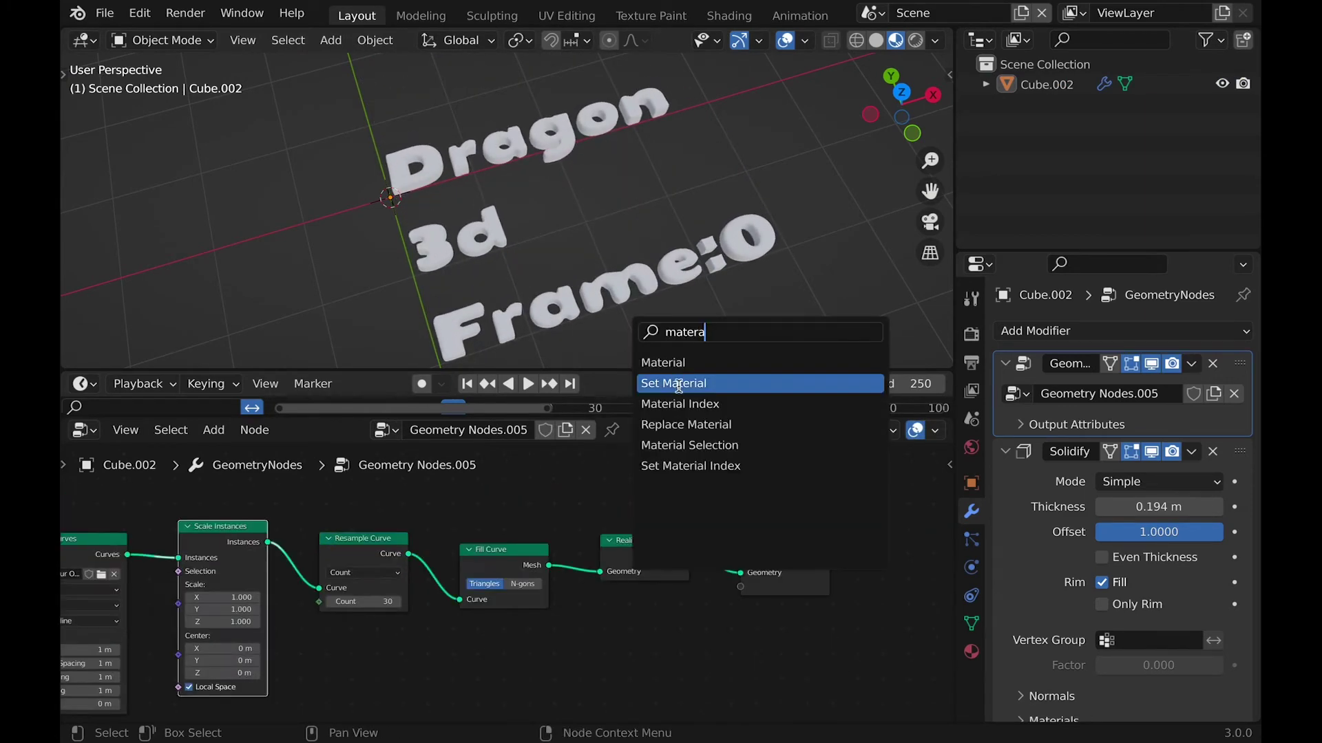
Insert a Set Material node between Realize Instances and Group Output and assign the material named Material.
{"action": "left_click", "coordinate": [678, 383]}
{"action": "left_click", "coordinate": [738, 596]}
{"action": "left_click", "coordinate": [971, 651]}
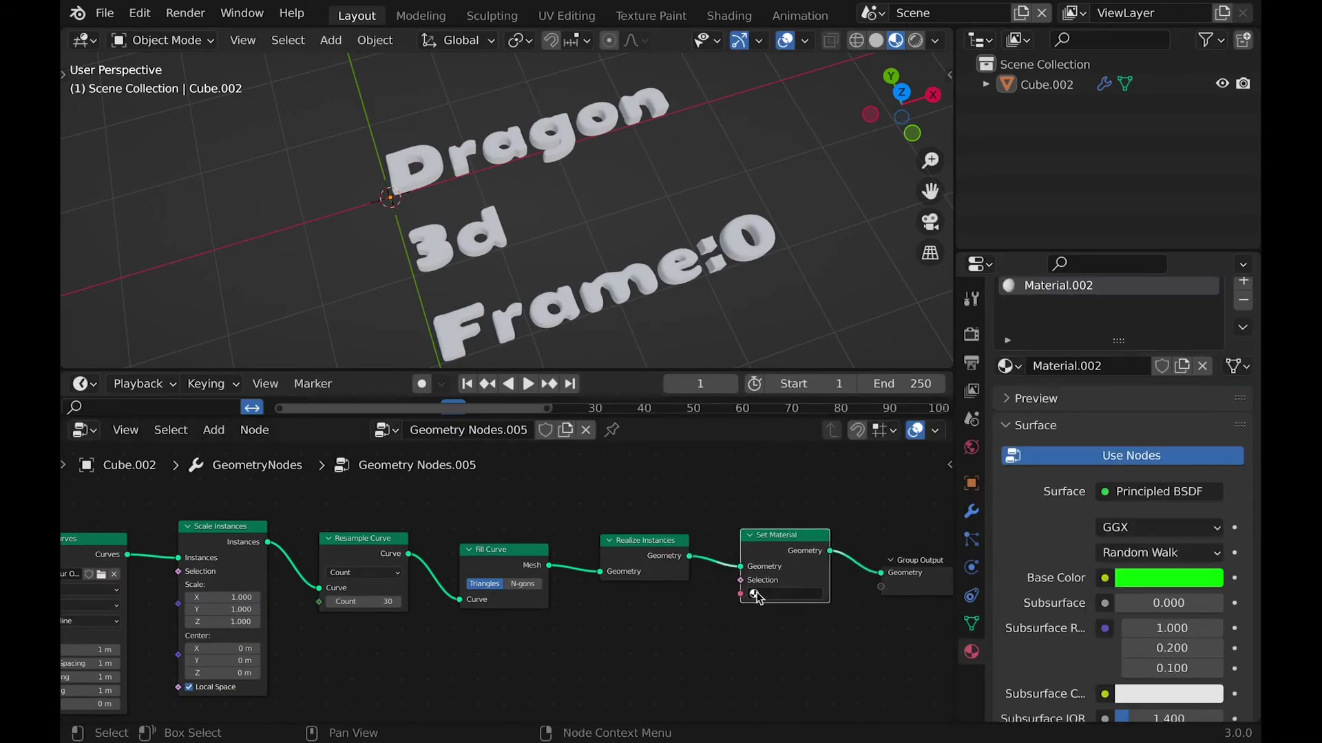
{"action": "left_click", "coordinate": [755, 595]}
{"action": "left_click", "coordinate": [773, 626]}
{"action": "middle_click_drag", "start_coordinate": [572, 207], "coordinate": [575, 207]}
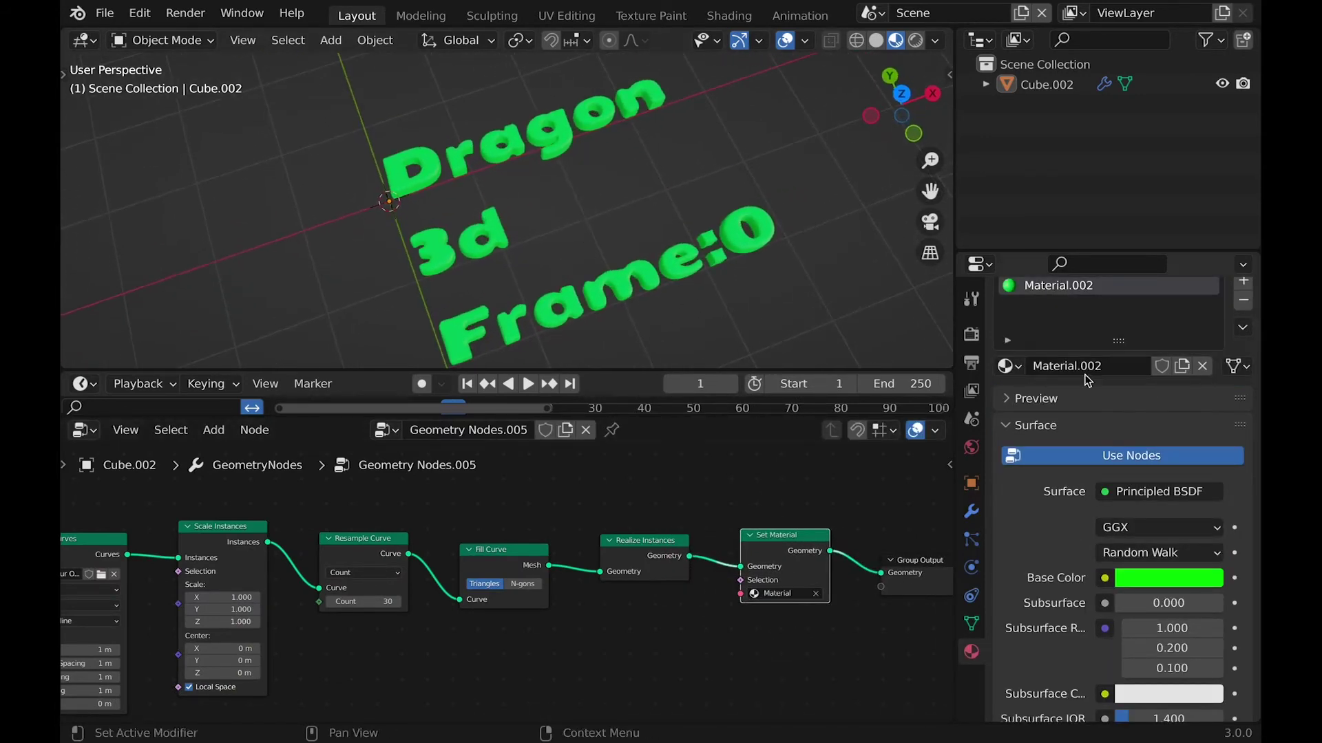
Switch the Set Material node to Material.002 and change that material's base color to orange.
{"action": "left_click", "coordinate": [753, 593]}
{"action": "left_click", "coordinate": [778, 642]}
{"action": "left_click", "coordinate": [1149, 577]}
{"action": "left_click_drag", "start_coordinate": [1079, 344], "coordinate": [1080, 424]}
Add a plain axes empty to the scene and bring it into the text's node tree as an Object Info node.
{"action": "middle_click_drag", "start_coordinate": [588, 370], "coordinate": [581, 250]}
{"action": "key", "text": "shift+a"}
{"action": "mouse_move", "coordinate": [427, 281]}
{"action": "left_click", "coordinate": [564, 281]}
{"action": "left_click", "coordinate": [1046, 84]}
{"action": "left_click_drag", "start_coordinate": [1050, 104], "coordinate": [328, 663]}
Add a Position node below the Object Info node.
{"action": "middle_click_drag", "start_coordinate": [363, 637], "coordinate": [360, 506]}
{"action": "key", "text": "shift+a"}
{"action": "left_click", "coordinate": [324, 350]}
{"action": "type", "text": "pos"}
{"action": "left_click", "coordinate": [360, 362]}
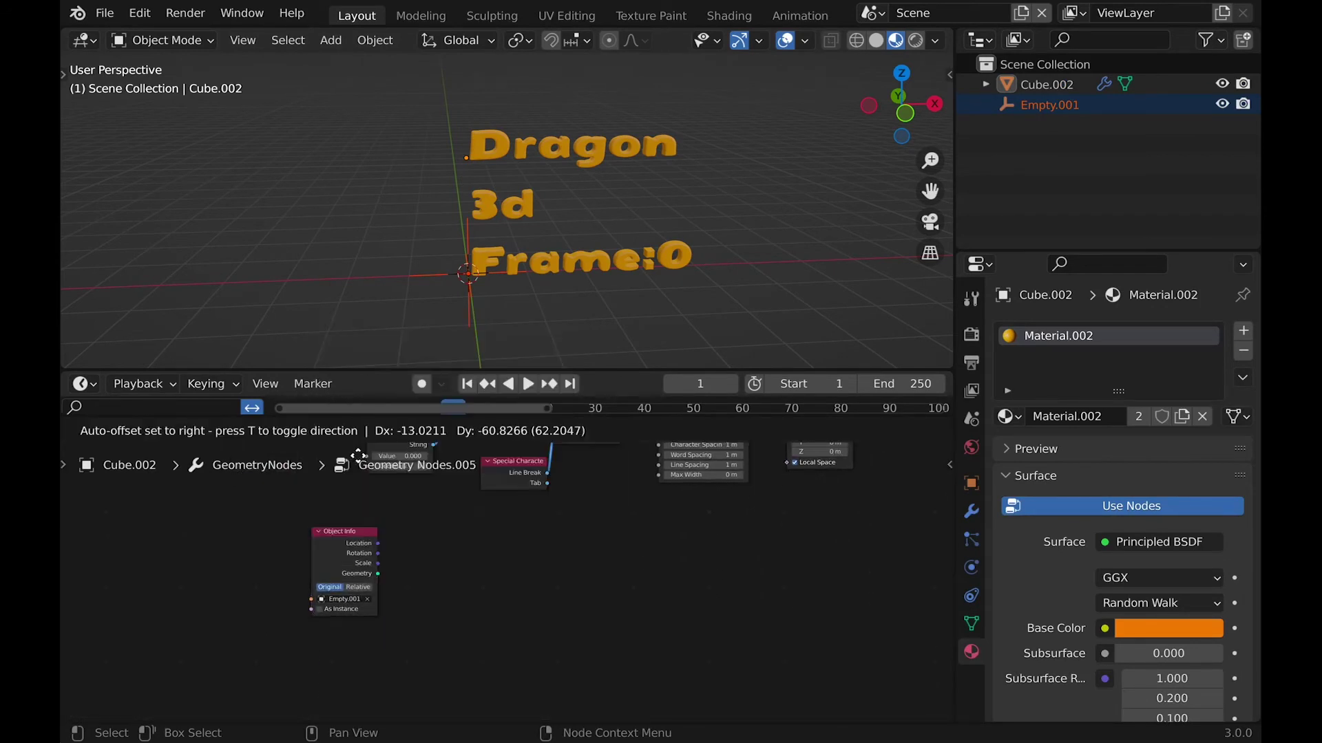
{"action": "left_click", "coordinate": [371, 671]}
Add a Separate XYZ node next to Object Info and place a duplicate of it beside the Position node.
{"action": "key", "text": "shift+a"}
{"action": "type", "text": "sepa"}
{"action": "key", "text": "Down"}
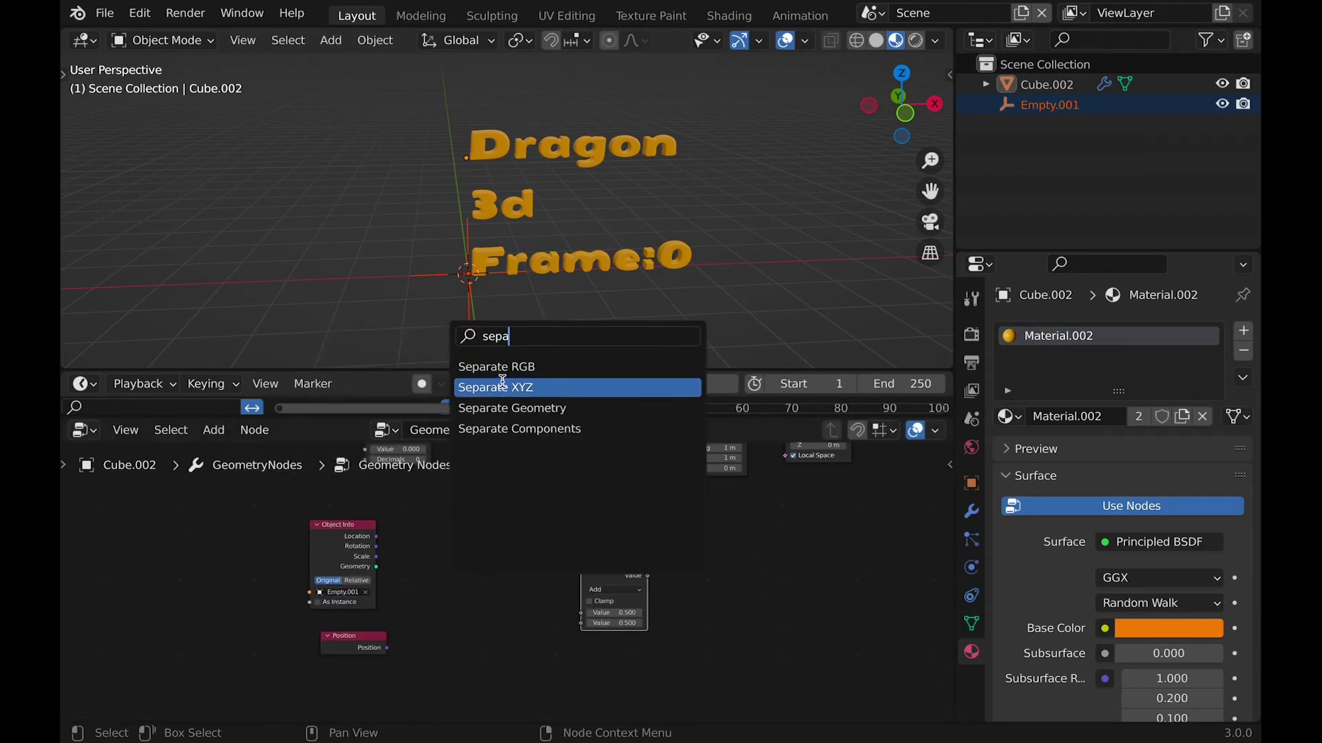
{"action": "key", "text": "Return"}
{"action": "left_click", "coordinate": [476, 561]}
{"action": "key", "text": "shift+d"}
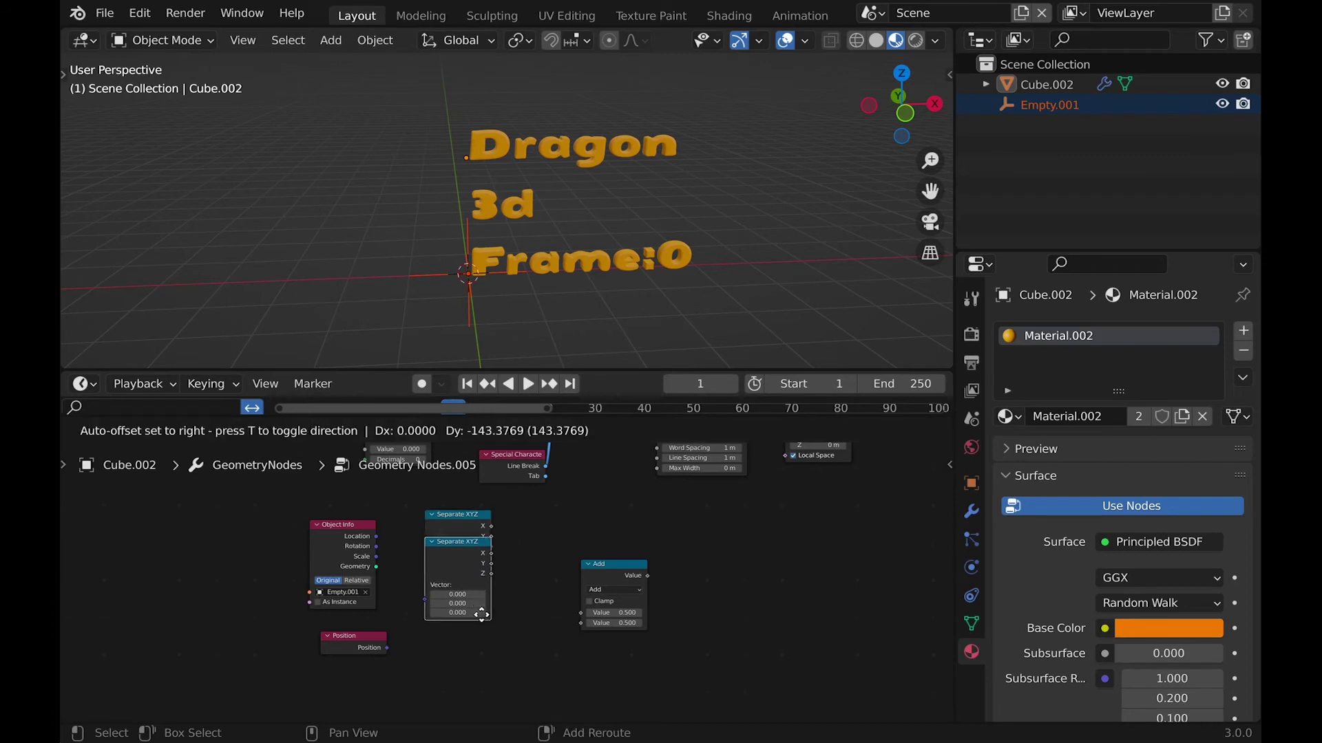
{"action": "left_click", "coordinate": [493, 671]}
Link Object Info's Location and Position to the two Separate XYZ nodes, and feed their X outputs into the Add node.
{"action": "left_click_drag", "start_coordinate": [376, 534], "coordinate": [425, 570]}
{"action": "left_click_drag", "start_coordinate": [387, 645], "coordinate": [435, 681]}
{"action": "left_click_drag", "start_coordinate": [597, 561], "coordinate": [554, 560]}
{"action": "left_click_drag", "start_coordinate": [490, 524], "coordinate": [539, 619]}
Insert a duplicate Scale Instances node before Resample Curve and link the Add node's Value to its Scale.
{"action": "middle_click_drag", "start_coordinate": [716, 560], "coordinate": [669, 572]}
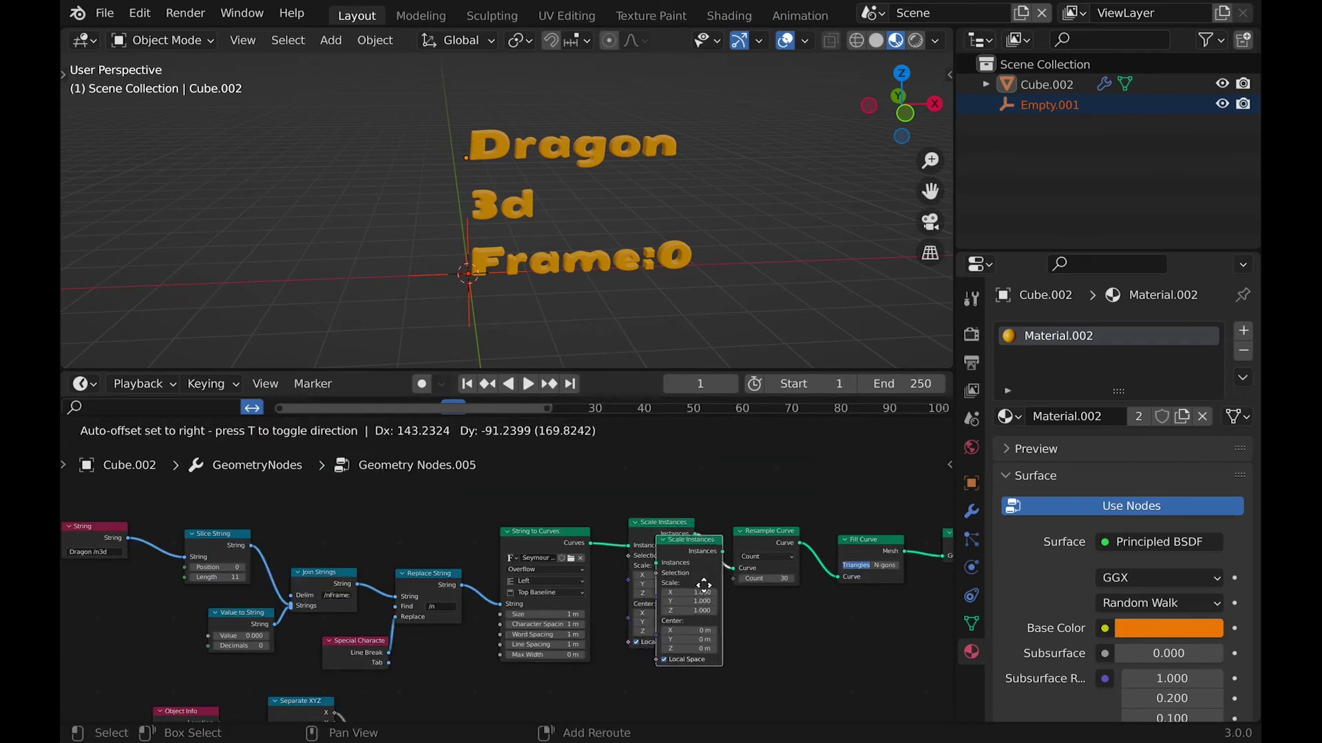
{"action": "left_click_drag", "start_coordinate": [702, 583], "coordinate": [737, 585]}
{"action": "middle_click_drag", "start_coordinate": [738, 586], "coordinate": [635, 468]}
{"action": "left_click_drag", "start_coordinate": [391, 636], "coordinate": [680, 530]}
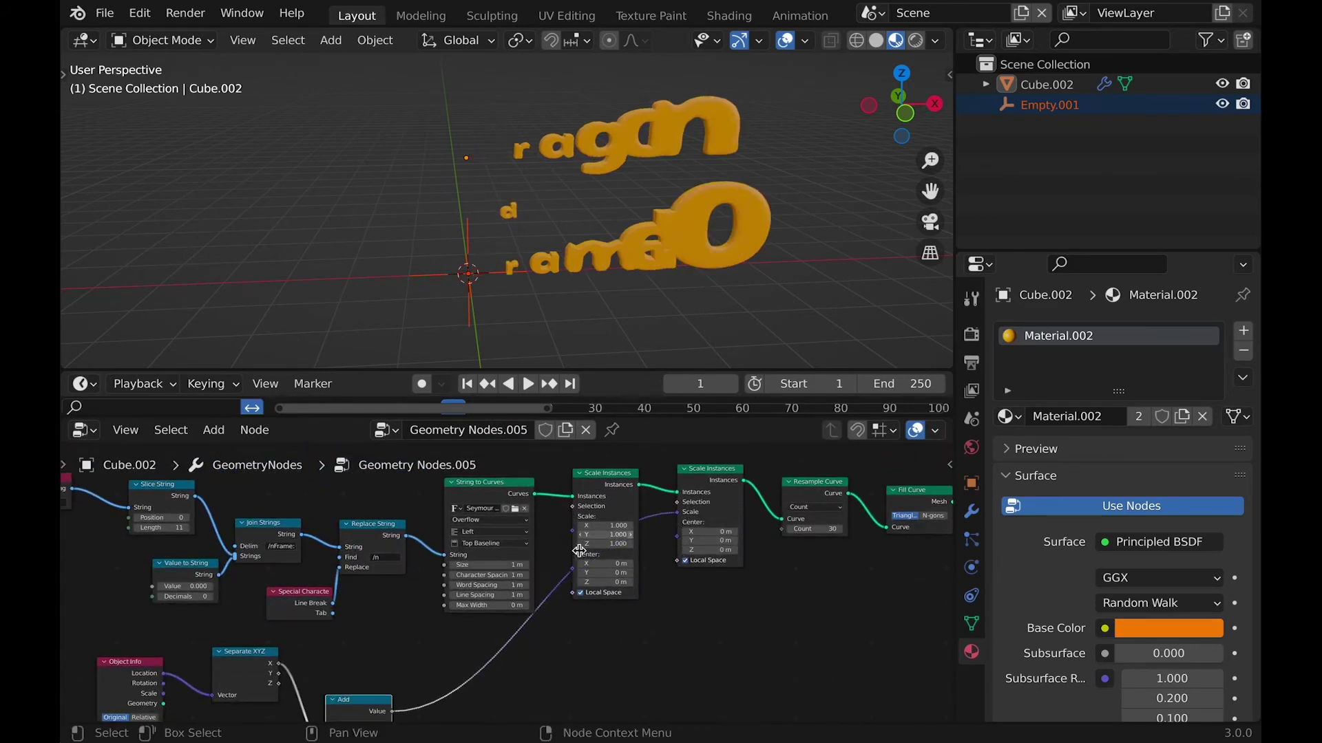
Insert a Map Range node between the Add node and the second Scale Instances node's Scale.
{"action": "left_click", "coordinate": [479, 289]}
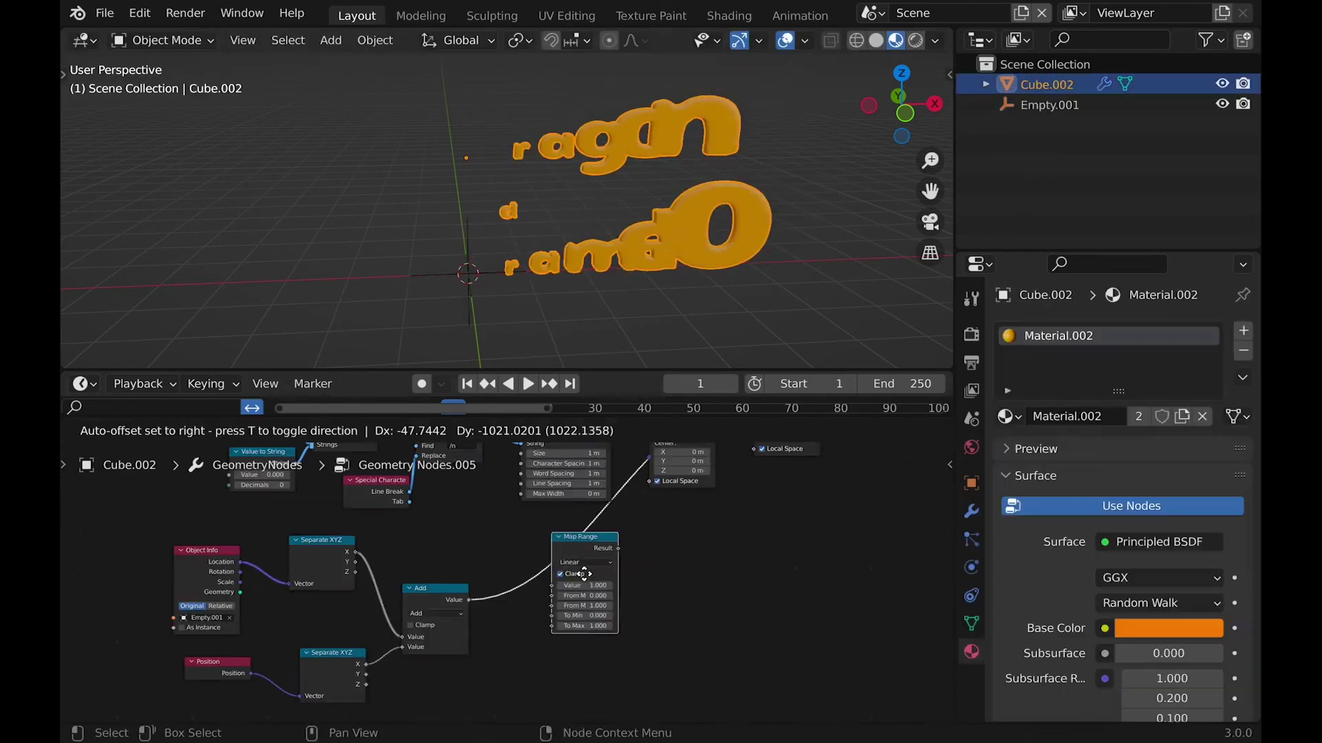
{"action": "left_click", "coordinate": [580, 562]}
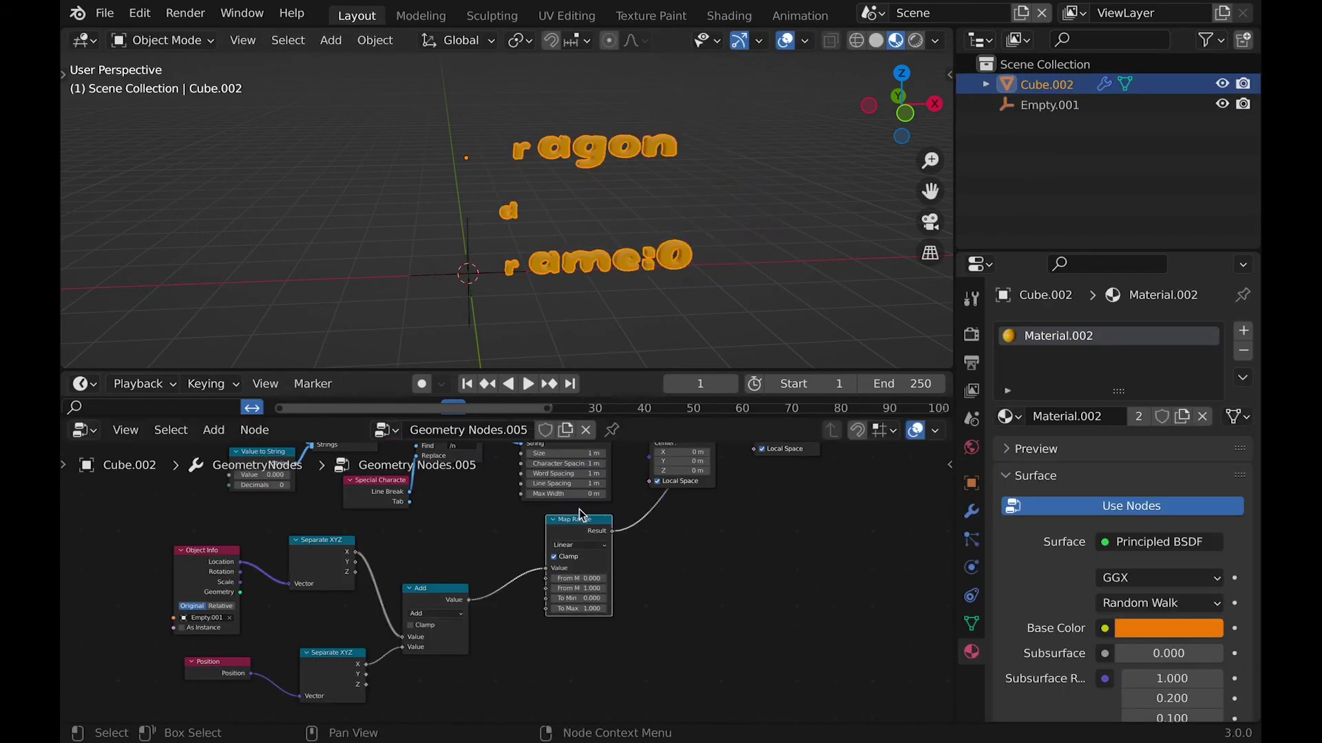
{"action": "left_click_drag", "start_coordinate": [582, 527], "coordinate": [681, 548]}
{"action": "scroll", "coordinate": [659, 555], "scroll_direction": "up", "scroll_amount": 4}
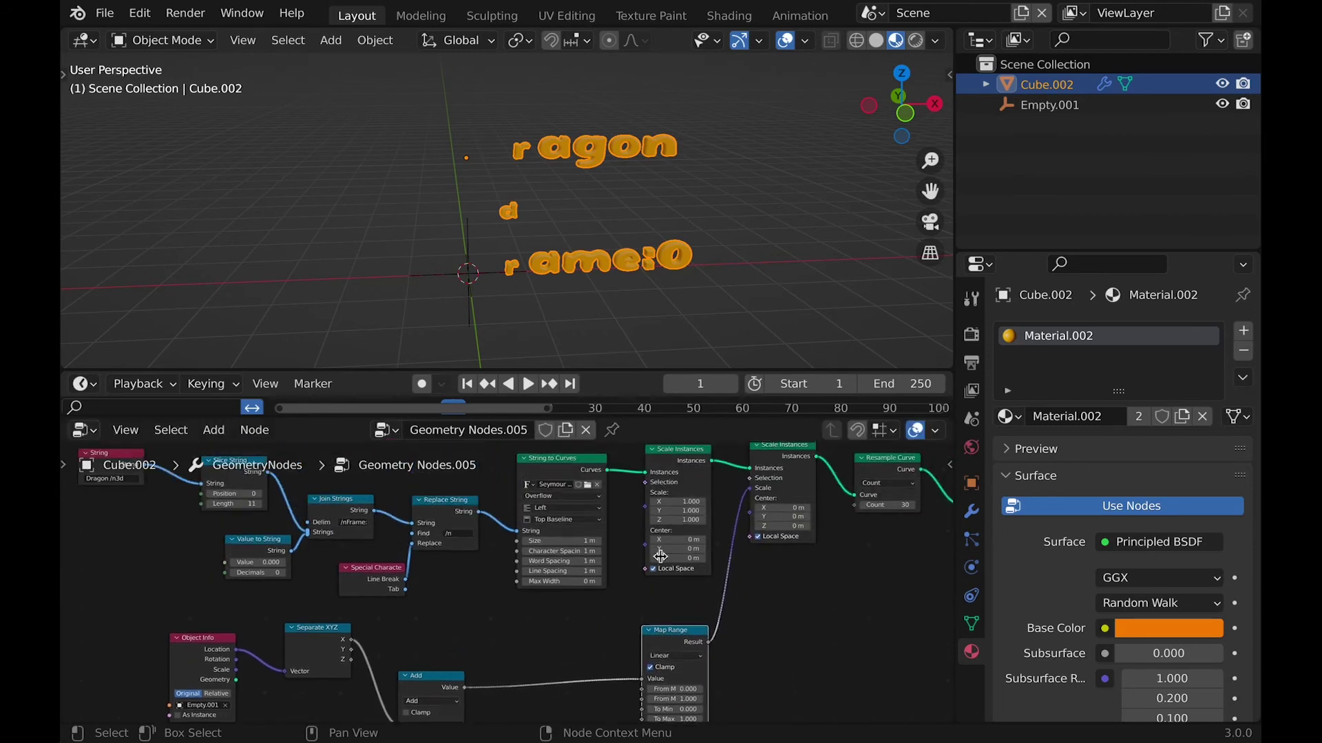
{"action": "scroll", "coordinate": [659, 555], "scroll_direction": "down", "scroll_amount": 4}
{"action": "scroll", "coordinate": [660, 563], "scroll_direction": "up", "scroll_amount": 1}
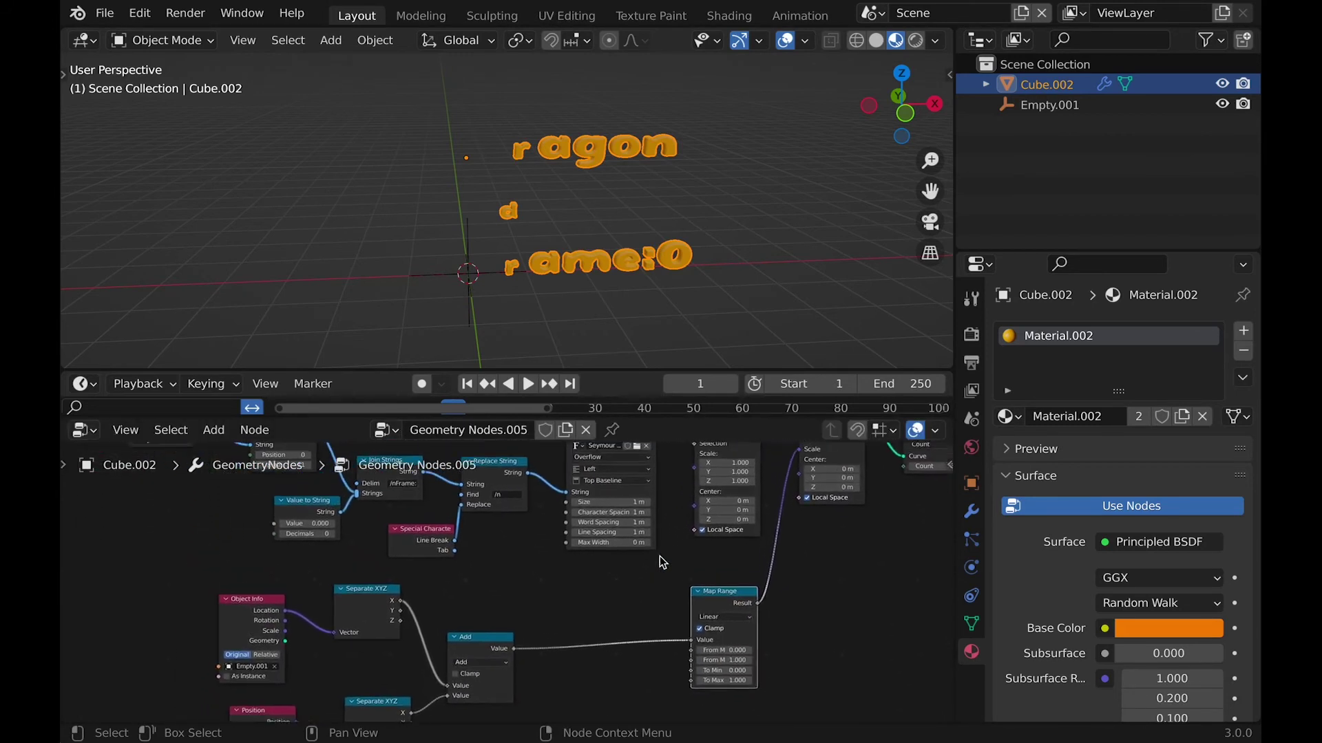
Try moving the empty along the text to test how it scales the letters.
{"action": "left_click", "coordinate": [467, 276]}
{"action": "key", "text": "g"}
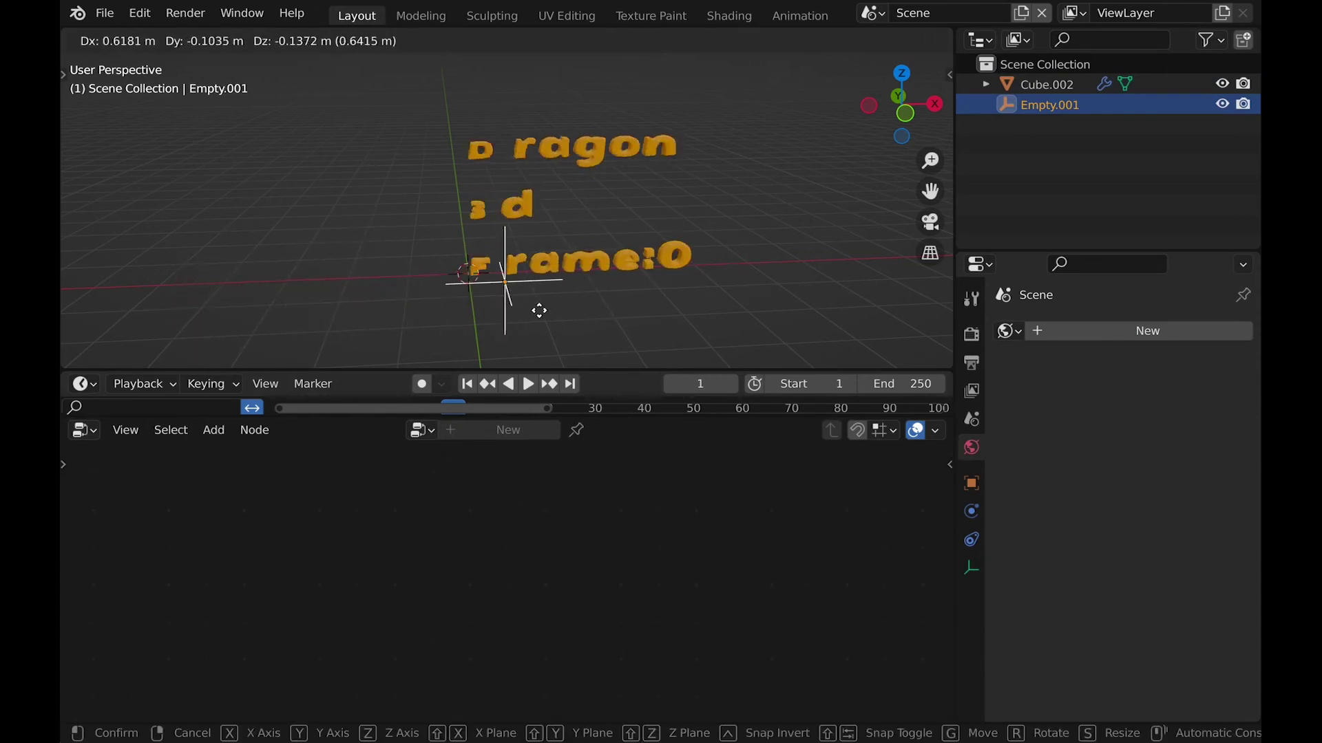
{"action": "right_click", "coordinate": [473, 313]}
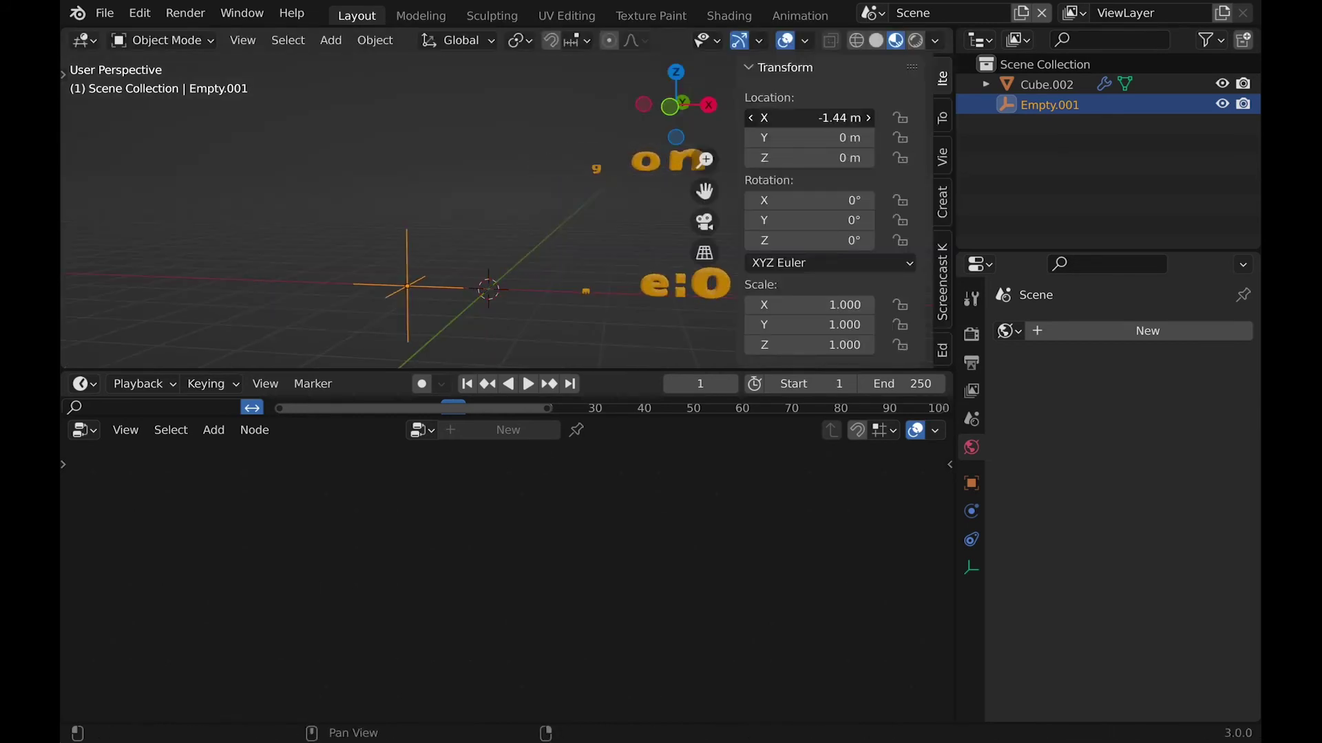
Animate the empty's X location with keyframes at frames 1 and 20, starting on the negative X side, and play the animation.
{"action": "left_click_drag", "start_coordinate": [808, 118], "coordinate": [723, 118]}
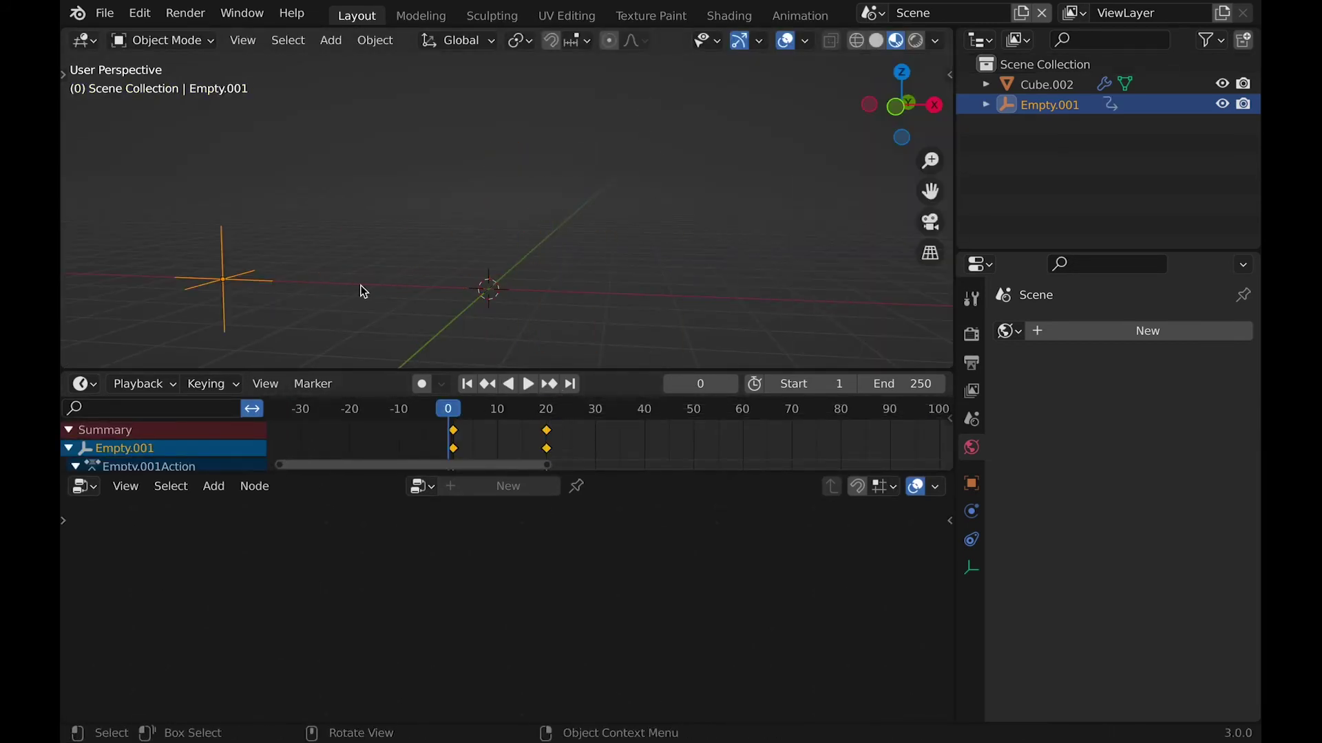
{"action": "key", "text": "space"}
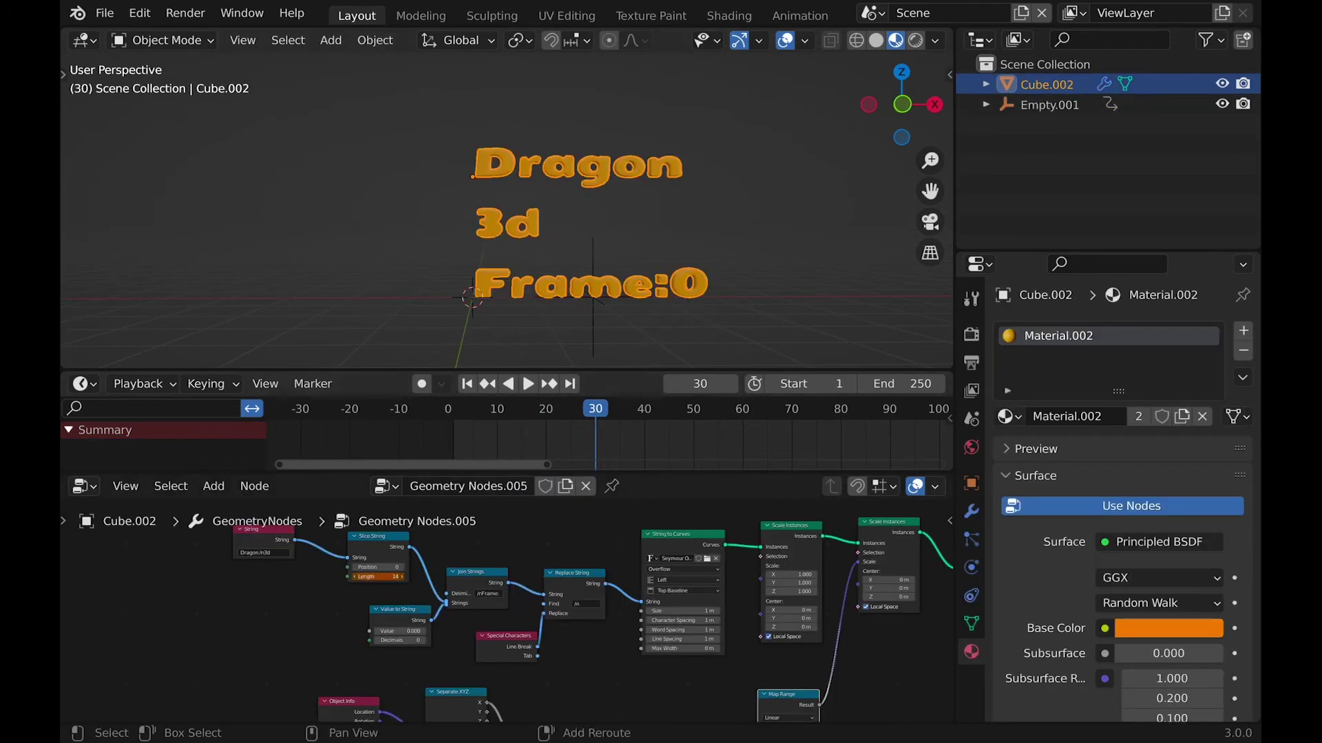
Set Slice String's Length to 11 at frame 30, and keyframe Value to String's Value at 60 on frame 60.
{"action": "left_click_drag", "start_coordinate": [402, 577], "coordinate": [372, 577]}
{"action": "left_click_drag", "start_coordinate": [595, 409], "coordinate": [742, 409]}
{"action": "key", "text": "space"}
{"action": "key", "text": "i"}
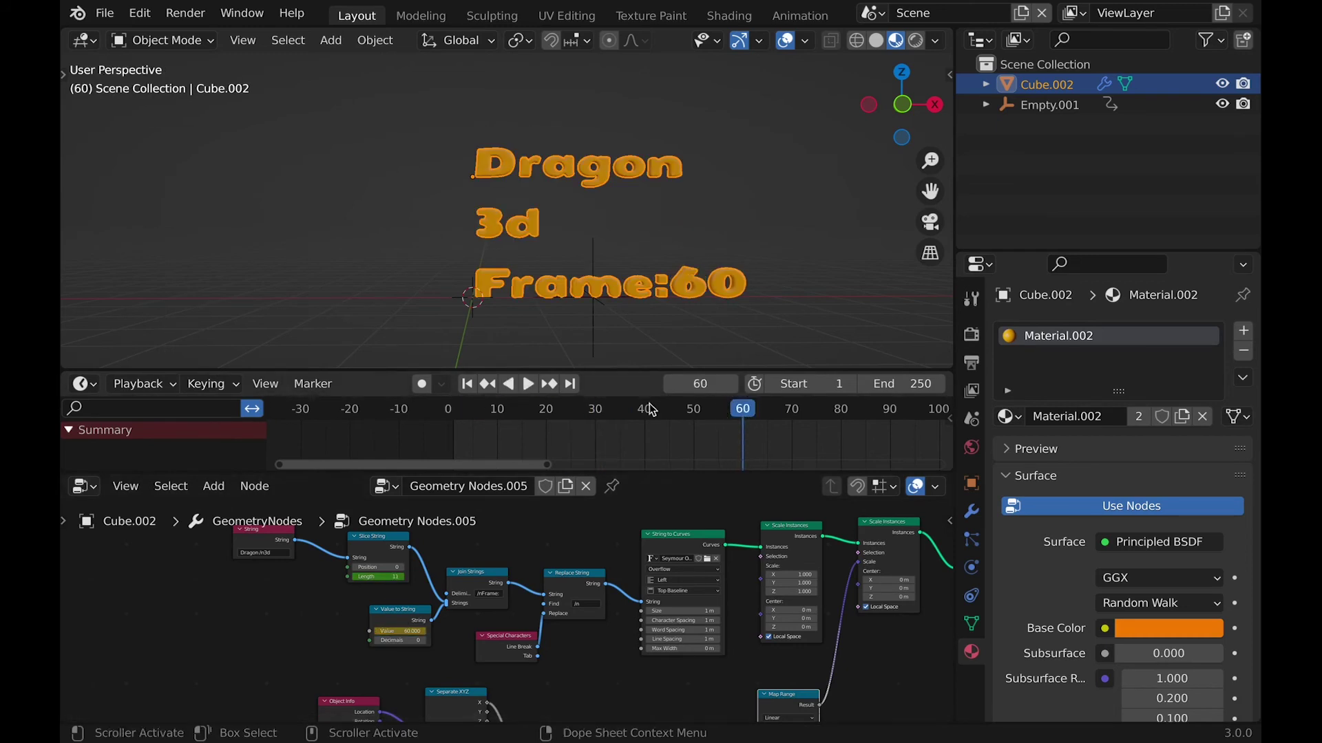
Play and scrub the timeline to compare the text's frame counter with the current frame, and examine the keyframes.
{"action": "left_click_drag", "start_coordinate": [651, 410], "coordinate": [546, 413]}
{"action": "left_click", "coordinate": [398, 612]}
{"action": "middle_click_drag", "start_coordinate": [653, 416], "coordinate": [566, 416]}
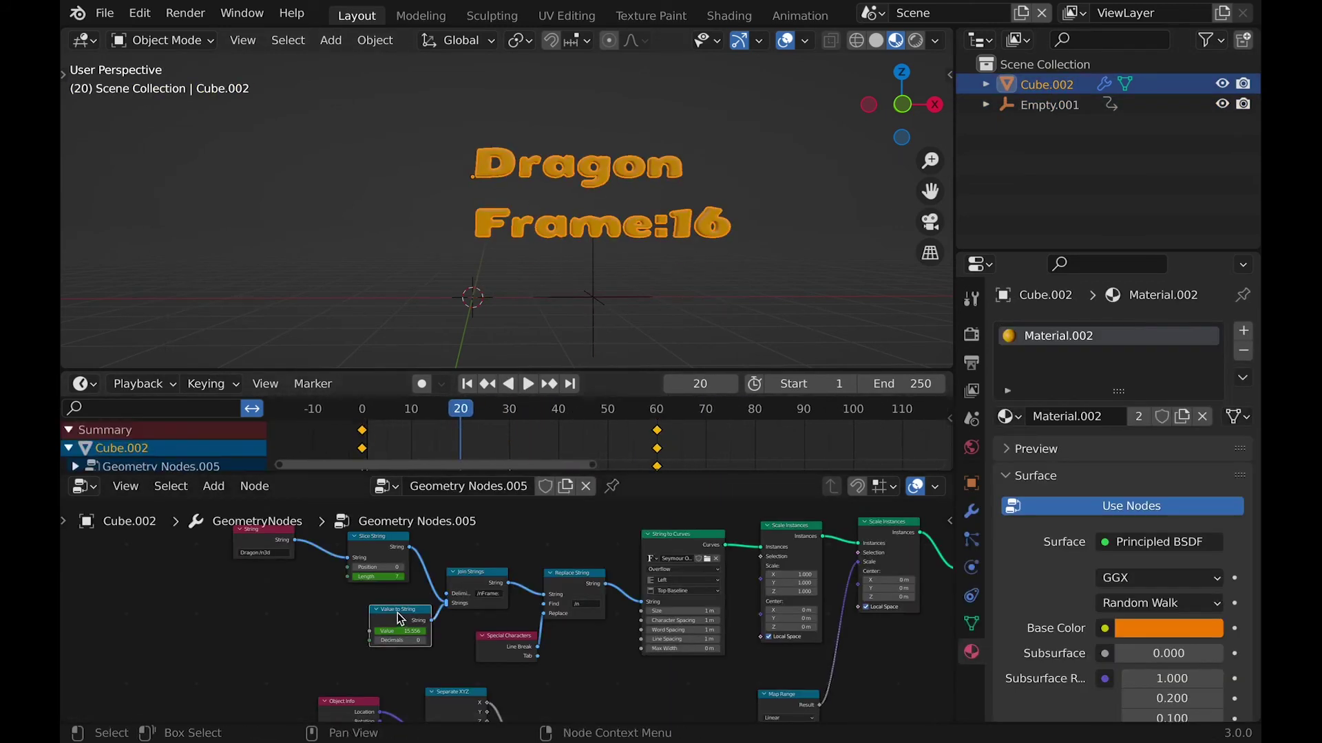
{"action": "key", "text": "space"}
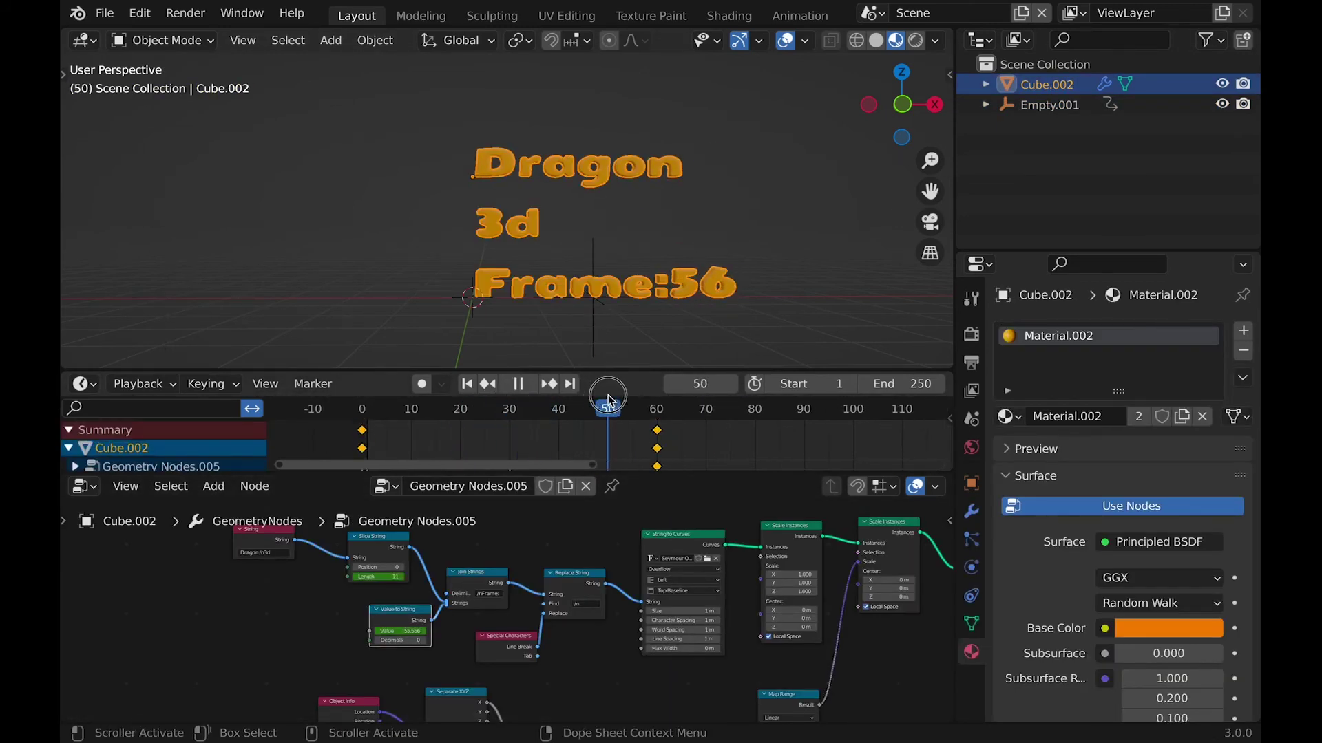
{"action": "left_click_drag", "start_coordinate": [608, 399], "coordinate": [578, 411]}
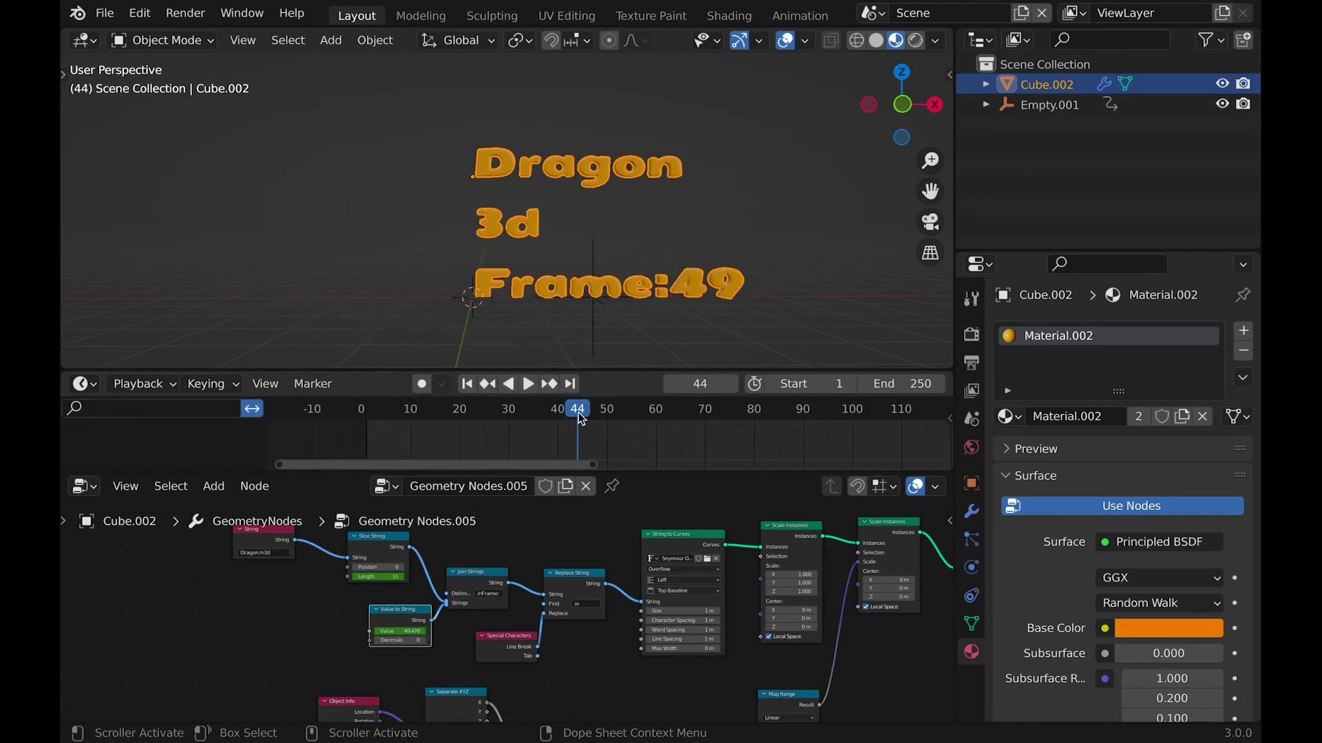
{"action": "scroll", "coordinate": [578, 419], "scroll_direction": "up", "scroll_amount": 3}
{"action": "scroll", "coordinate": [578, 419], "scroll_direction": "down", "scroll_amount": 1}
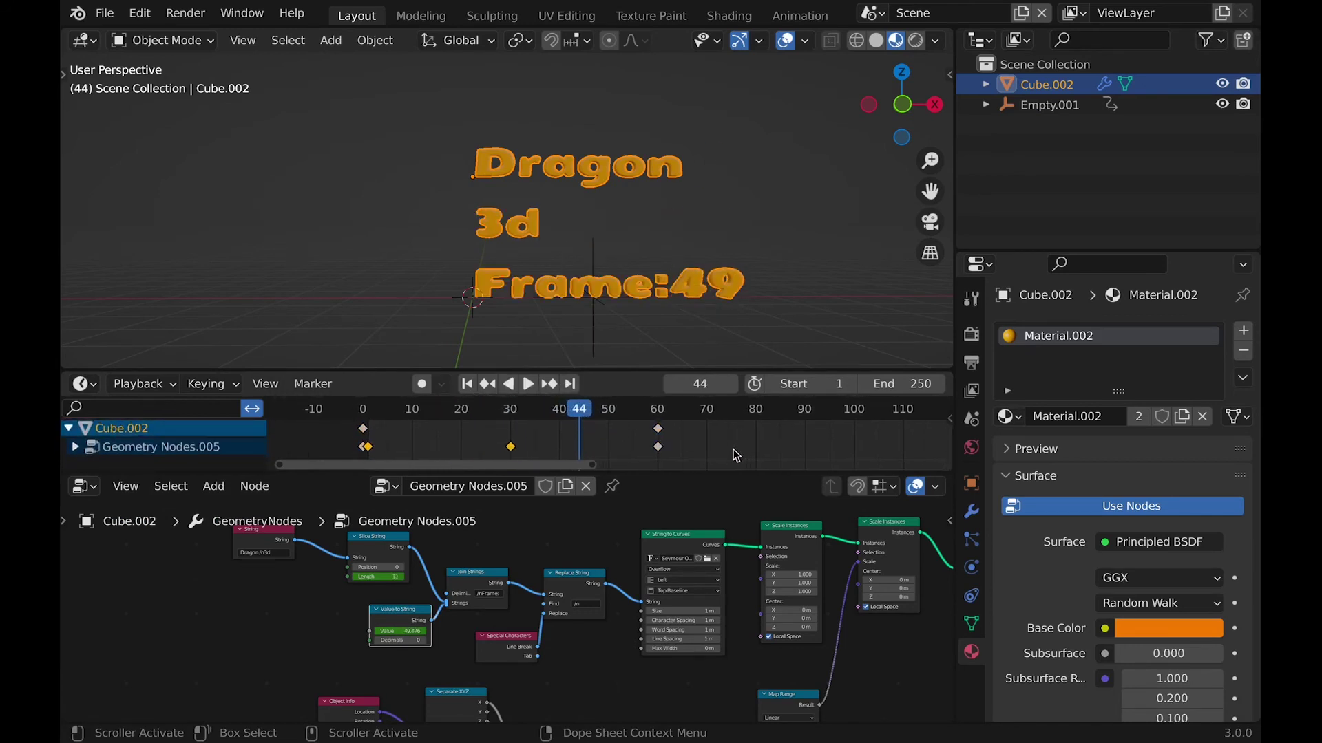
Set the animation's start frame to 0 and change the selected keyframes' handle type to Vector.
{"action": "left_click", "coordinate": [815, 384]}
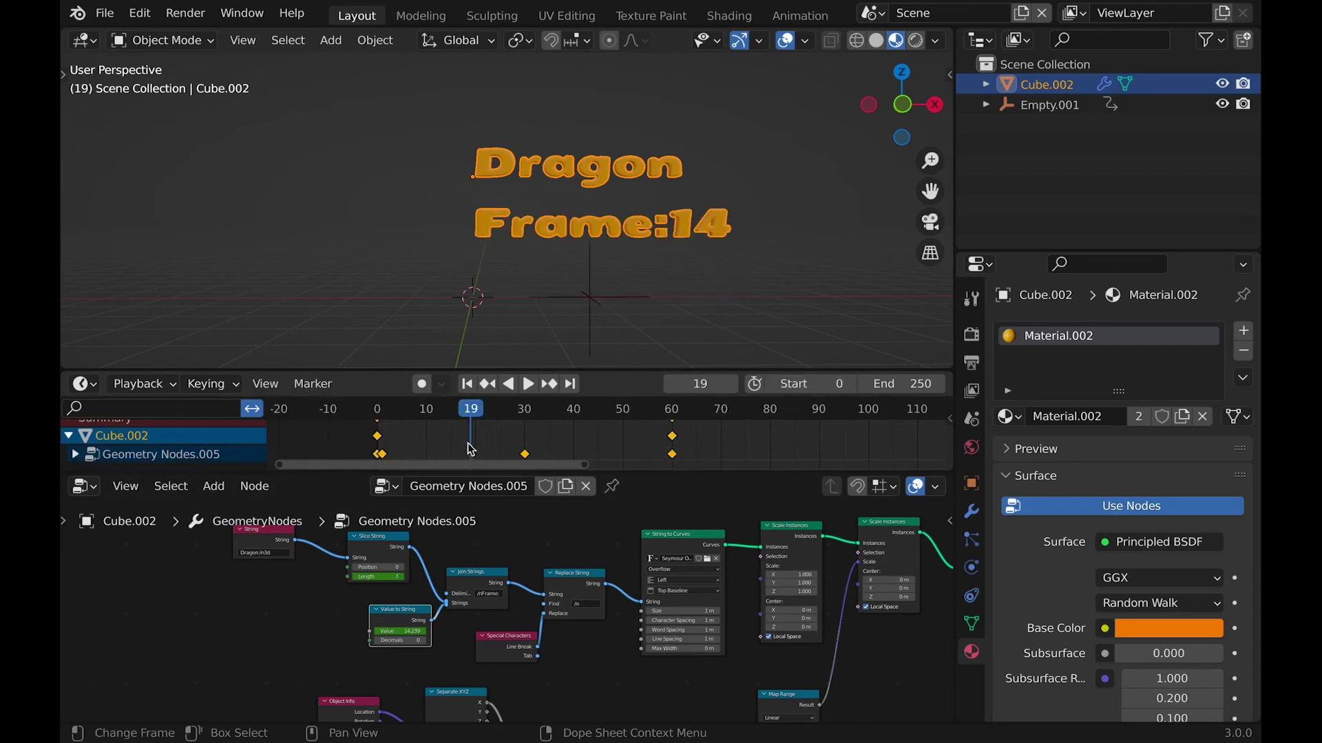
{"action": "right_click", "coordinate": [468, 443]}
{"action": "mouse_move", "coordinate": [485, 444]}
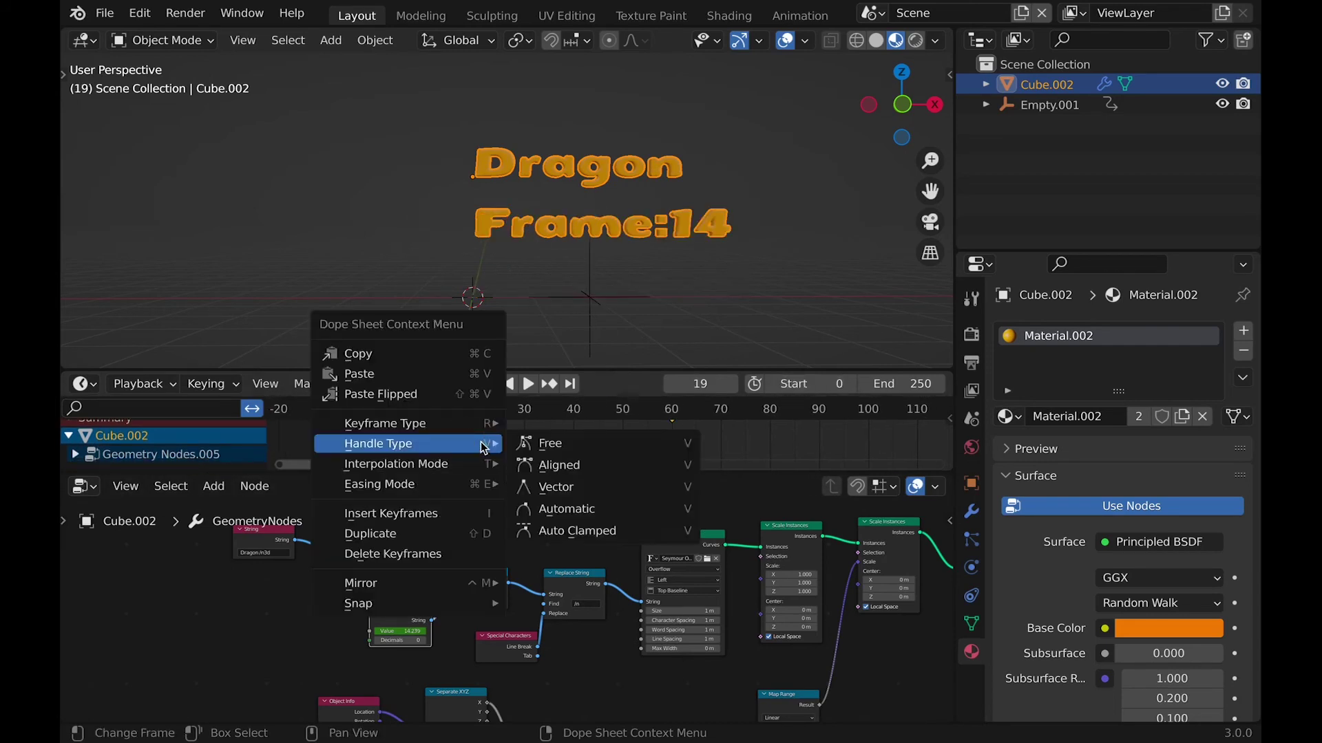
{"action": "left_click", "coordinate": [588, 483]}
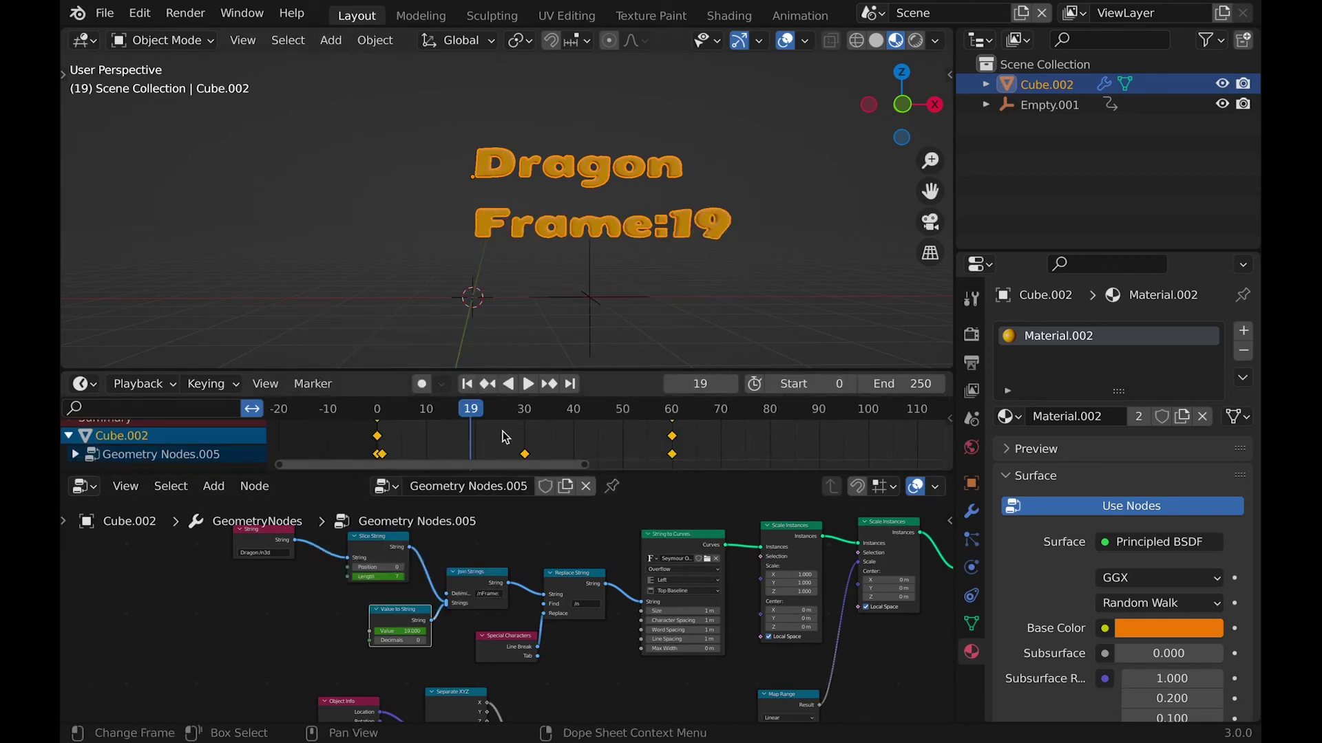
Keyframe the first Scale Instances node's Scale at frame 0, and adjust its Scale at frame 10.
{"action": "left_click_drag", "start_coordinate": [474, 413], "coordinate": [363, 411]}
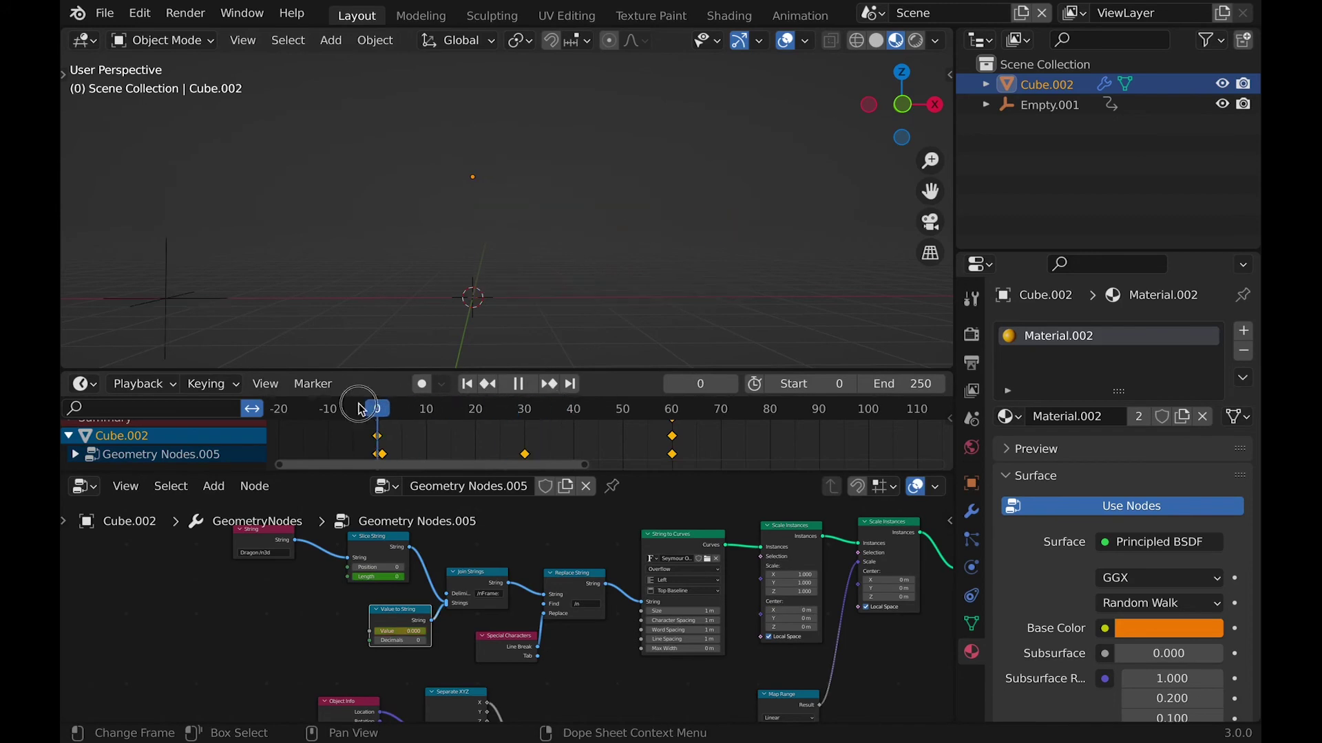
{"action": "left_click", "coordinate": [399, 222]}
{"action": "middle_click_drag", "start_coordinate": [784, 585], "coordinate": [623, 574]}
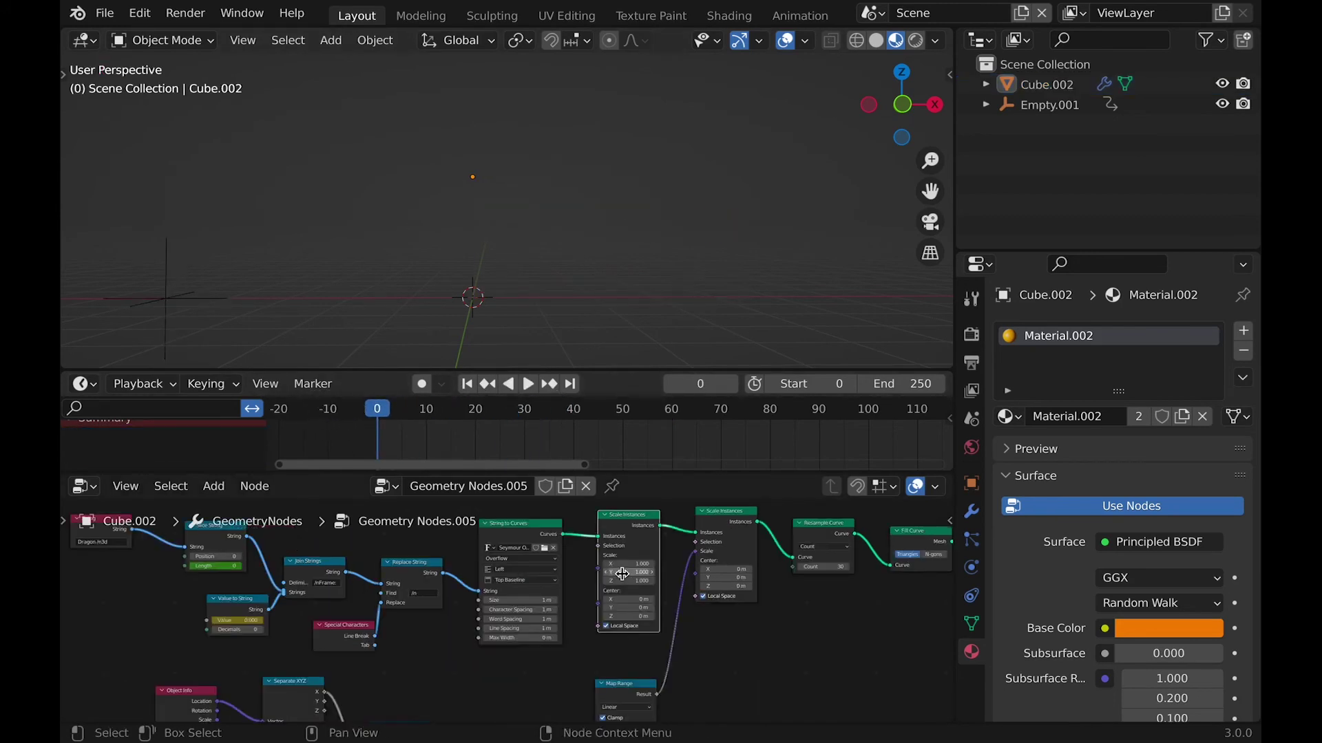
{"action": "left_click", "coordinate": [732, 386]}
{"action": "left_click", "coordinate": [733, 385]}
{"action": "left_click", "coordinate": [733, 385]}
{"action": "left_click", "coordinate": [732, 386]}
{"action": "left_click", "coordinate": [732, 386]}
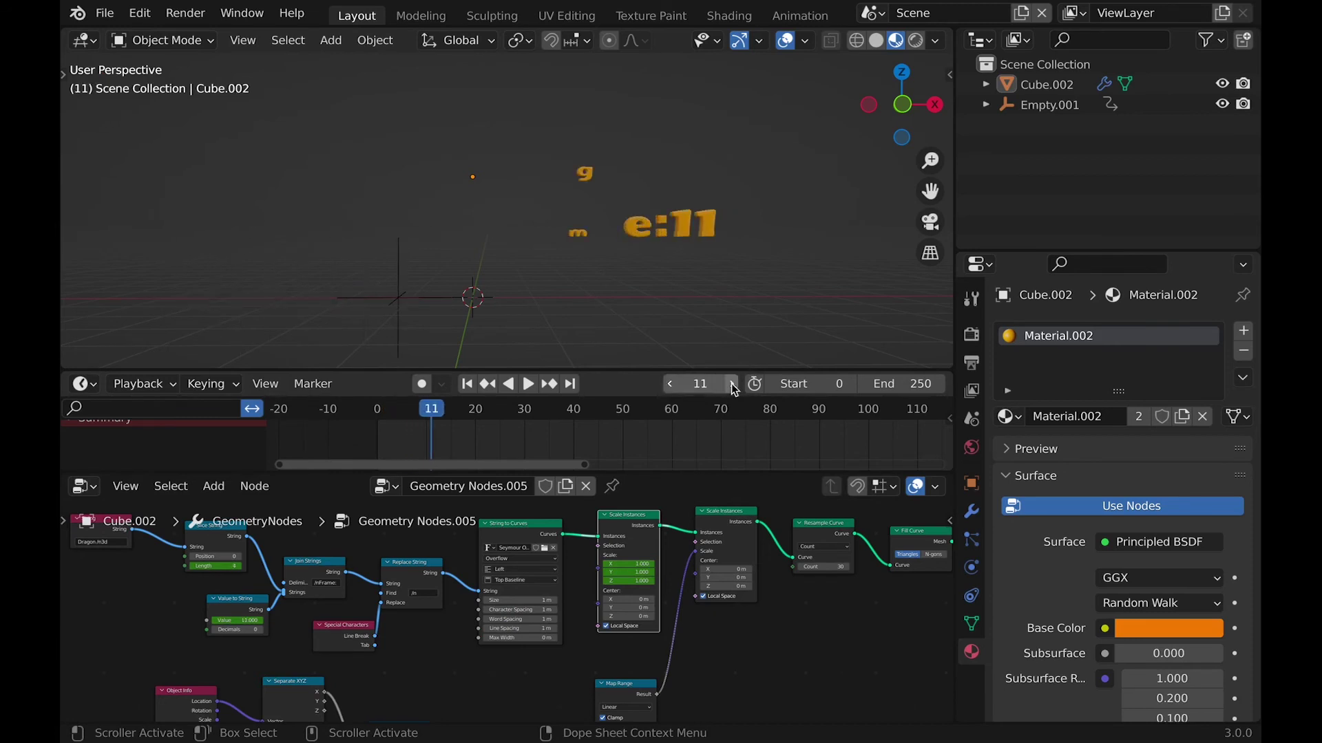
{"action": "left_click", "coordinate": [670, 385]}
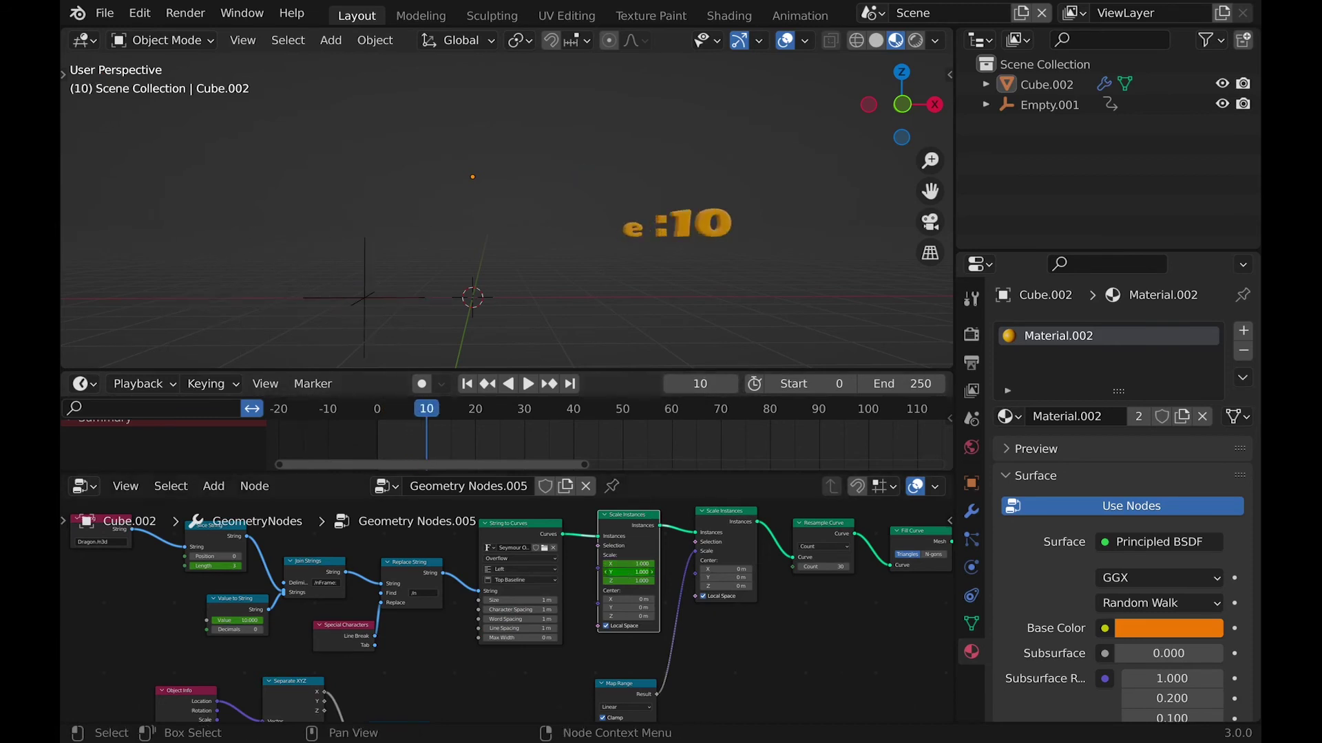
{"action": "mouse_move", "coordinate": [628, 572]}
{"action": "left_mouse_down"}
{"action": "mouse_move", "coordinate": [660, 572]}
{"action": "mouse_move", "coordinate": [620, 572]}
{"action": "left_mouse_up"}
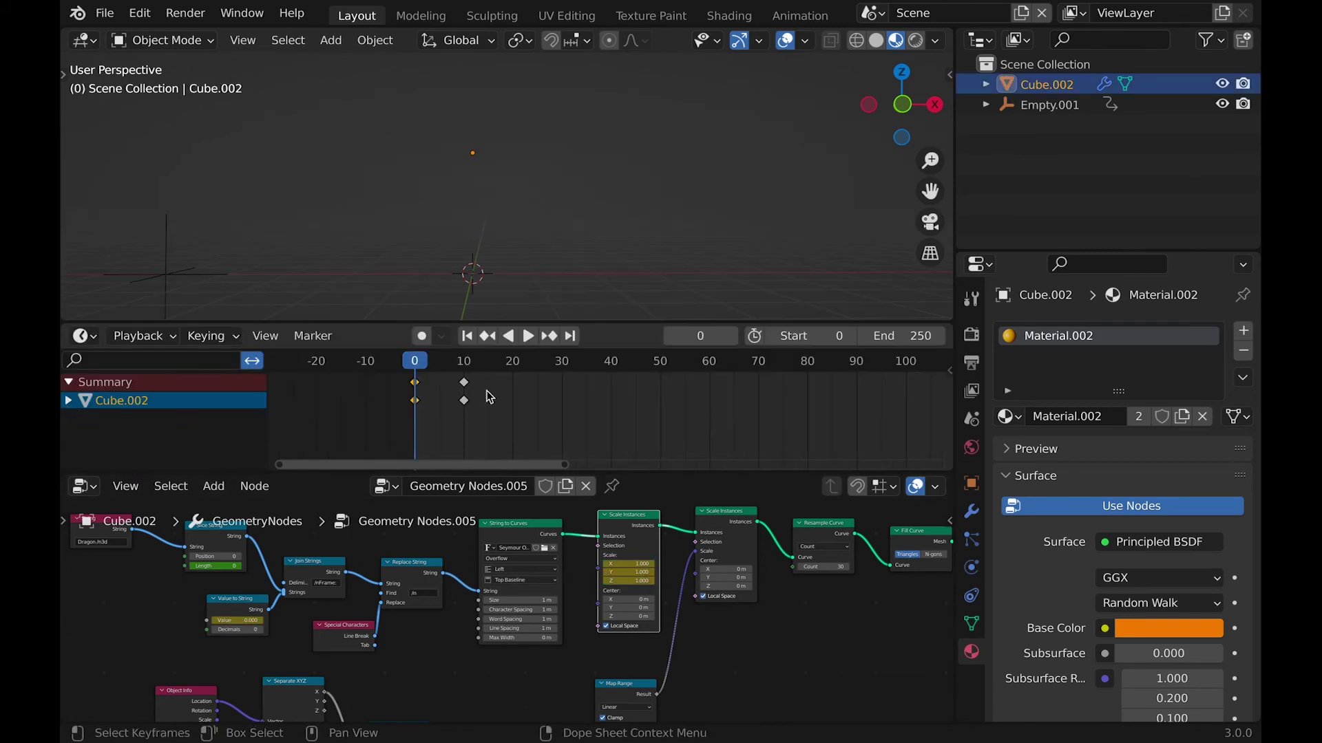
Set the animation's end frame to 160 and play back the text animation with the text deselected.
{"action": "key", "text": "space"}
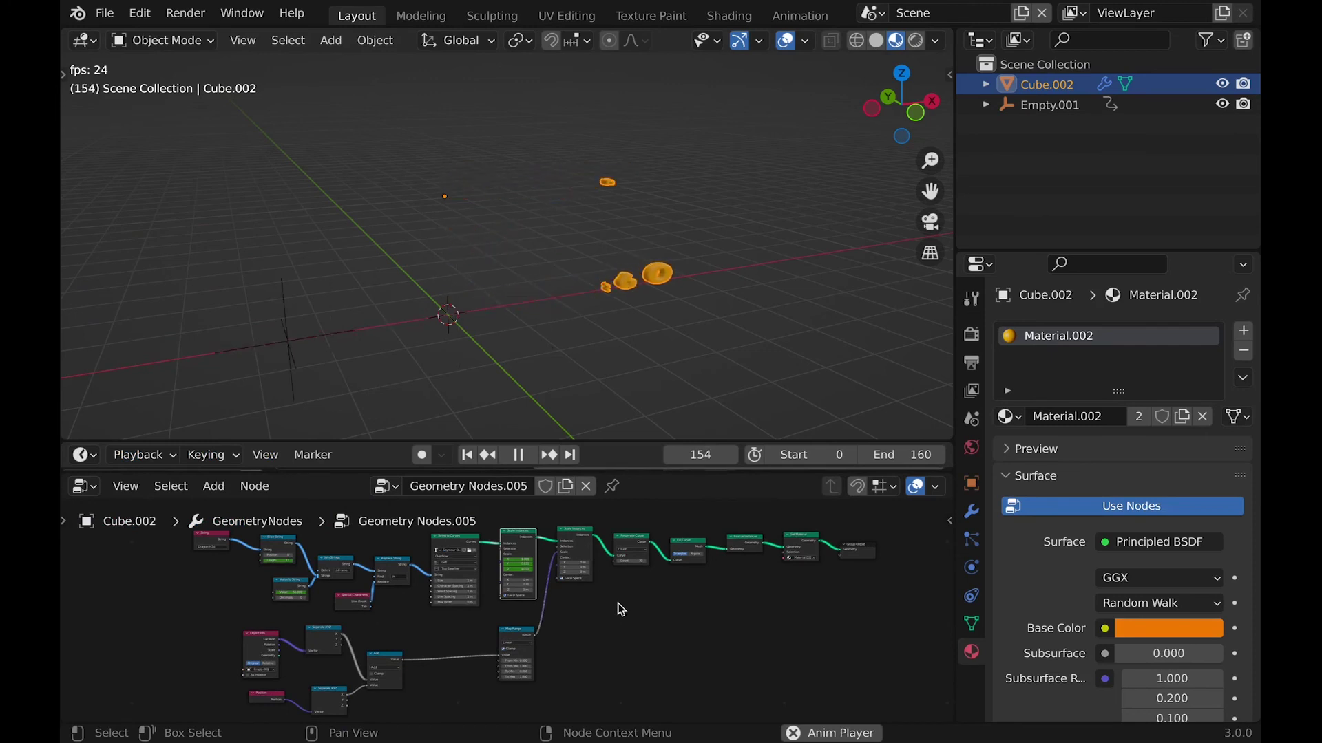
{"action": "left_click", "coordinate": [735, 336]}
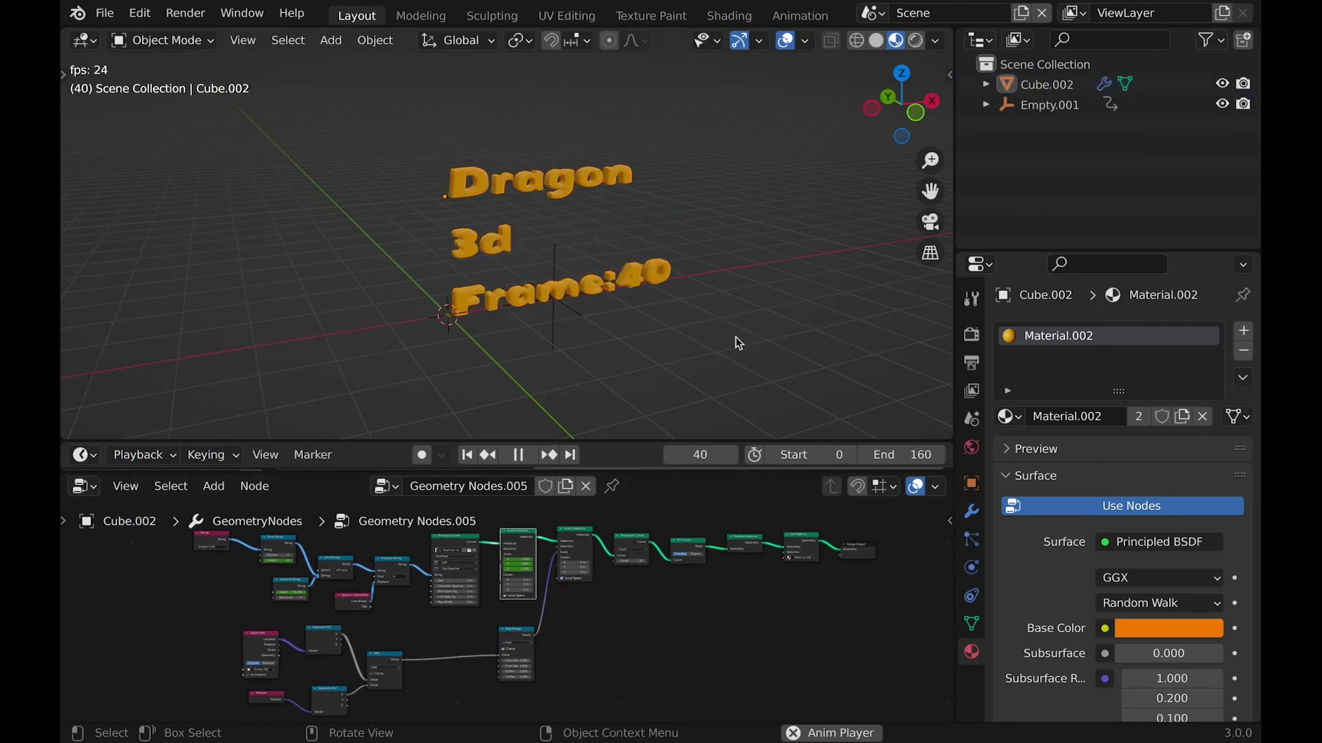